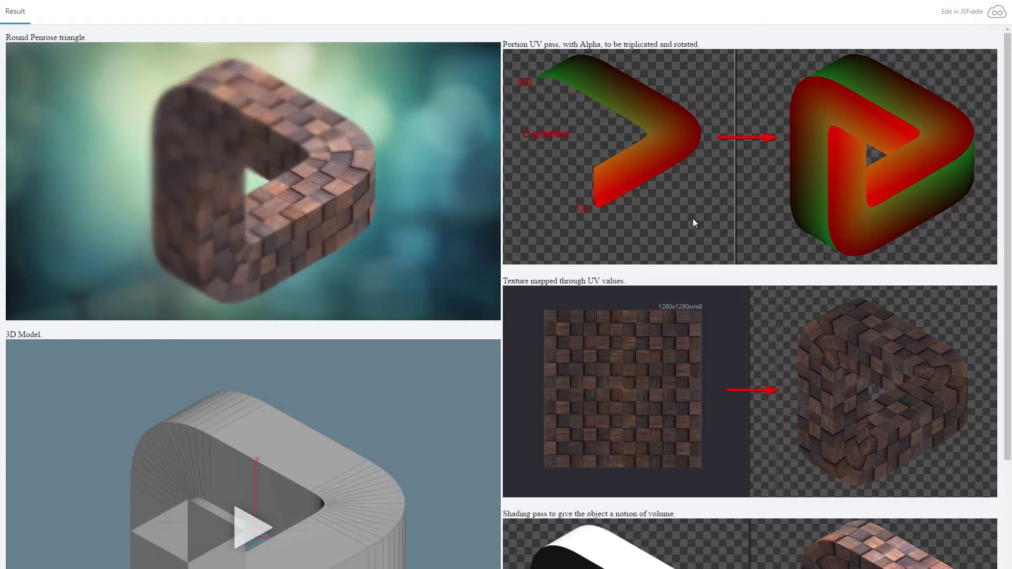
{"action": "scroll", "coordinate": [693, 223], "scroll_direction": "down", "scroll_amount": 3}
{"action": "scroll", "coordinate": [888, 116], "scroll_direction": "up", "scroll_amount": 3}
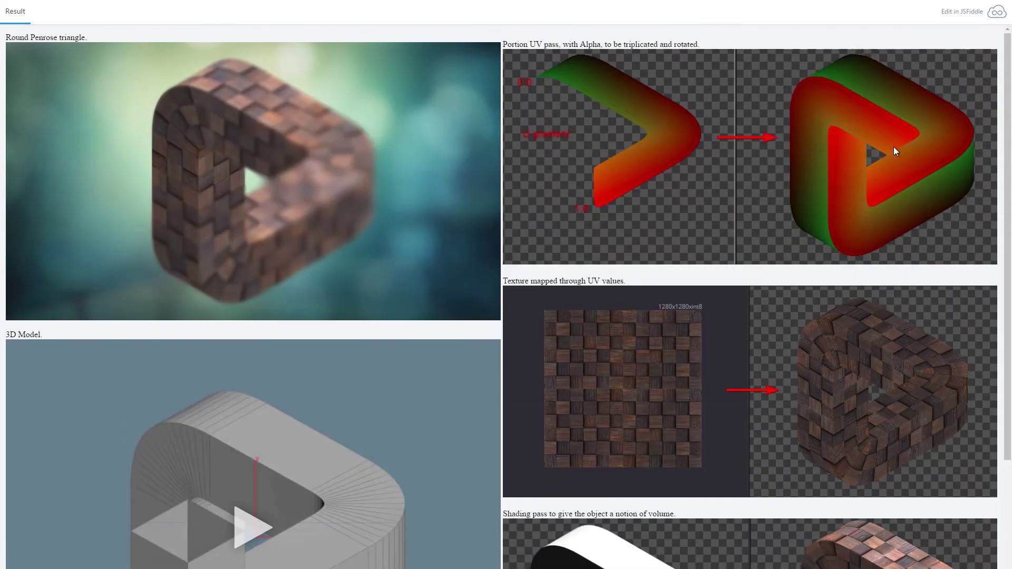
{"action": "mouse_move", "coordinate": [248, 163]}
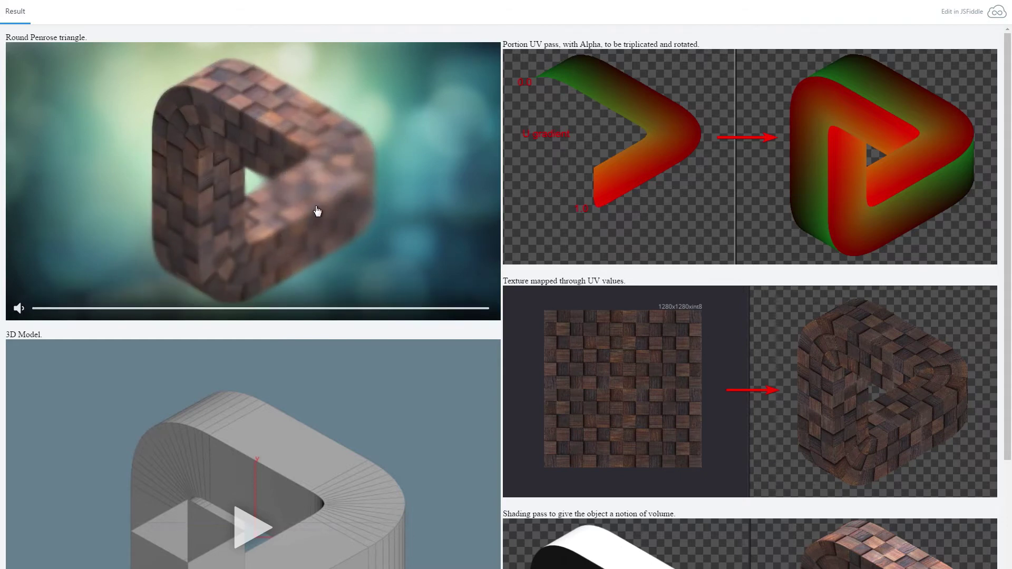
{"action": "scroll", "coordinate": [685, 369], "scroll_direction": "down", "scroll_amount": 3}
{"action": "scroll", "coordinate": [820, 411], "scroll_direction": "up", "scroll_amount": 3}
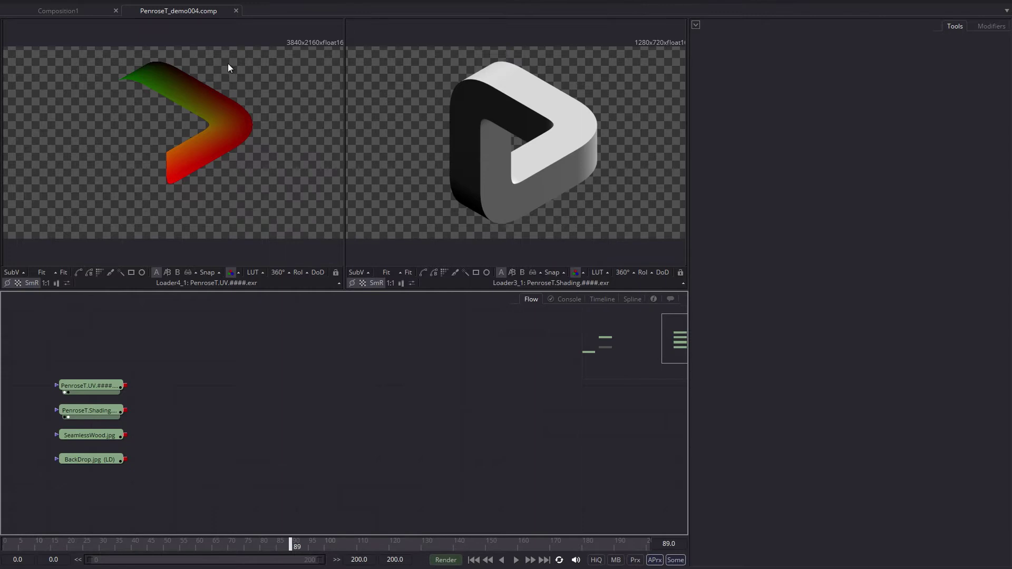
Step: Examine the gradient and inner bend of the PenroseT.UV pass up close in the first viewer and fit the image back in view
{"action": "scroll", "coordinate": [189, 81], "scroll_direction": "up", "scroll_amount": 6}
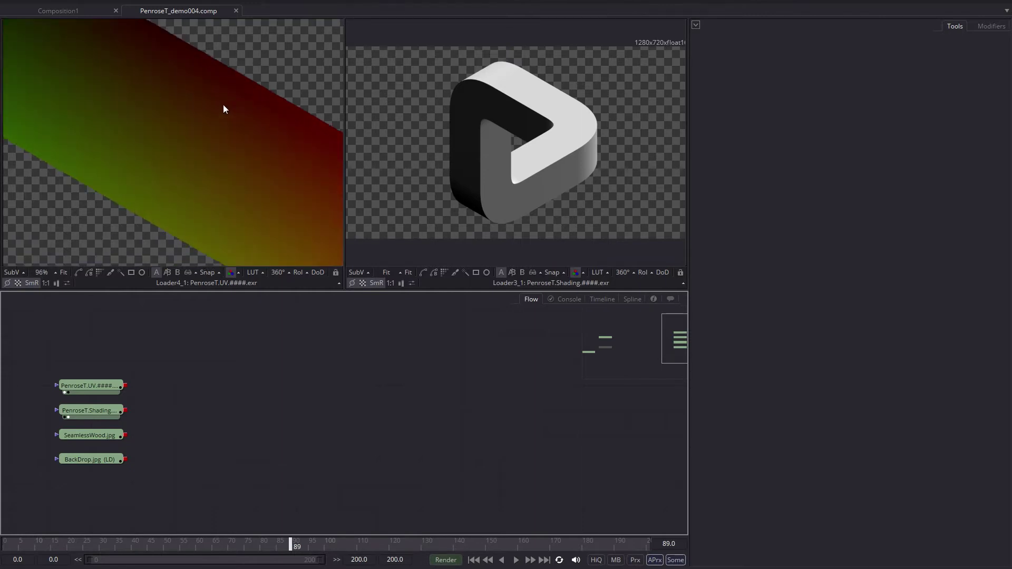
{"action": "left_click_drag", "start_coordinate": [158, 153], "coordinate": [58, 42]}
{"action": "scroll", "coordinate": [134, 204], "scroll_direction": "up", "scroll_amount": 2}
{"action": "scroll", "coordinate": [151, 158], "scroll_direction": "up", "scroll_amount": 2}
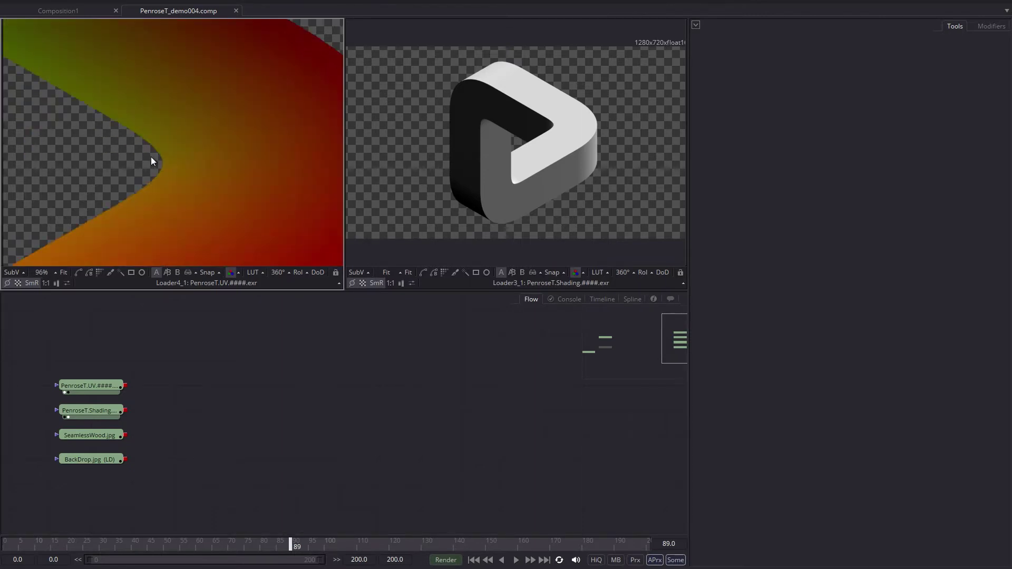
{"action": "scroll", "coordinate": [149, 161], "scroll_direction": "down", "scroll_amount": 8}
{"action": "scroll", "coordinate": [157, 170], "scroll_direction": "up", "scroll_amount": 3}
{"action": "scroll", "coordinate": [174, 147], "scroll_direction": "down", "scroll_amount": 3}
{"action": "scroll", "coordinate": [180, 141], "scroll_direction": "up", "scroll_amount": 2}
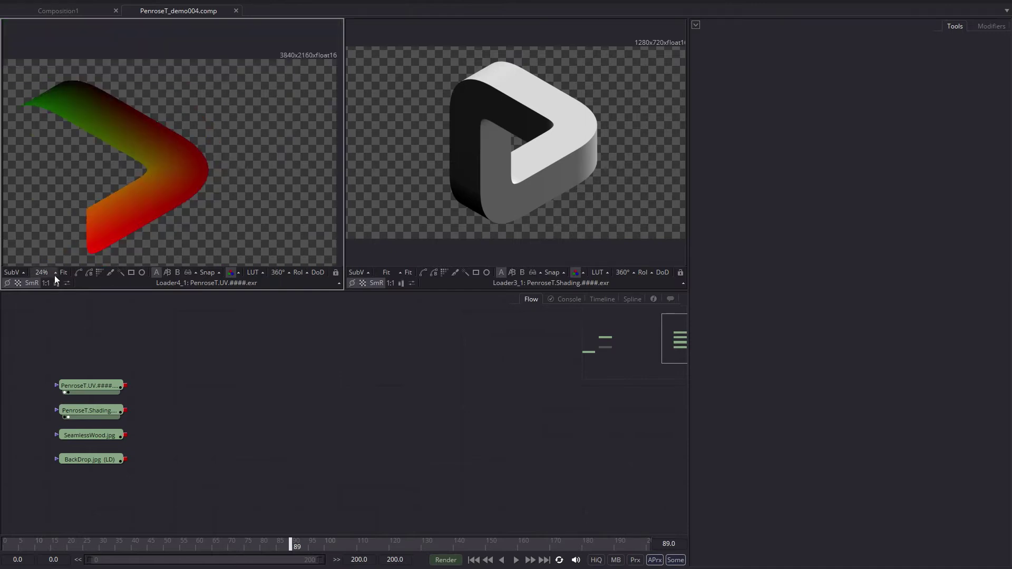
{"action": "left_click", "coordinate": [65, 272]}
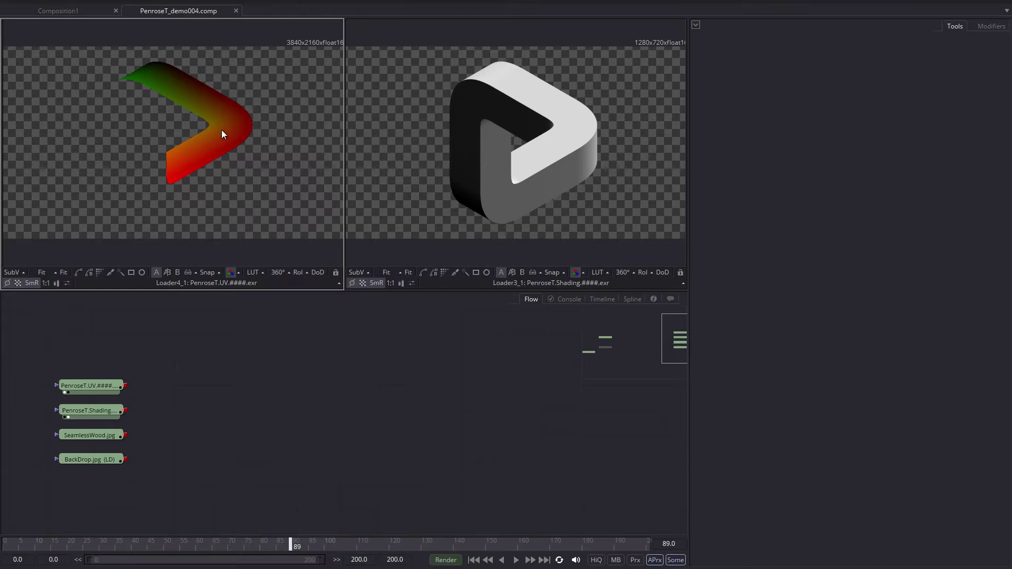
{"action": "scroll", "coordinate": [241, 91], "scroll_direction": "up", "scroll_amount": 2}
{"action": "scroll", "coordinate": [257, 99], "scroll_direction": "down", "scroll_amount": 1}
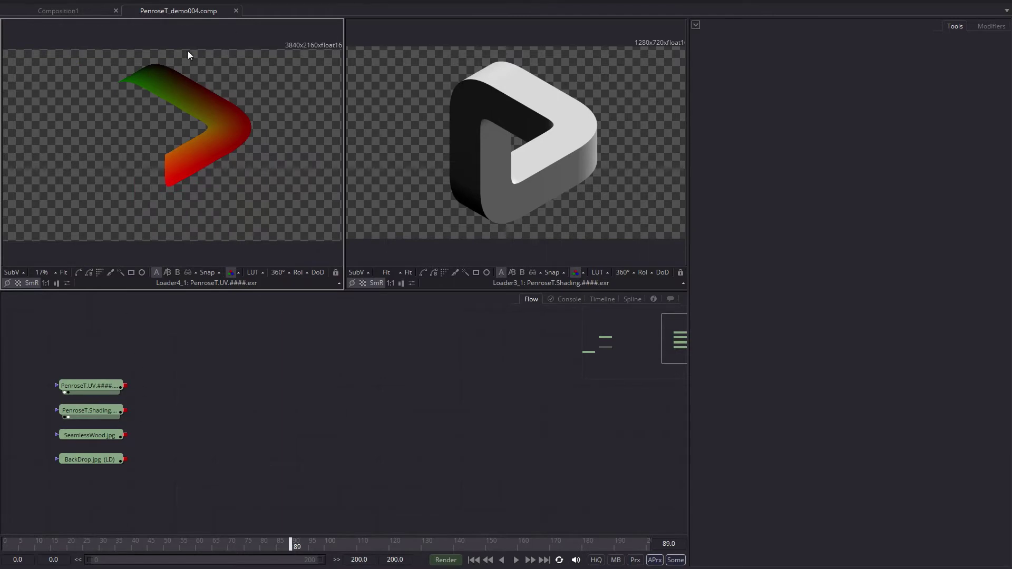
Step: Show SeamlessWood.jpg in the first viewer and BackDrop.jpg in the second viewer
{"action": "left_click_drag", "start_coordinate": [83, 435], "coordinate": [188, 154]}
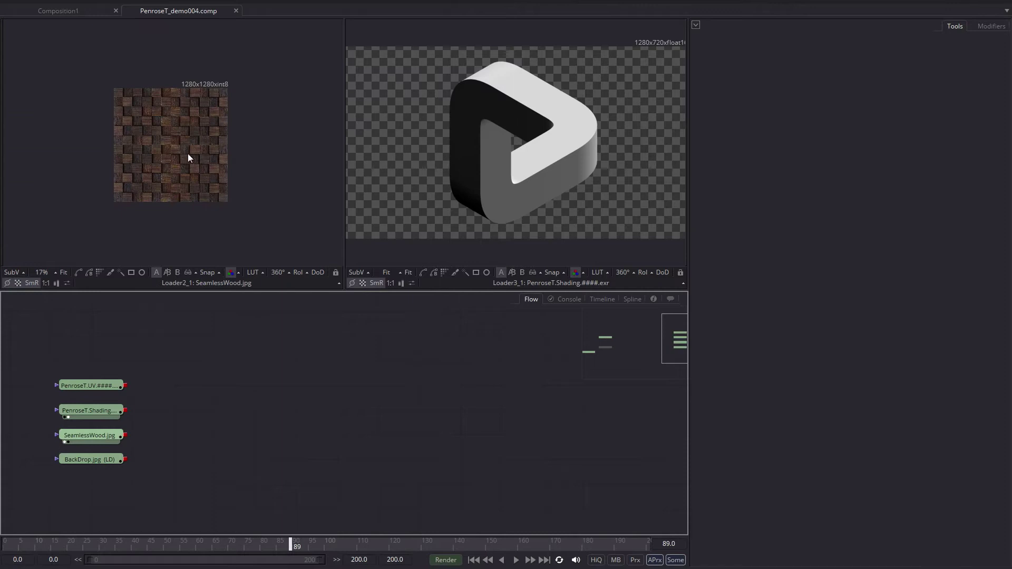
{"action": "scroll", "coordinate": [239, 150], "scroll_direction": "up", "scroll_amount": 1}
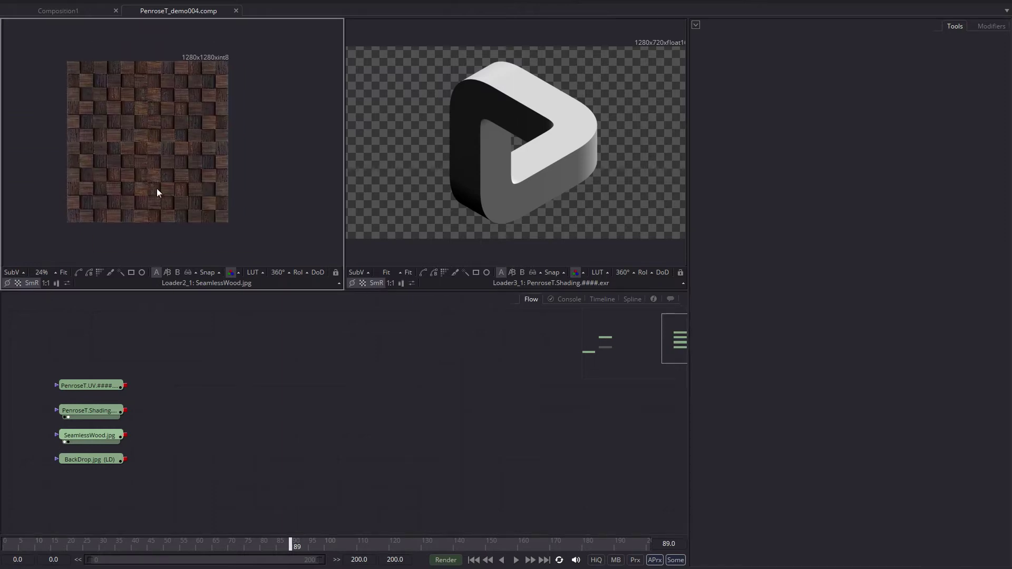
{"action": "left_click_drag", "start_coordinate": [84, 460], "coordinate": [608, 166]}
{"action": "left_click_drag", "start_coordinate": [520, 130], "coordinate": [545, 132]}
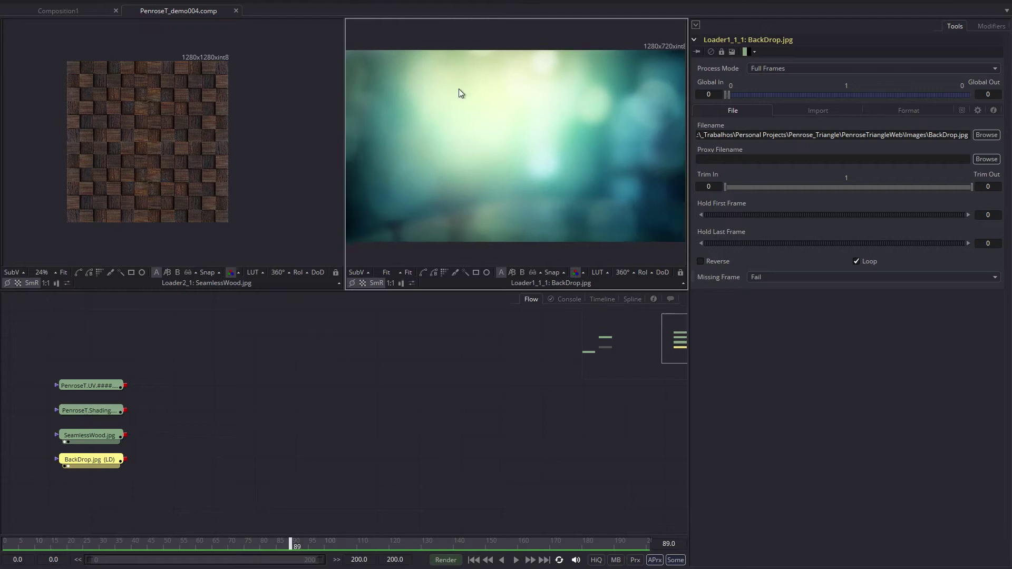
{"action": "scroll", "coordinate": [513, 112], "scroll_direction": "down", "scroll_amount": 2}
{"action": "scroll", "coordinate": [513, 113], "scroll_direction": "up", "scroll_amount": 2}
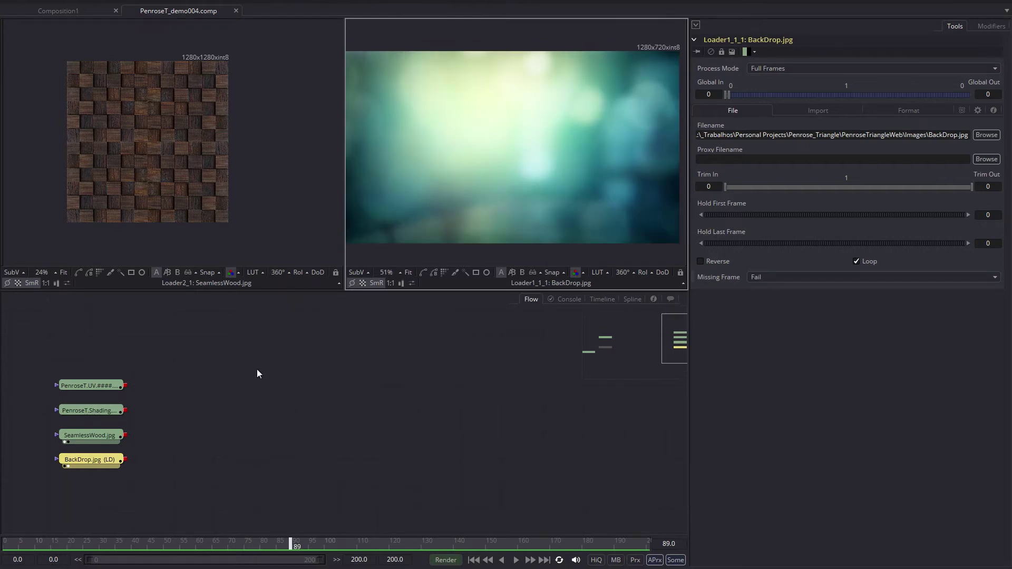
Step: Show the PenroseT.UV pass in the first viewer and SeamlessWood.jpg in the second viewer
{"action": "left_click_drag", "start_coordinate": [106, 382], "coordinate": [202, 175]}
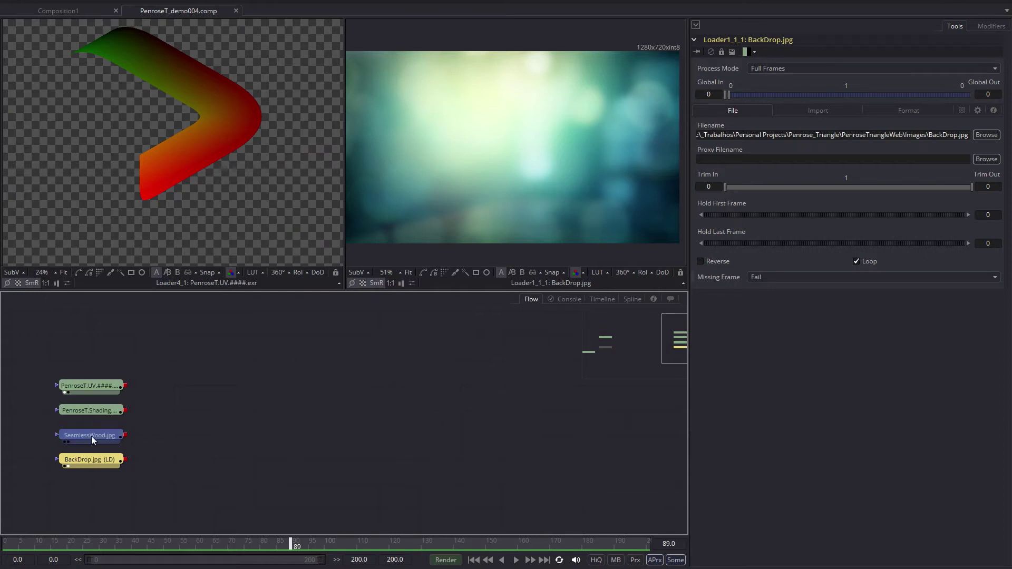
{"action": "left_click_drag", "start_coordinate": [90, 435], "coordinate": [547, 158]}
{"action": "scroll", "coordinate": [547, 147], "scroll_direction": "down", "scroll_amount": 2}
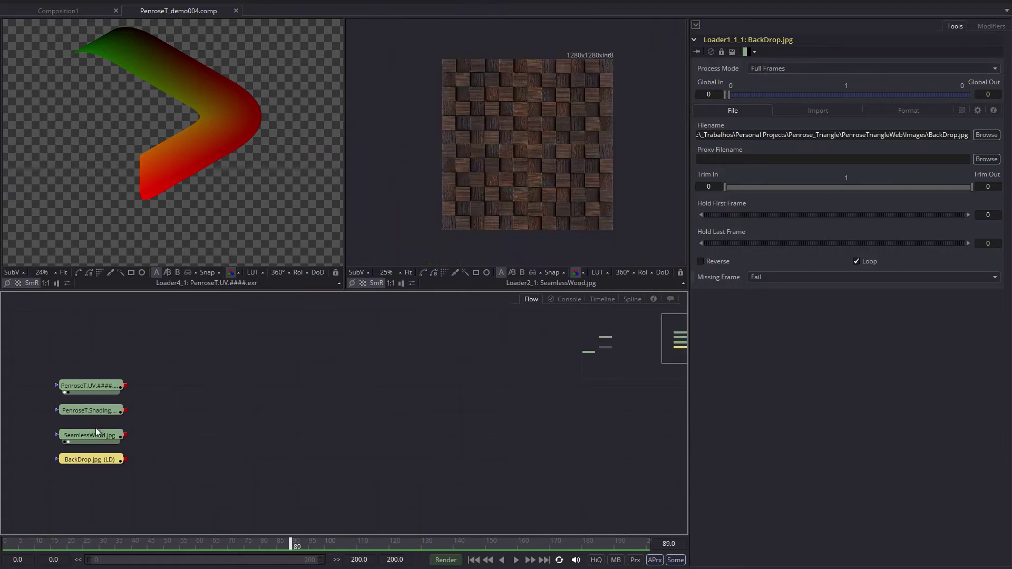
{"action": "left_click_drag", "start_coordinate": [91, 385], "coordinate": [168, 157]}
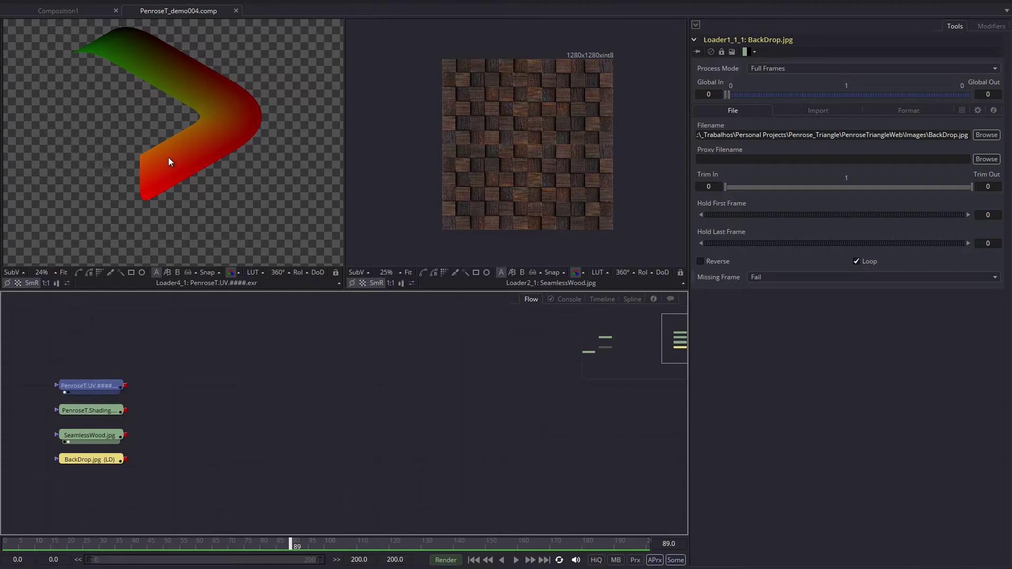
Step: Add a Deep Pixel Texture node to the flow and place it in line with the PenroseT.UV loader
{"action": "left_click", "coordinate": [184, 363]}
{"action": "right_click", "coordinate": [184, 366]}
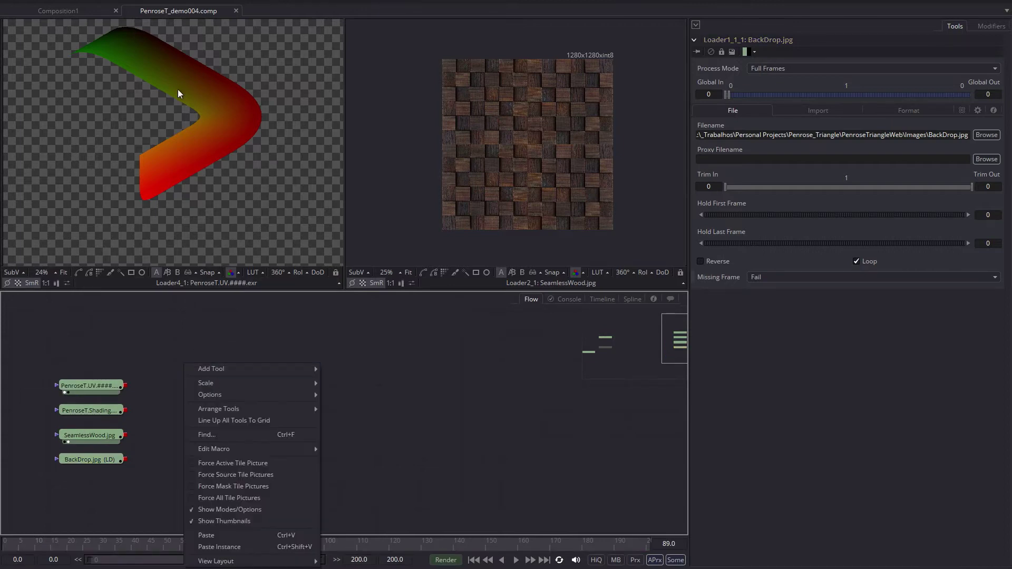
{"action": "right_click", "coordinate": [288, 334]}
{"action": "mouse_move", "coordinate": [343, 339]}
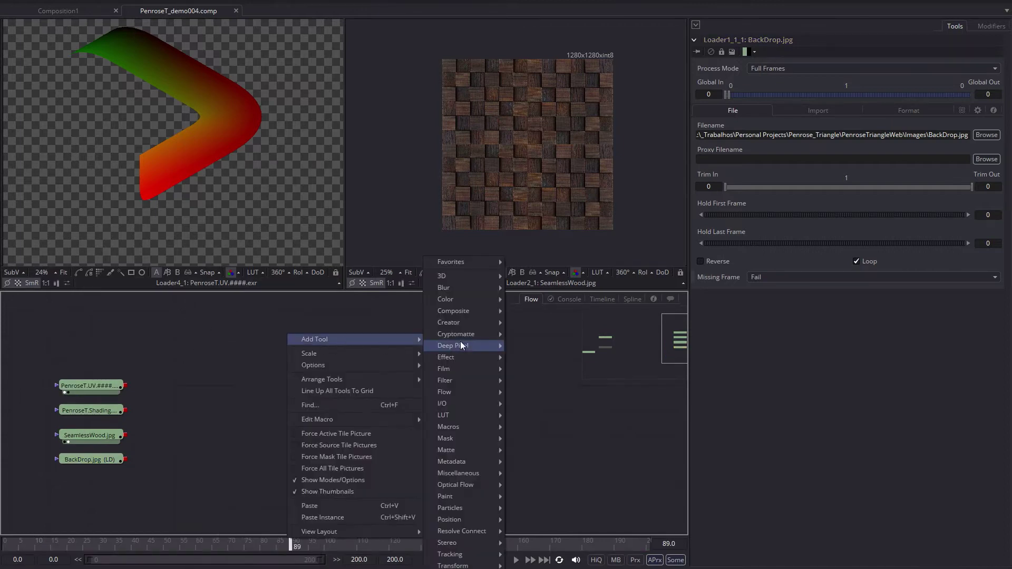
{"action": "mouse_move", "coordinate": [462, 345]}
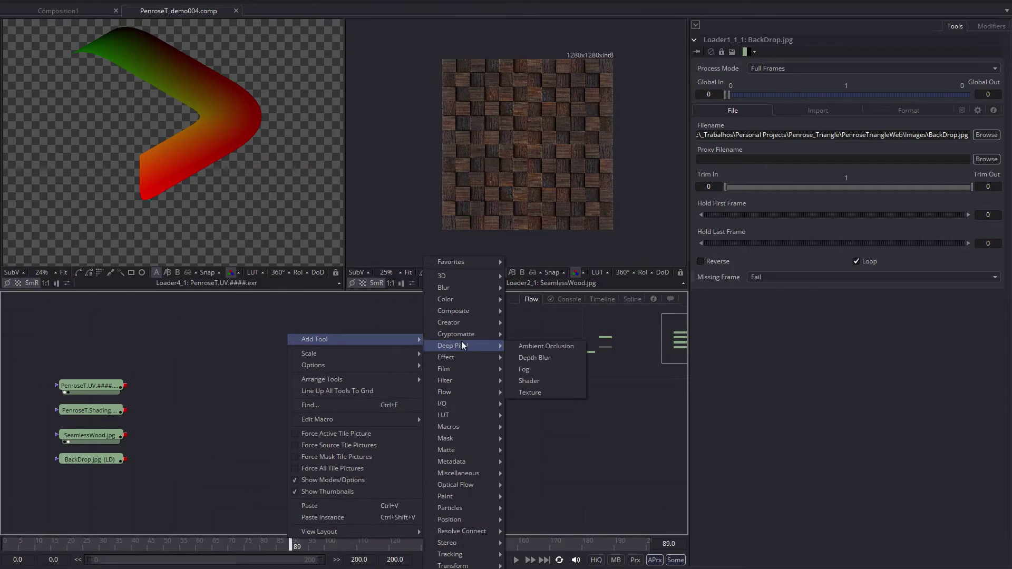
{"action": "left_click", "coordinate": [530, 392]}
{"action": "left_click_drag", "start_coordinate": [285, 348], "coordinate": [244, 397]}
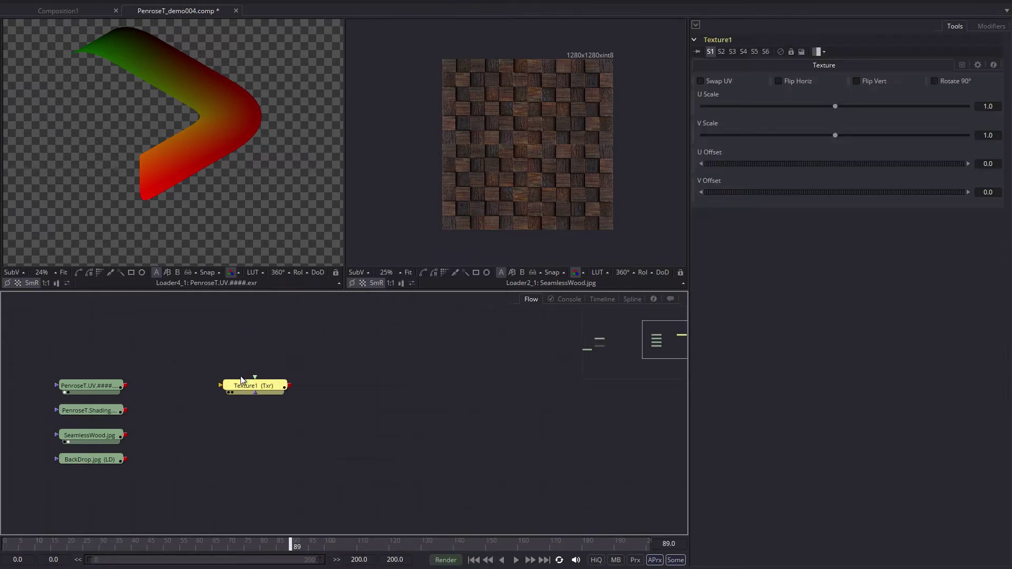
Step: Feed the PenroseT.UV pass into the Texture node with SeamlessWood.jpg as its texture, and check the result in the second viewer
{"action": "left_click_drag", "start_coordinate": [125, 386], "coordinate": [220, 386]}
{"action": "left_click_drag", "start_coordinate": [88, 435], "coordinate": [255, 377]}
{"action": "left_click", "coordinate": [254, 385]}
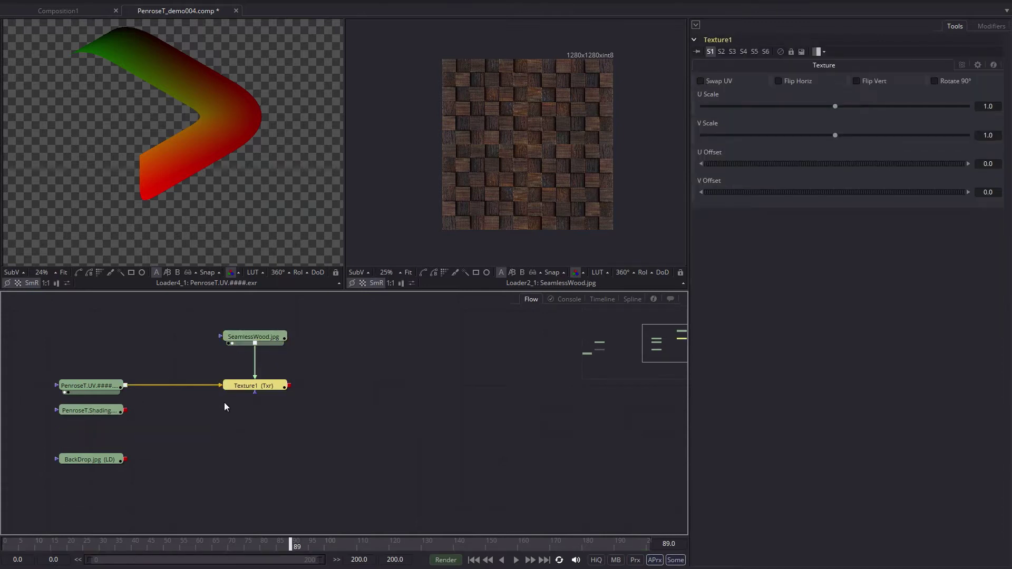
{"action": "key", "text": "2"}
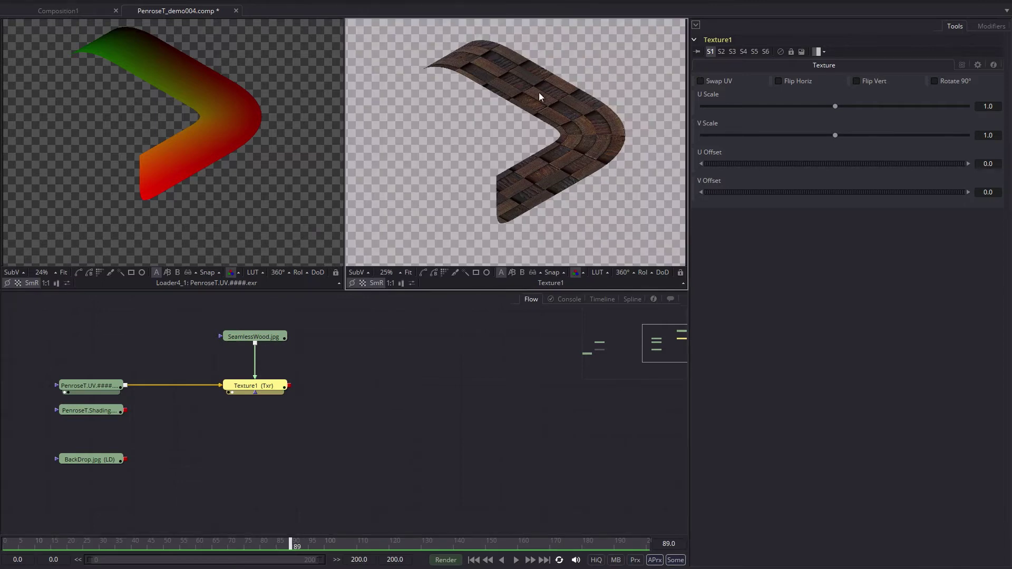
{"action": "scroll", "coordinate": [541, 113], "scroll_direction": "up", "scroll_amount": 2}
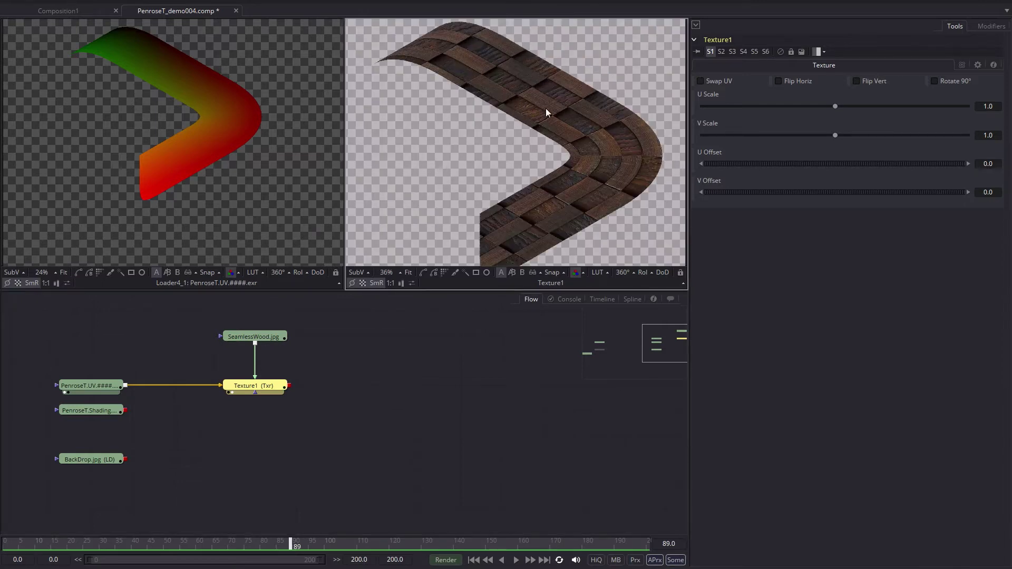
{"action": "scroll", "coordinate": [546, 106], "scroll_direction": "down", "scroll_amount": 2}
{"action": "scroll", "coordinate": [577, 124], "scroll_direction": "up", "scroll_amount": 2}
{"action": "scroll", "coordinate": [574, 140], "scroll_direction": "down", "scroll_amount": 2}
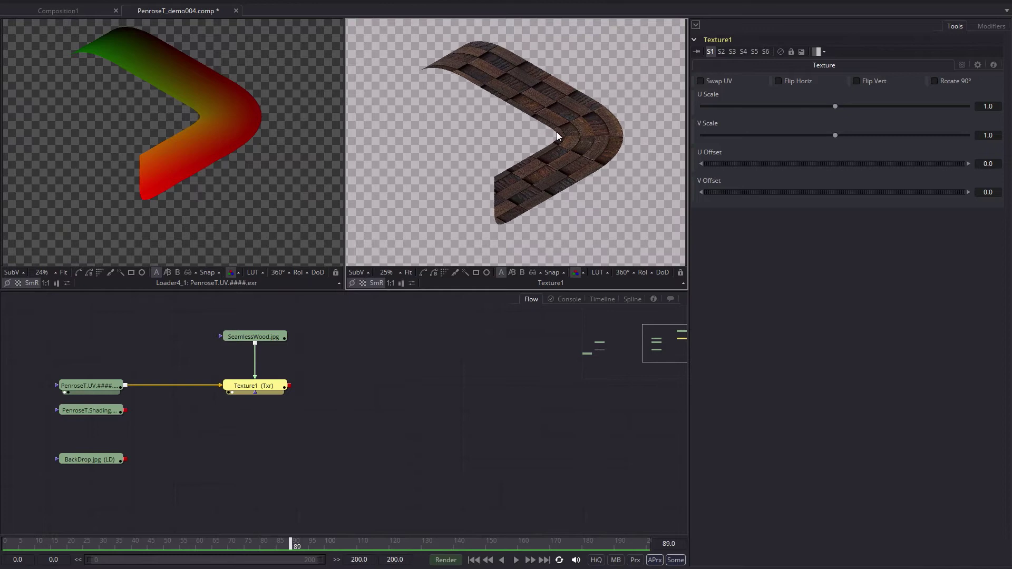
Step: Try out different U/V scale and offset values on the Texture node and reset them to their defaults
{"action": "scroll", "coordinate": [870, 104], "scroll_direction": "down", "scroll_amount": 3}
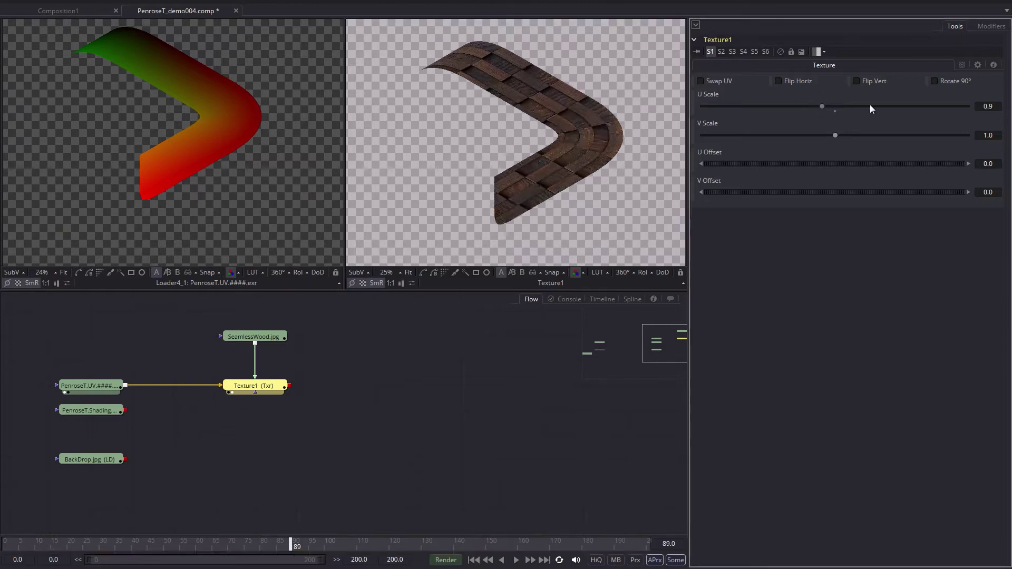
{"action": "left_click", "coordinate": [835, 111]}
{"action": "left_click_drag", "start_coordinate": [838, 136], "coordinate": [773, 163]}
{"action": "left_click", "coordinate": [834, 139]}
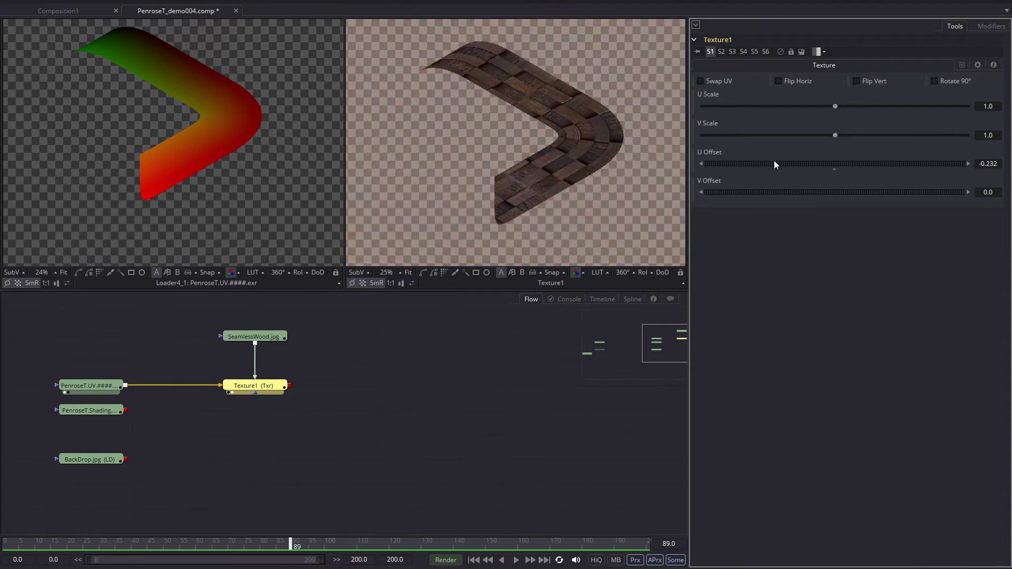
{"action": "left_click", "coordinate": [834, 169]}
{"action": "left_click_drag", "start_coordinate": [832, 193], "coordinate": [730, 172]}
{"action": "left_click", "coordinate": [834, 197]}
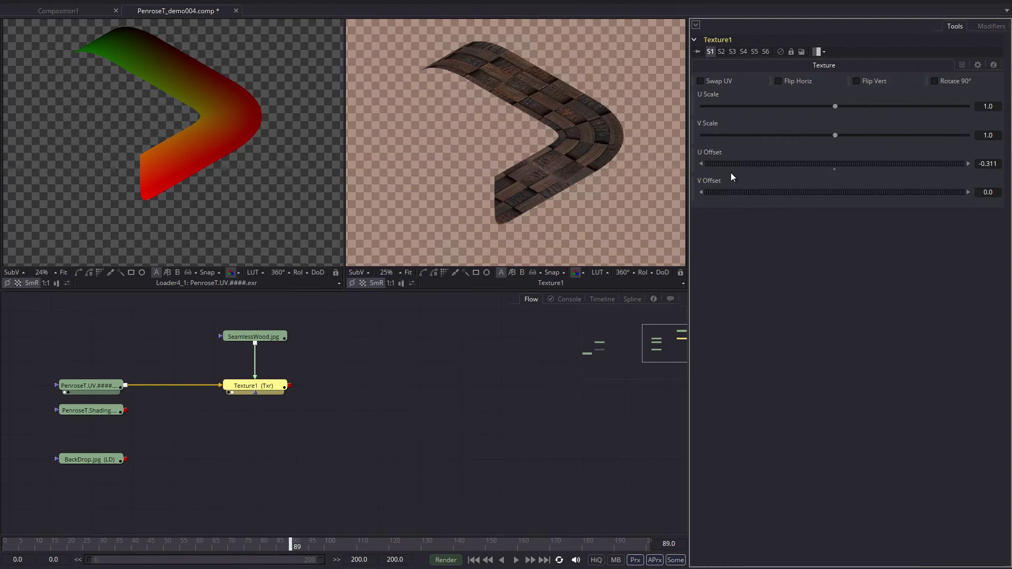
{"action": "left_click", "coordinate": [834, 168]}
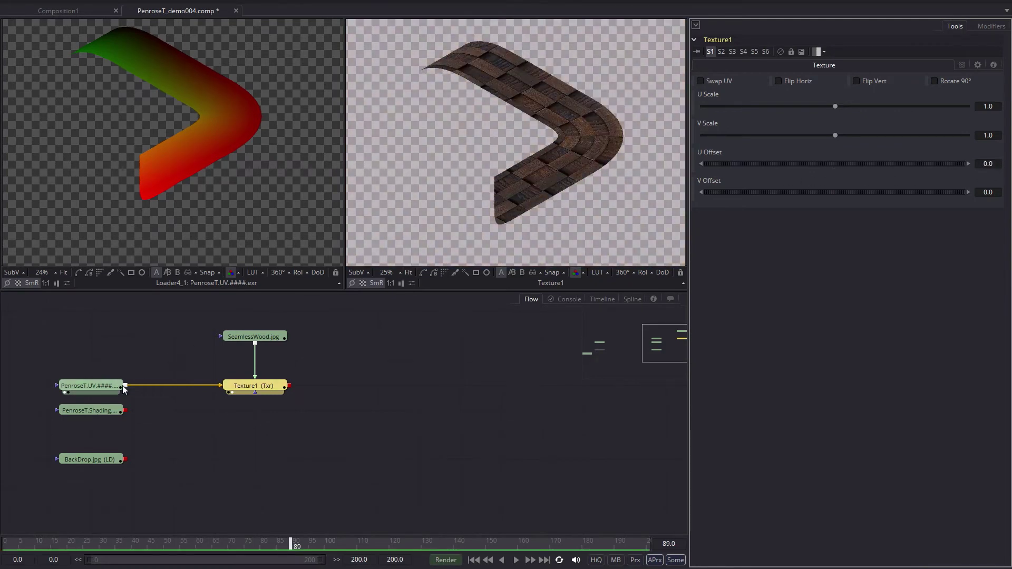
Step: Connect the PenroseT.UV pass as the effect mask of the Texture node and check the masked result up close
{"action": "left_click_drag", "start_coordinate": [125, 389], "coordinate": [257, 396]}
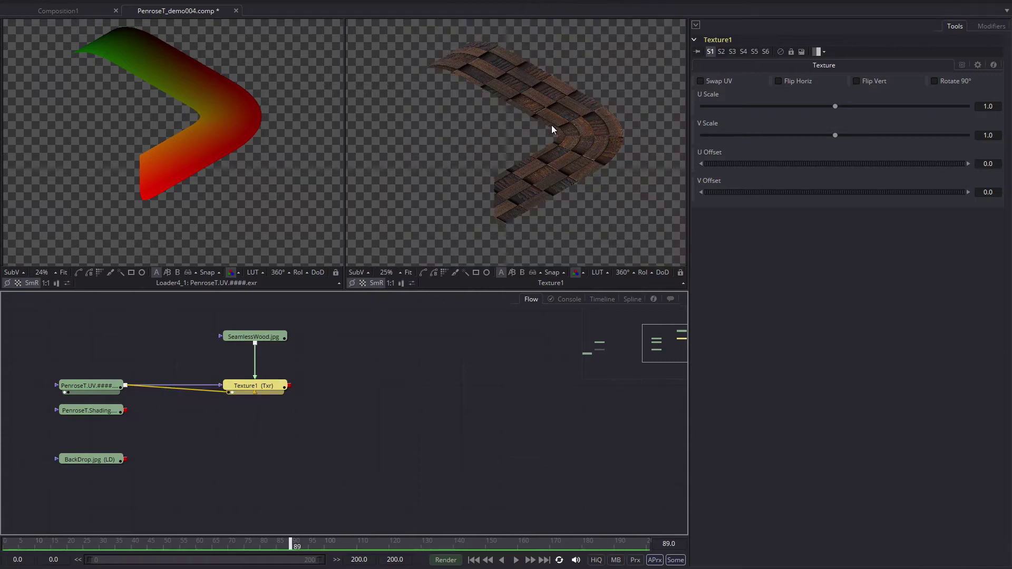
{"action": "scroll", "coordinate": [558, 128], "scroll_direction": "up", "scroll_amount": 2}
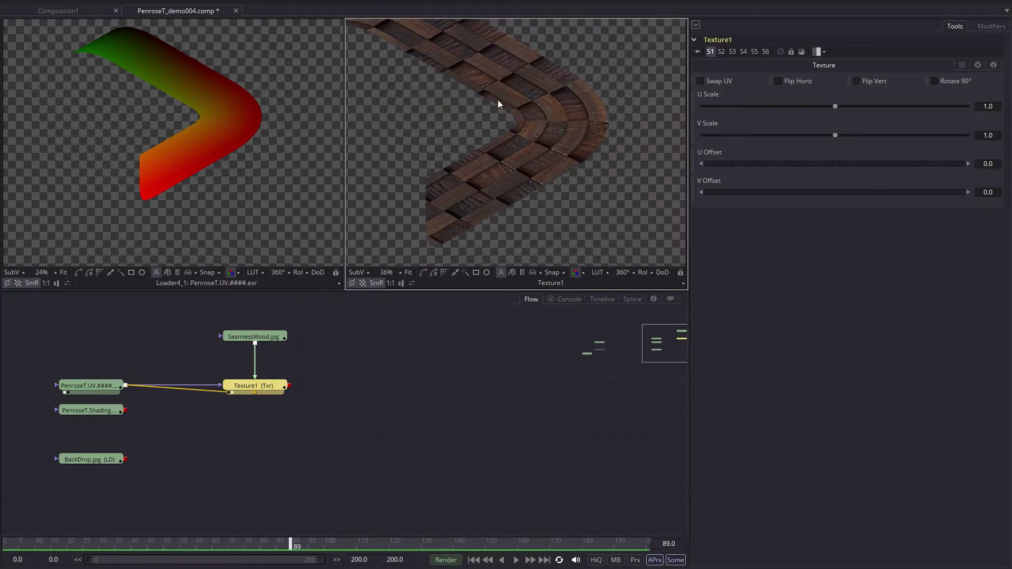
{"action": "scroll", "coordinate": [554, 126], "scroll_direction": "down", "scroll_amount": 2}
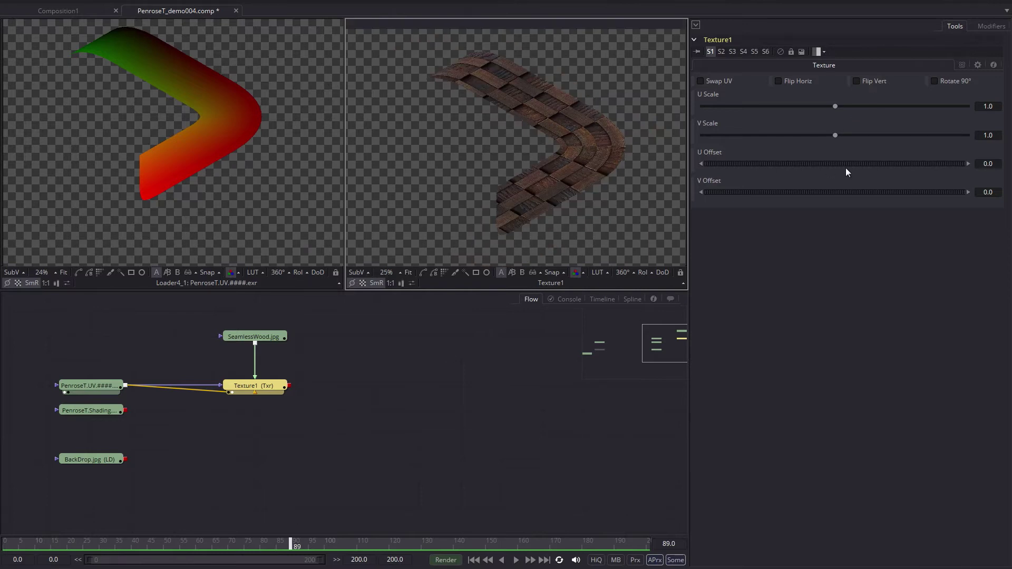
Step: Try shifting the masked wood texture with U Offset and undo the change
{"action": "left_click_drag", "start_coordinate": [846, 165], "coordinate": [559, 146]}
{"action": "key", "text": "ctrl+z"}
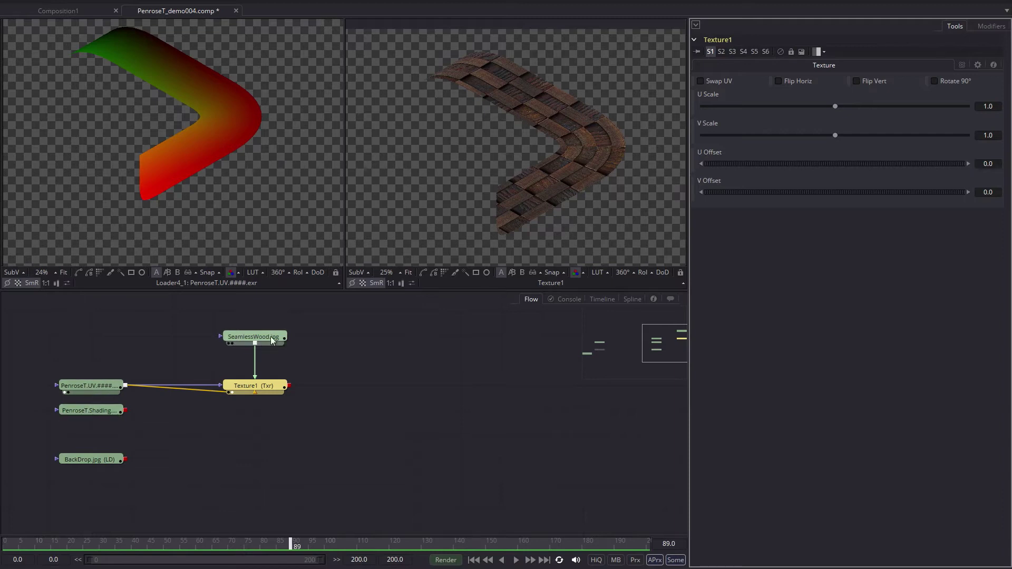
Step: Show SeamlessWood.jpg in the first viewer and add a Merge node beside its loader
{"action": "left_click_drag", "start_coordinate": [271, 337], "coordinate": [118, 116]}
{"action": "left_click_drag", "start_coordinate": [165, 79], "coordinate": [165, 64]}
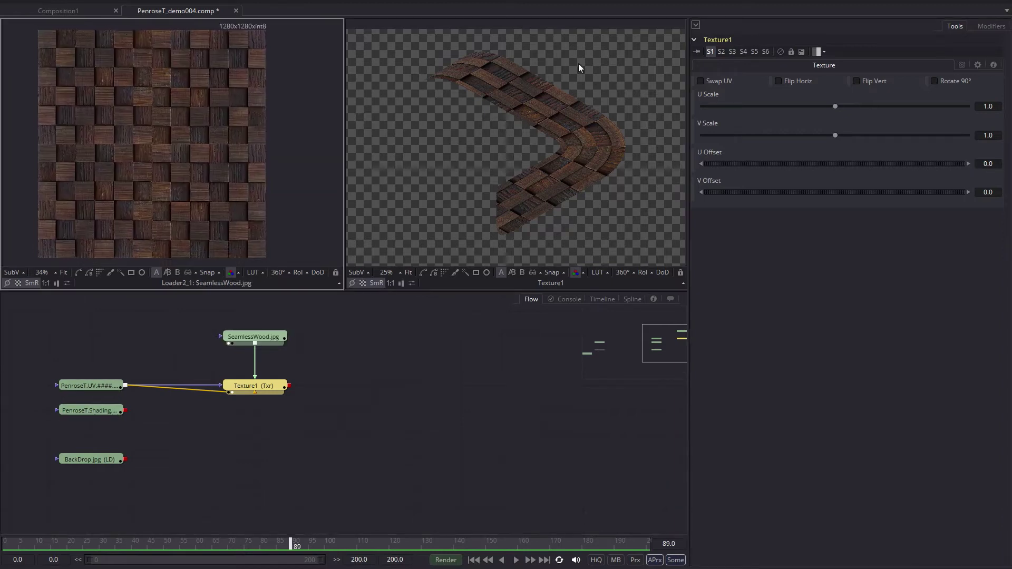
{"action": "right_click", "coordinate": [325, 338]}
{"action": "mouse_move", "coordinate": [369, 343]}
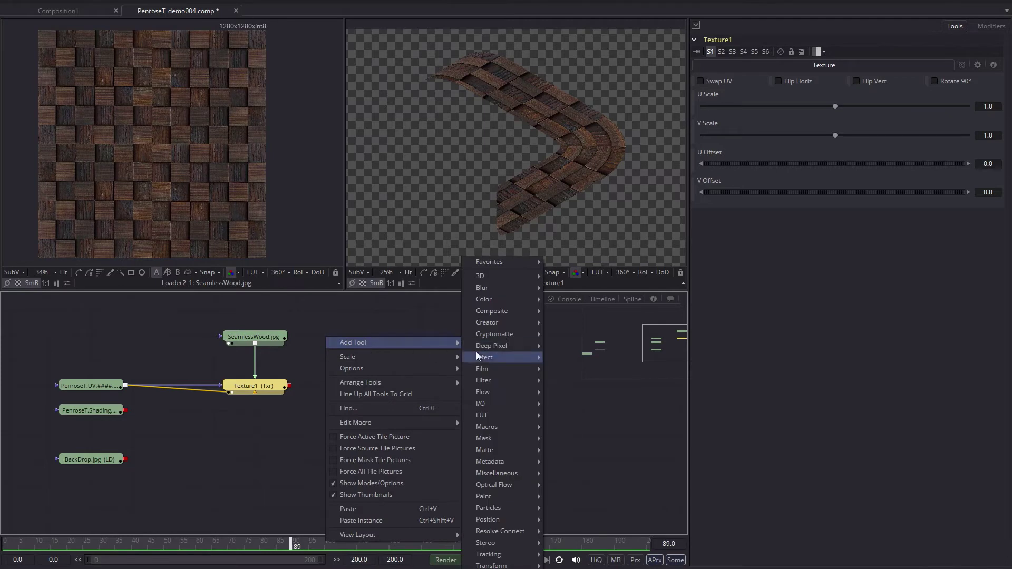
{"action": "mouse_move", "coordinate": [522, 312]}
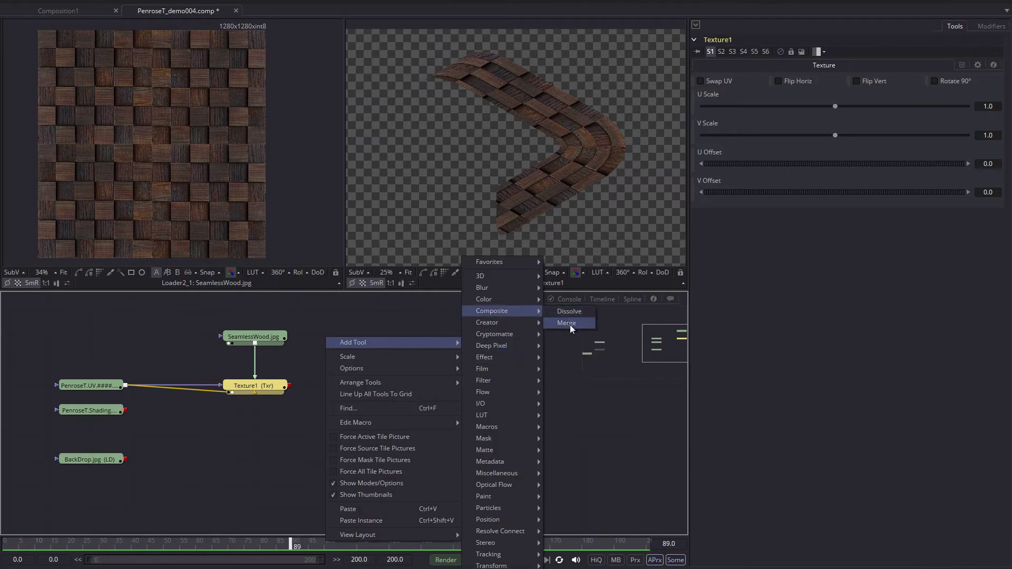
{"action": "left_click", "coordinate": [571, 324]}
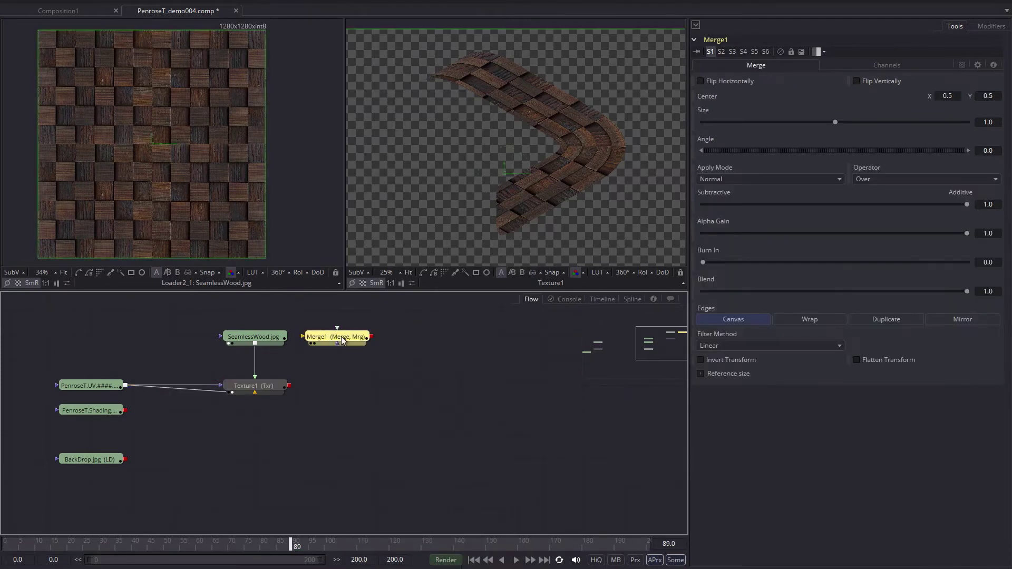
Step: Connect the Texture output to both background and foreground of the Merge node and set its Angle to 120
{"action": "left_click_drag", "start_coordinate": [356, 346], "coordinate": [397, 395]}
{"action": "left_click_drag", "start_coordinate": [289, 385], "coordinate": [380, 418]}
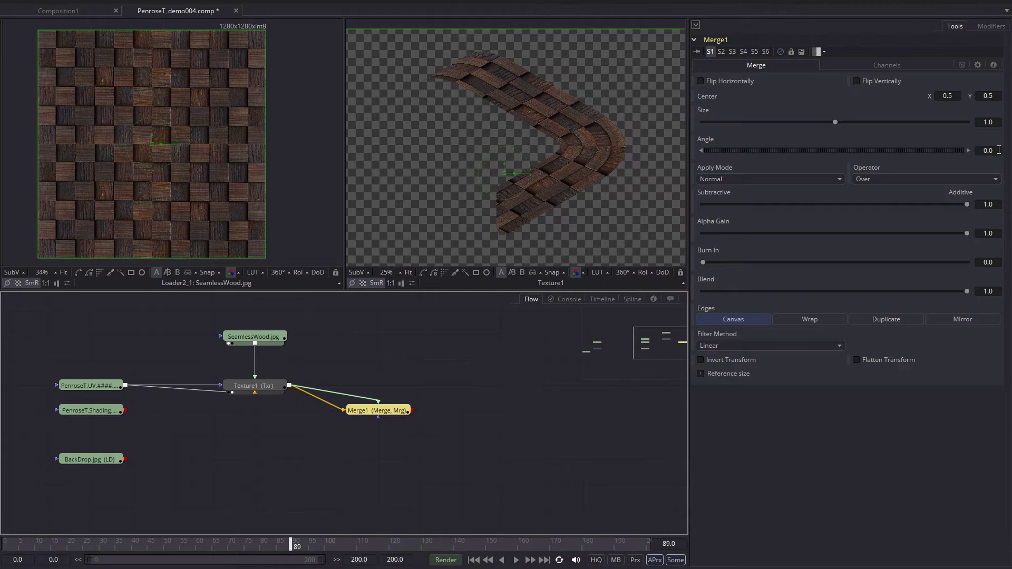
{"action": "left_click", "coordinate": [987, 151]}
{"action": "type", "text": "120"}
{"action": "key", "text": "Tab"}
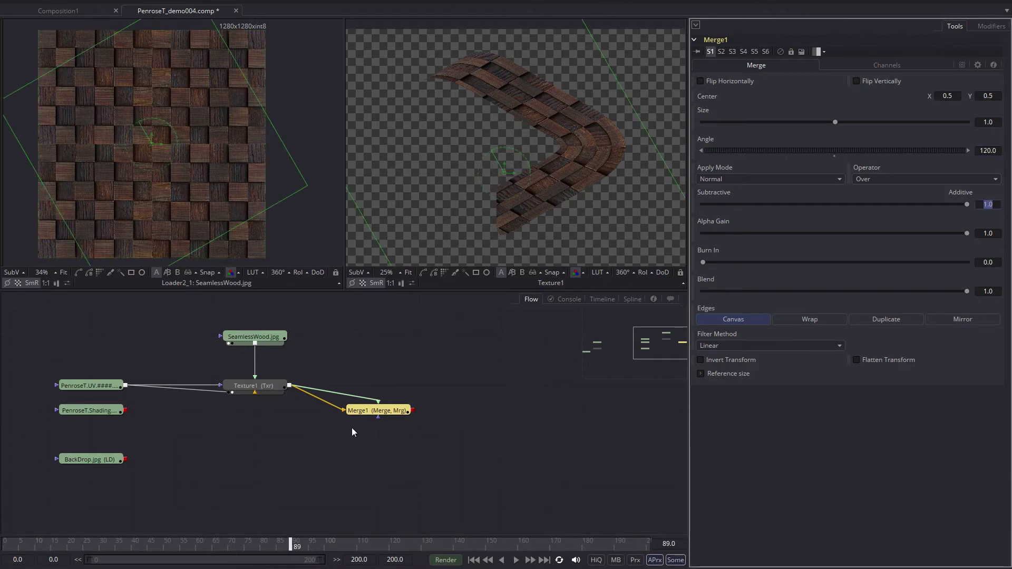
Step: Show the rotated Merge result in the second viewer and frame the two joined wooden beams
{"action": "left_click_drag", "start_coordinate": [379, 410], "coordinate": [517, 188]}
{"action": "scroll", "coordinate": [586, 114], "scroll_direction": "down", "scroll_amount": 1}
{"action": "left_click_drag", "start_coordinate": [542, 113], "coordinate": [535, 82]}
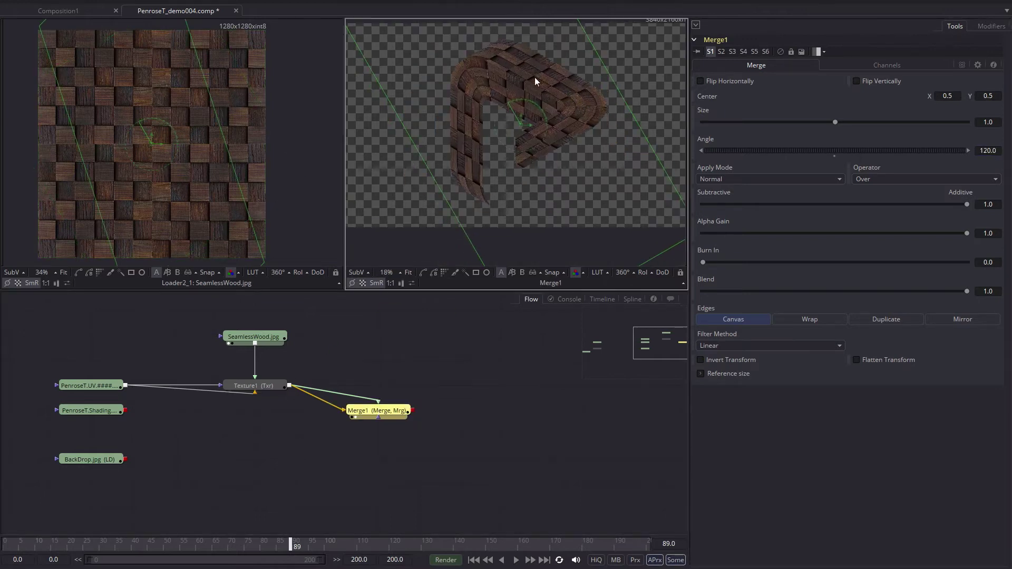
{"action": "scroll", "coordinate": [535, 81], "scroll_direction": "up", "scroll_amount": 2}
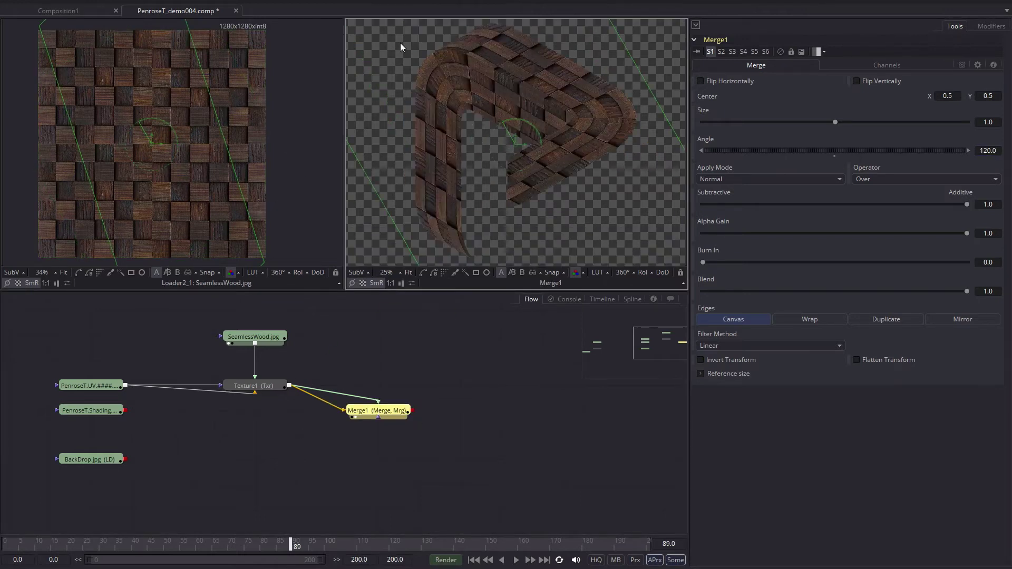
Step: Duplicate the Merge node behind the first one and connect the Texture output to the copy's foreground
{"action": "left_click", "coordinate": [378, 416]}
{"action": "key", "text": "ctrl+c"}
{"action": "key", "text": "ctrl+v"}
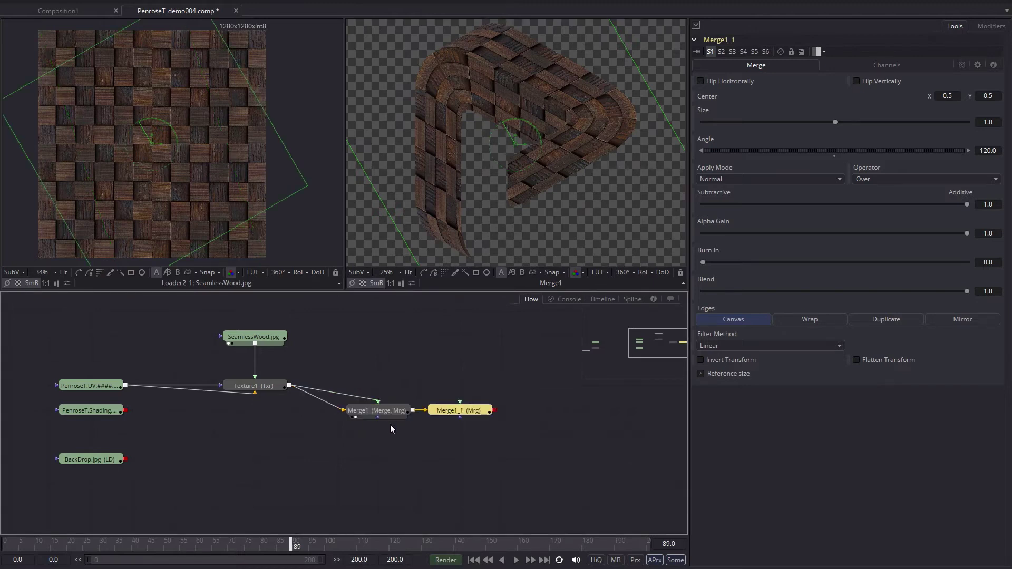
{"action": "left_click_drag", "start_coordinate": [291, 389], "coordinate": [460, 403]}
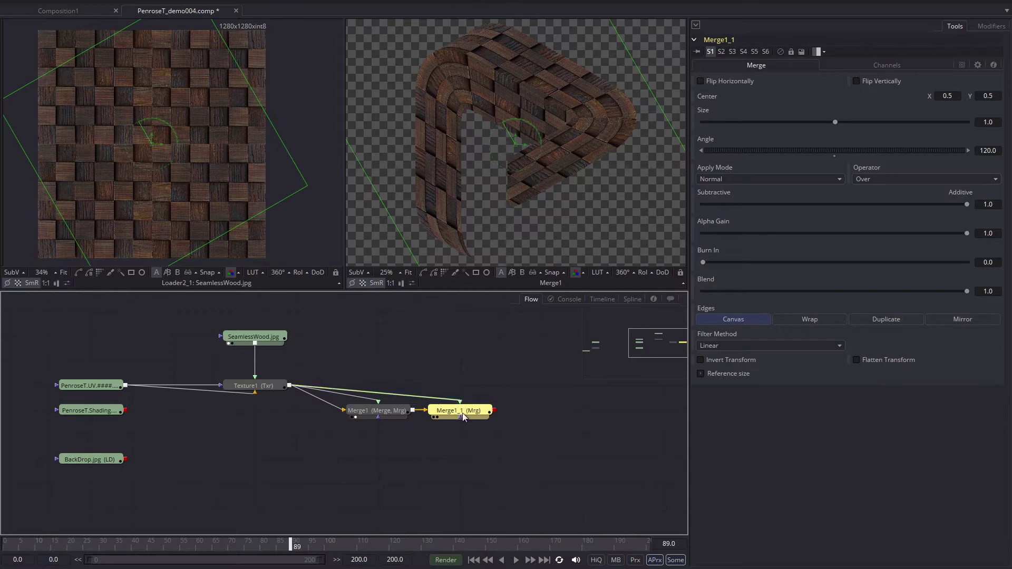
Step: Set the duplicated Merge node's Angle to 240 and show it in the second viewer
{"action": "left_click", "coordinate": [996, 150]}
{"action": "type", "text": "240"}
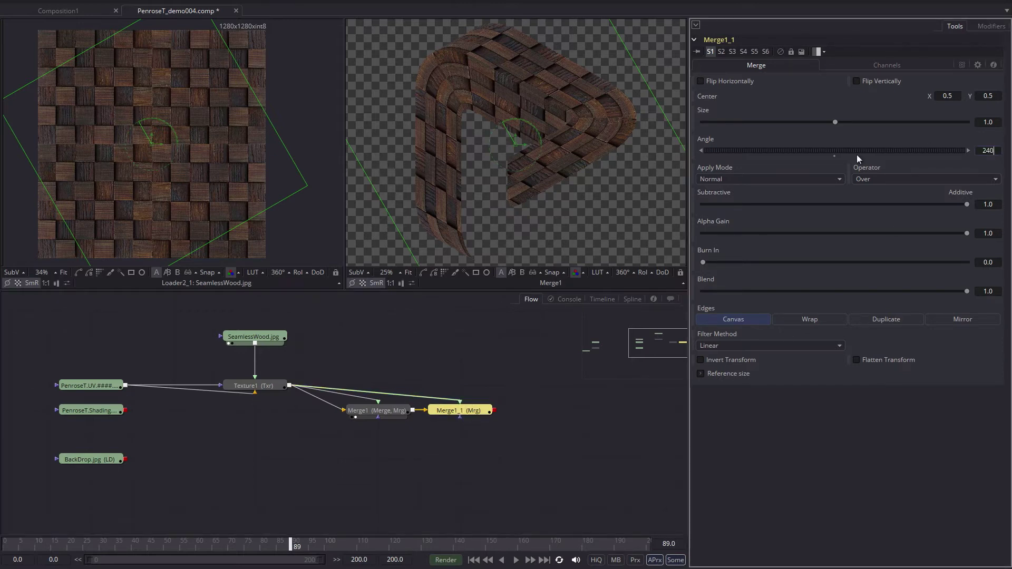
{"action": "key", "text": "Tab"}
{"action": "left_click_drag", "start_coordinate": [460, 420], "coordinate": [355, 194]}
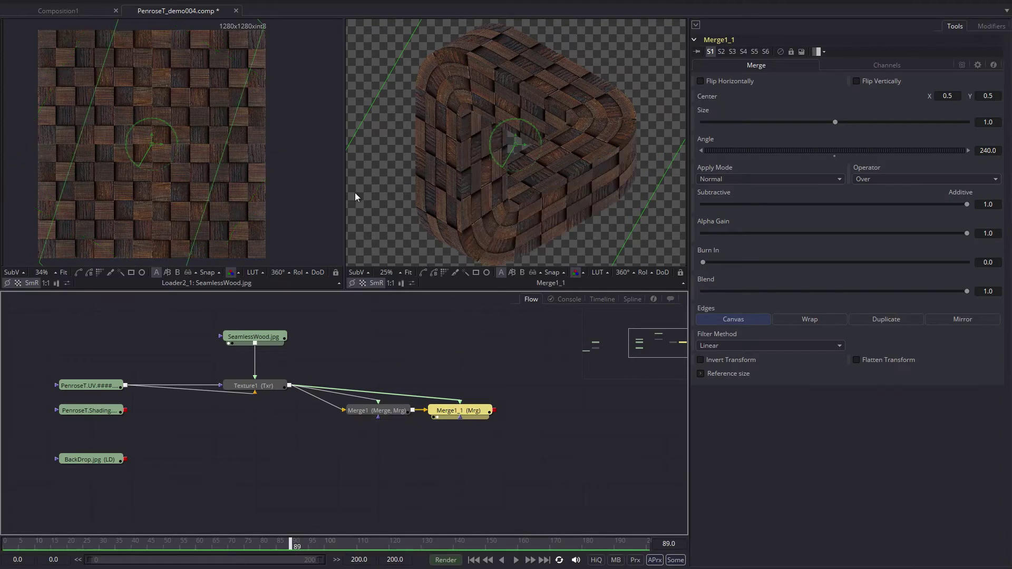
Step: Insert a router on the Texture output's connections and line up the Texture, router and Merge nodes in the flow
{"action": "left_click_drag", "start_coordinate": [460, 411], "coordinate": [460, 387]}
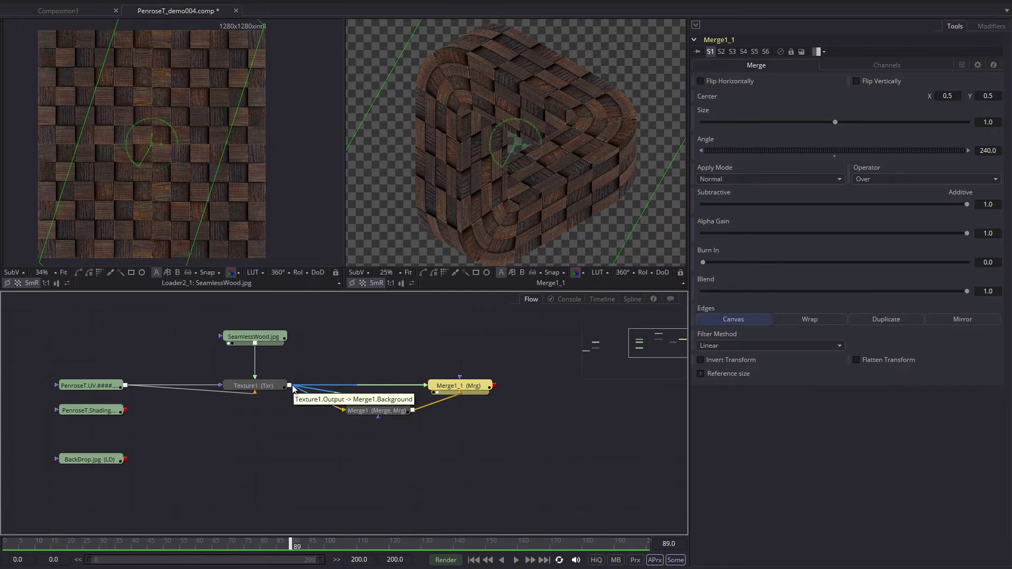
{"action": "left_click", "coordinate": [316, 386], "text": "ctrl"}
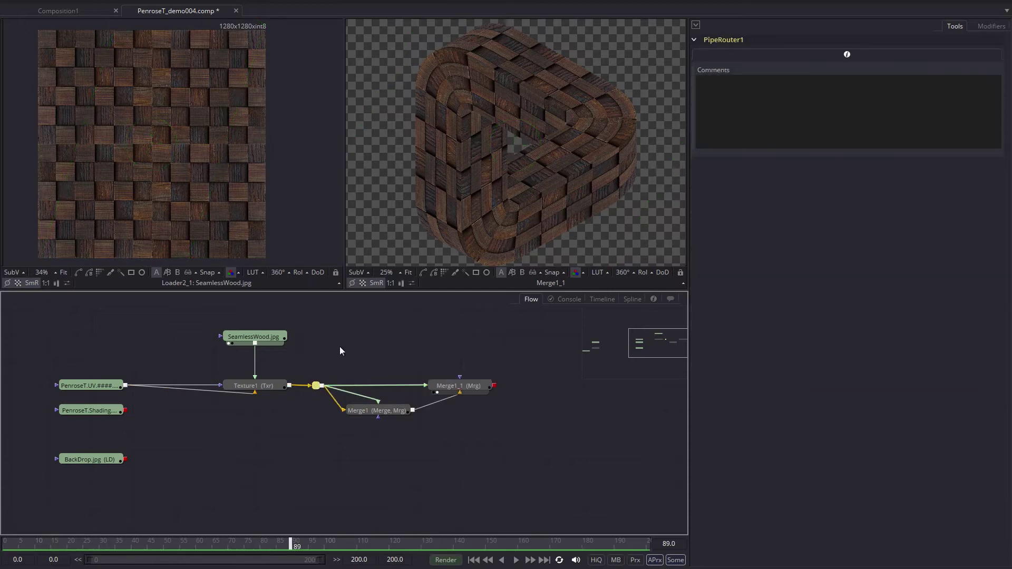
{"action": "left_click_drag", "start_coordinate": [465, 360], "coordinate": [286, 431]}
{"action": "mouse_move", "coordinate": [318, 386]}
{"action": "left_mouse_down"}
{"action": "mouse_move", "coordinate": [329, 386]}
{"action": "mouse_move", "coordinate": [290, 385]}
{"action": "left_mouse_up"}
{"action": "left_click_drag", "start_coordinate": [505, 342], "coordinate": [256, 478]}
{"action": "left_click_drag", "start_coordinate": [471, 343], "coordinate": [299, 447]}
{"action": "left_click_drag", "start_coordinate": [296, 385], "coordinate": [337, 386]}
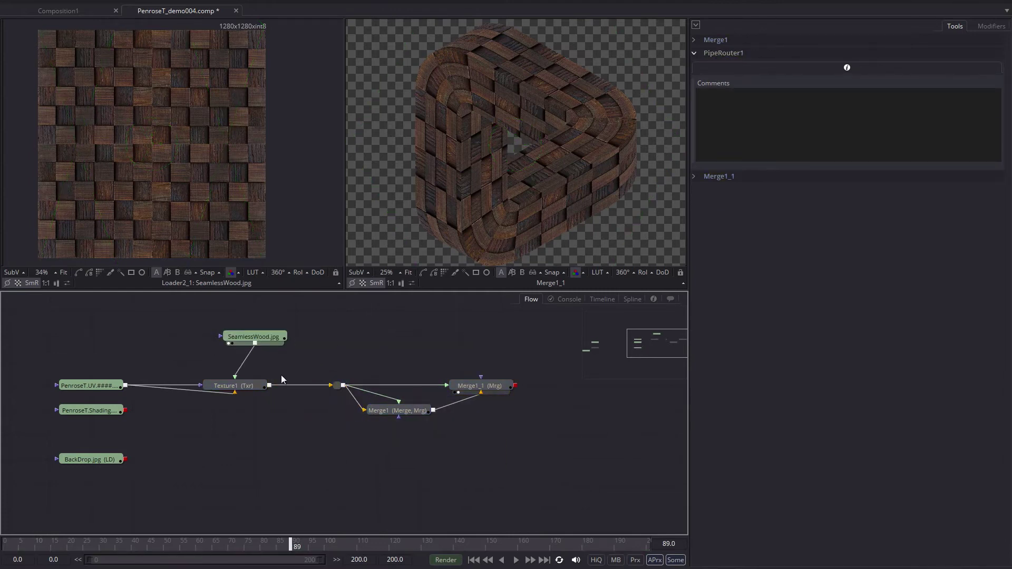
{"action": "left_click_drag", "start_coordinate": [225, 387], "coordinate": [245, 386]}
{"action": "left_click", "coordinate": [378, 368]}
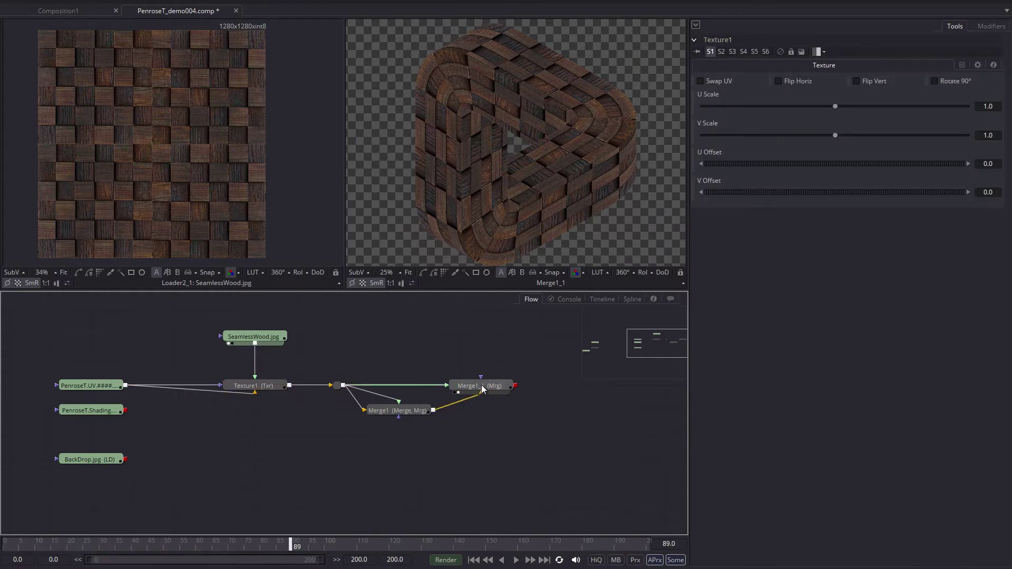
{"action": "left_click_drag", "start_coordinate": [482, 389], "coordinate": [461, 389]}
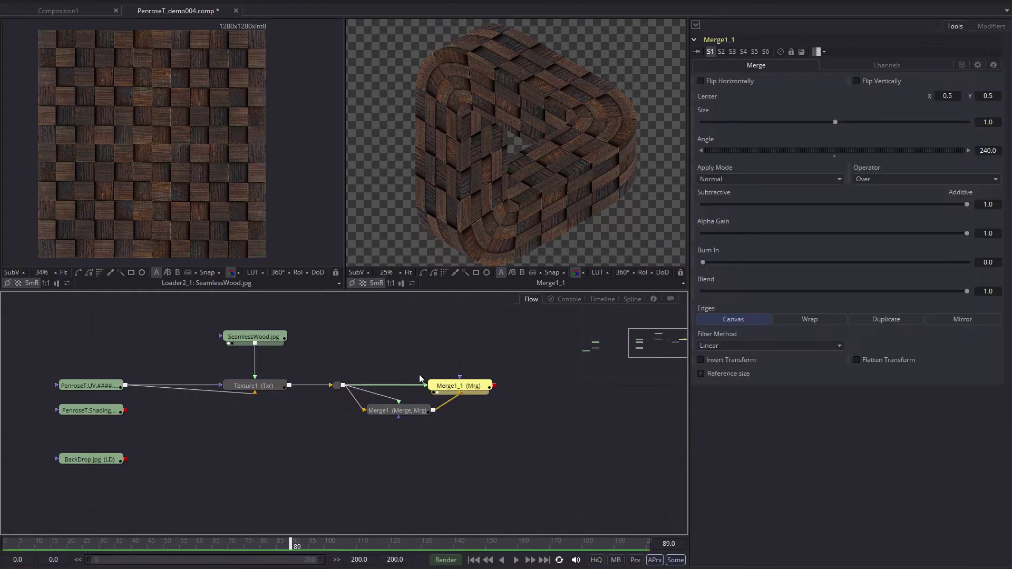
Step: Detach the router's input from the Texture node and reconnect the Texture output to it
{"action": "left_click", "coordinate": [337, 386]}
{"action": "left_click_drag", "start_coordinate": [330, 386], "coordinate": [304, 404]}
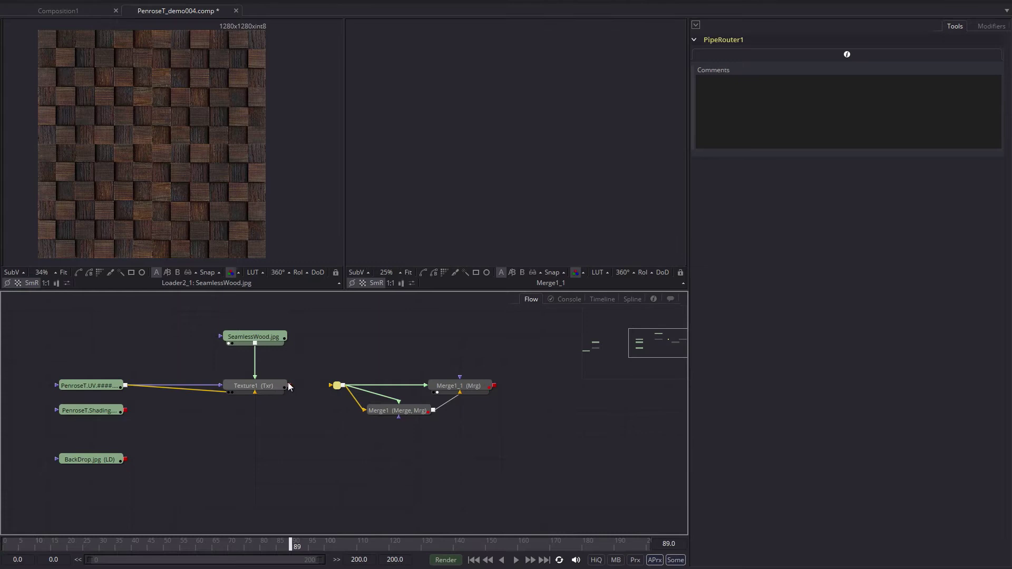
{"action": "left_click_drag", "start_coordinate": [289, 387], "coordinate": [337, 385]}
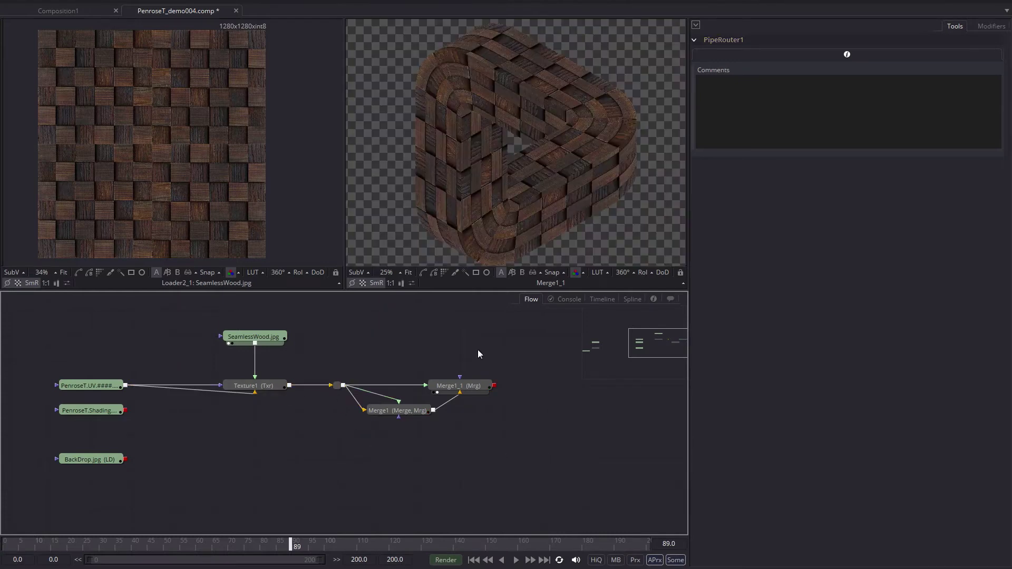
Step: Examine the merged triangle up close and inspect its alpha channel along the seams
{"action": "scroll", "coordinate": [561, 138], "scroll_direction": "up", "scroll_amount": 2}
{"action": "scroll", "coordinate": [557, 126], "scroll_direction": "down", "scroll_amount": 2}
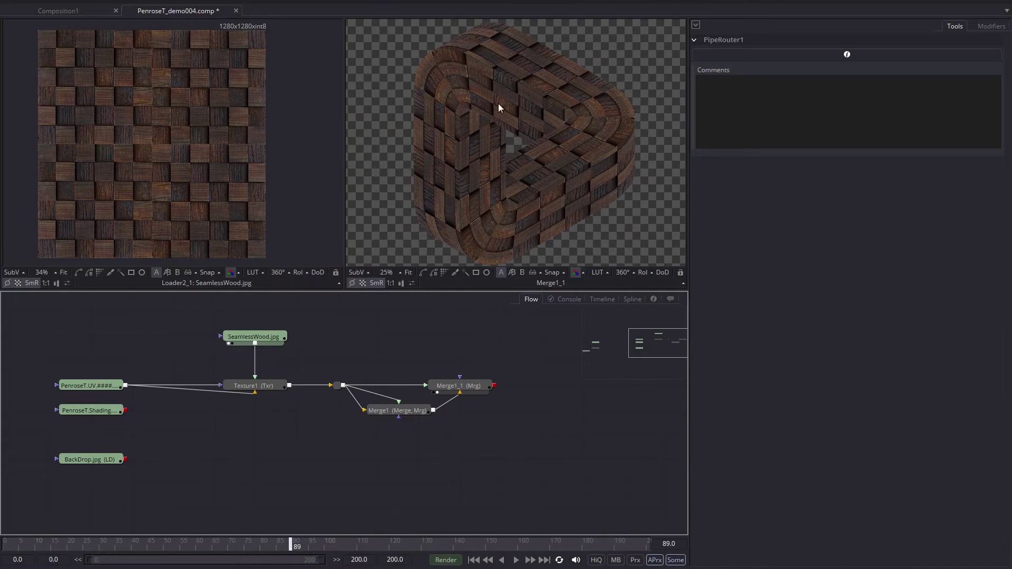
{"action": "scroll", "coordinate": [498, 100], "scroll_direction": "up", "scroll_amount": 3}
{"action": "scroll", "coordinate": [567, 79], "scroll_direction": "down", "scroll_amount": 6}
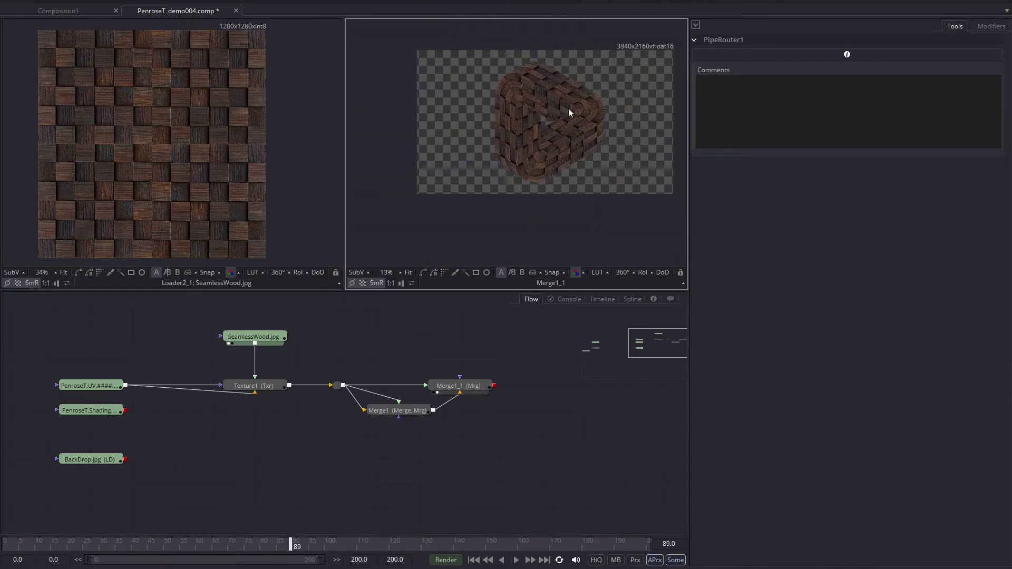
{"action": "scroll", "coordinate": [568, 108], "scroll_direction": "up", "scroll_amount": 4}
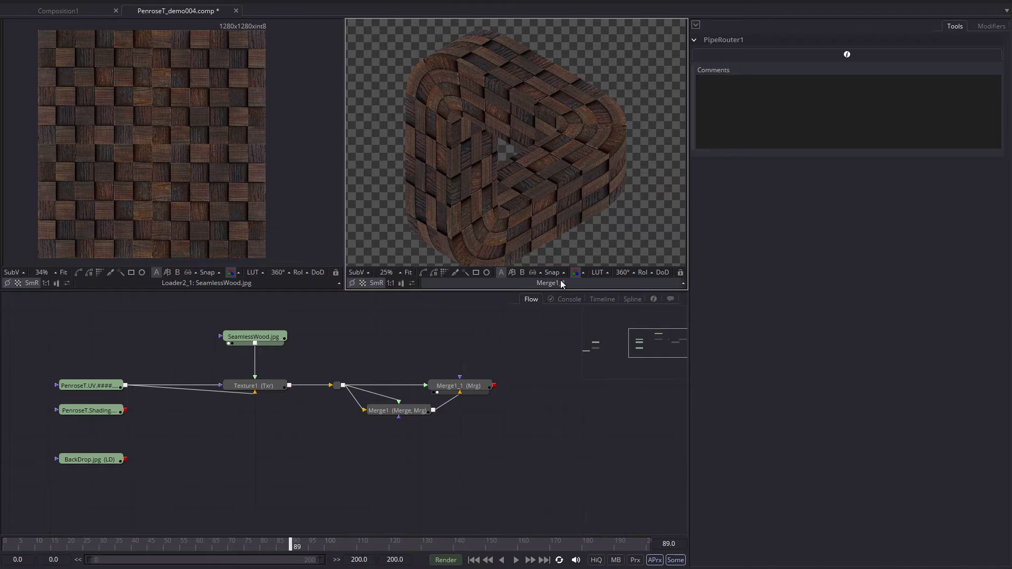
{"action": "left_click", "coordinate": [575, 272]}
{"action": "scroll", "coordinate": [567, 129], "scroll_direction": "up", "scroll_amount": 6}
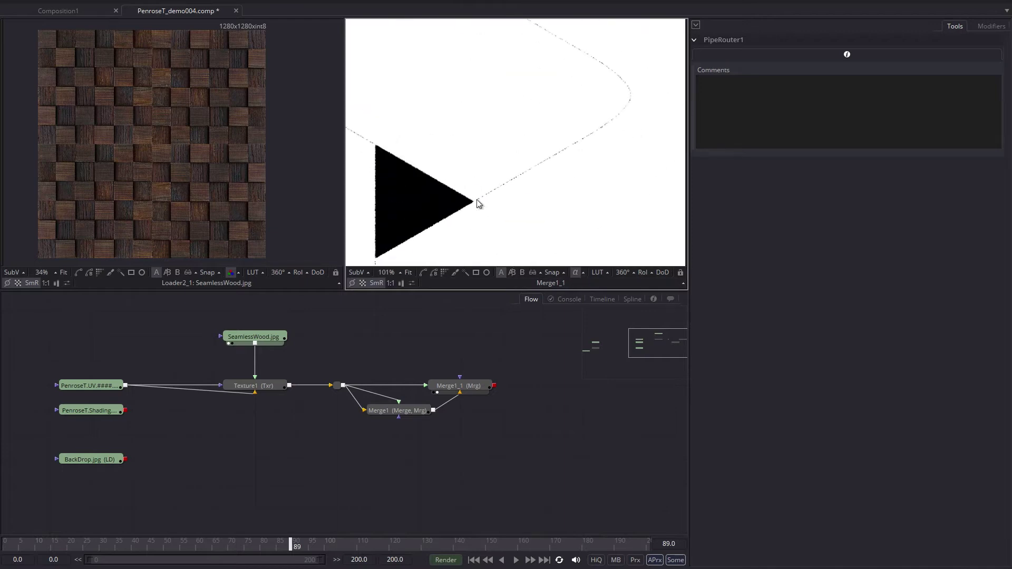
{"action": "left_click_drag", "start_coordinate": [458, 81], "coordinate": [451, 54]}
{"action": "left_click_drag", "start_coordinate": [492, 205], "coordinate": [423, 72]}
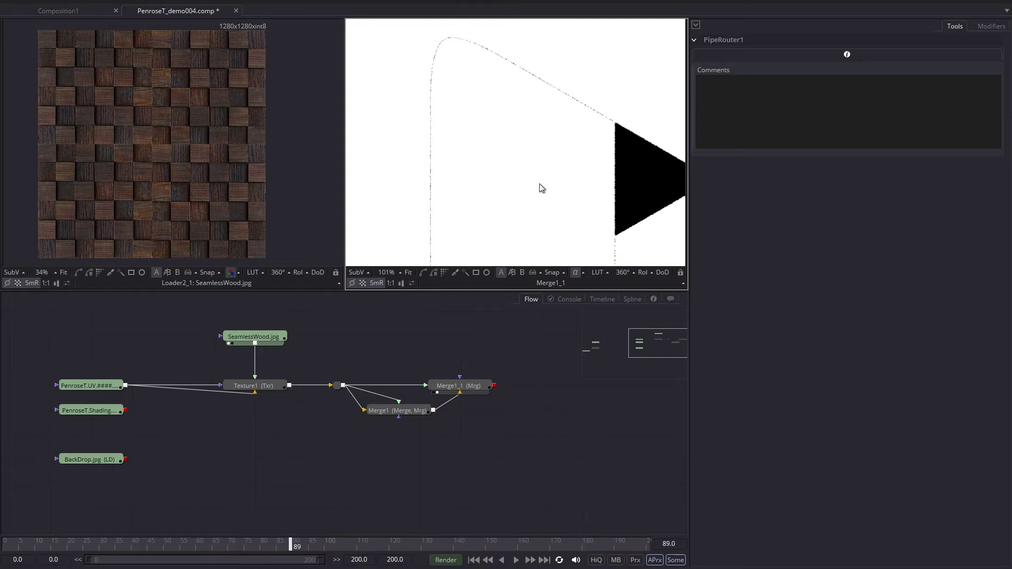
Step: Add an Erode / Dilate tool after the second Merge node and feed the Merge output into it
{"action": "right_click", "coordinate": [504, 395]}
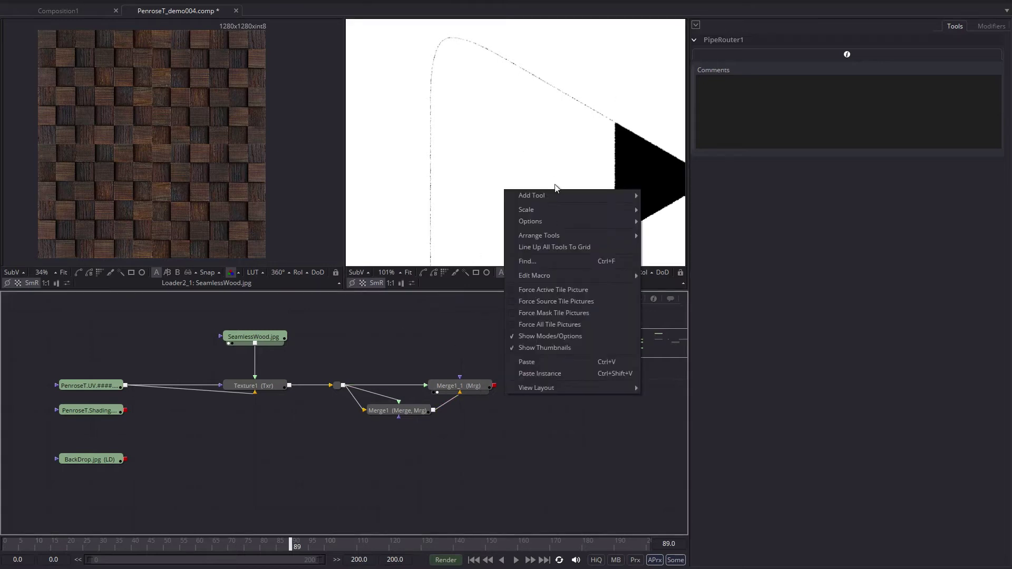
{"action": "mouse_move", "coordinate": [558, 197]}
{"action": "mouse_move", "coordinate": [678, 279]}
{"action": "mouse_move", "coordinate": [669, 313]}
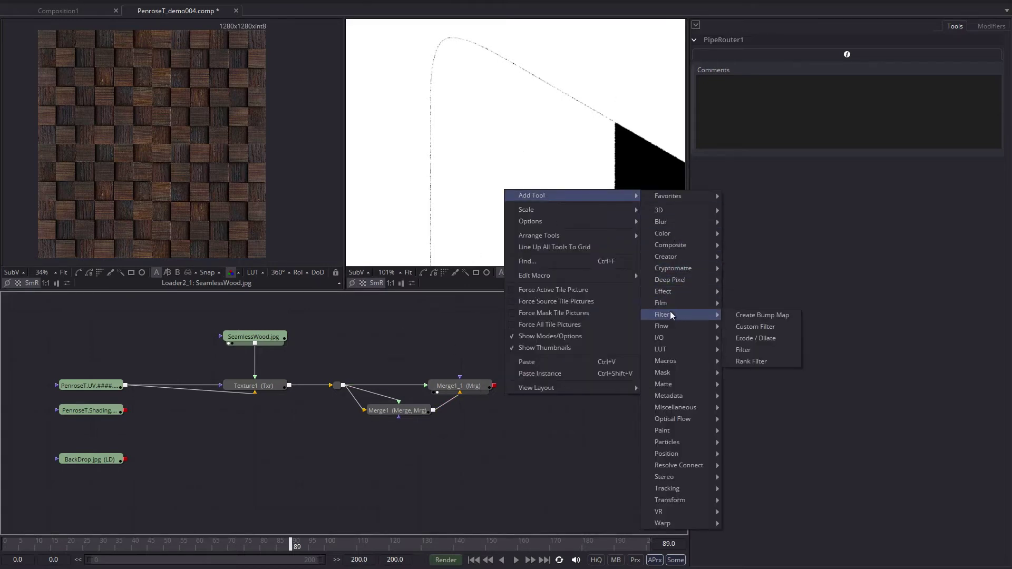
{"action": "left_click", "coordinate": [753, 341]}
{"action": "left_click_drag", "start_coordinate": [515, 386], "coordinate": [556, 386]}
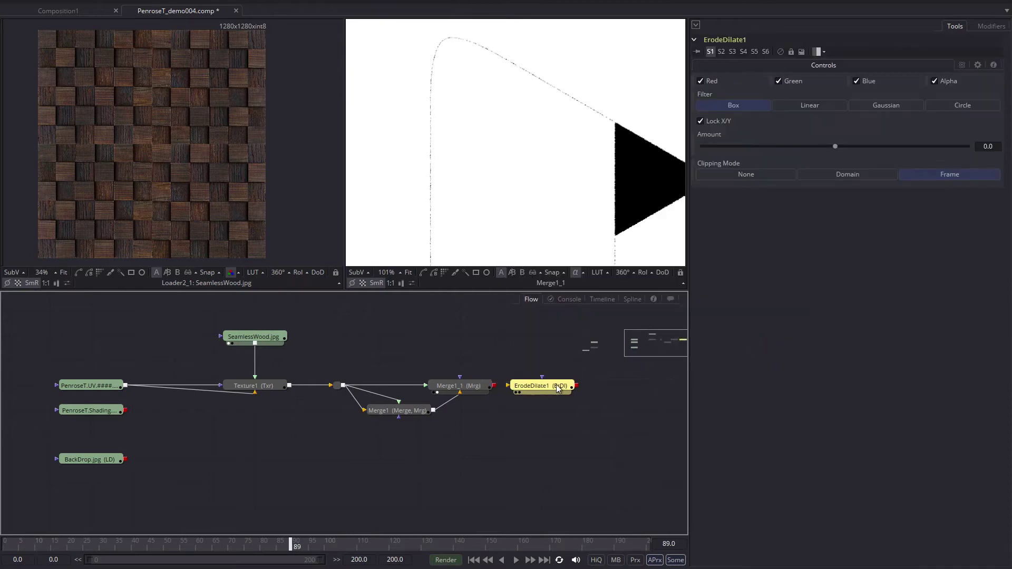
{"action": "left_click_drag", "start_coordinate": [494, 385], "coordinate": [515, 386]}
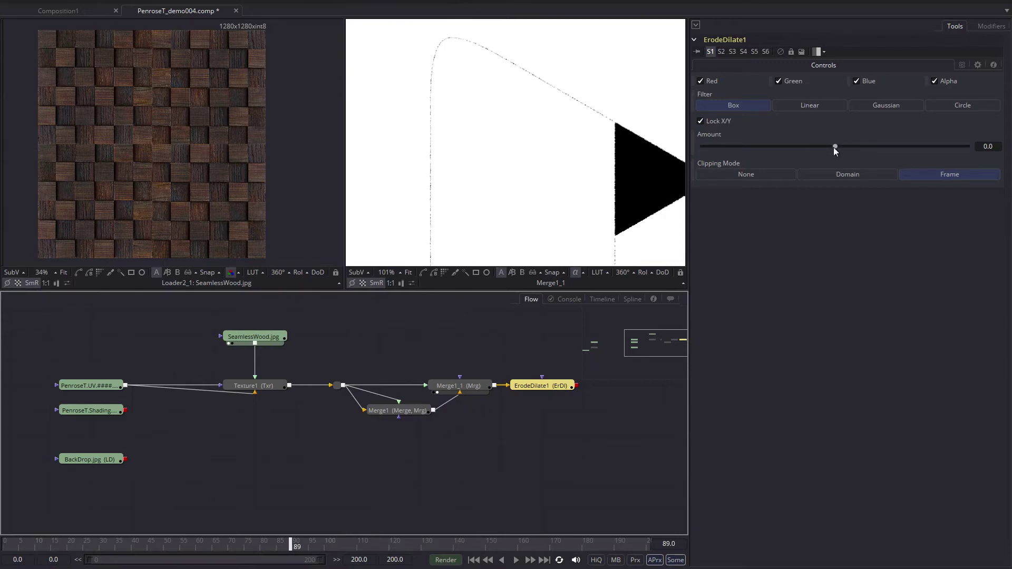
Step: Try a small positive Amount on the Erode / Dilate node and undo the changes
{"action": "left_click_drag", "start_coordinate": [835, 147], "coordinate": [838, 146]}
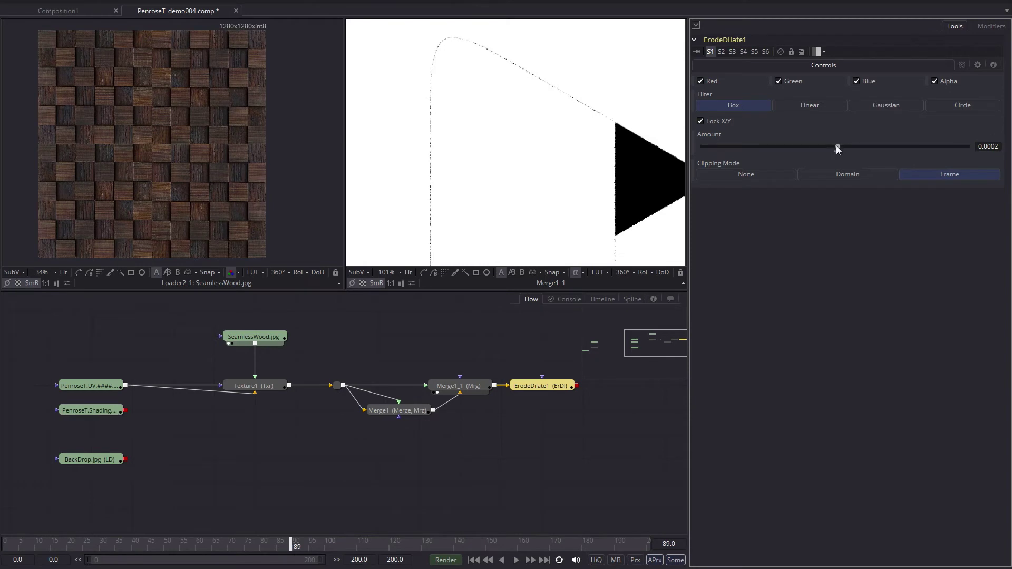
{"action": "mouse_move", "coordinate": [837, 147]}
{"action": "left_mouse_down"}
{"action": "mouse_move", "coordinate": [875, 150]}
{"action": "mouse_move", "coordinate": [845, 164]}
{"action": "left_mouse_up"}
{"action": "key", "text": "ctrl+z"}
{"action": "key", "text": "ctrl+z"}
{"action": "key", "text": "ctrl+z"}
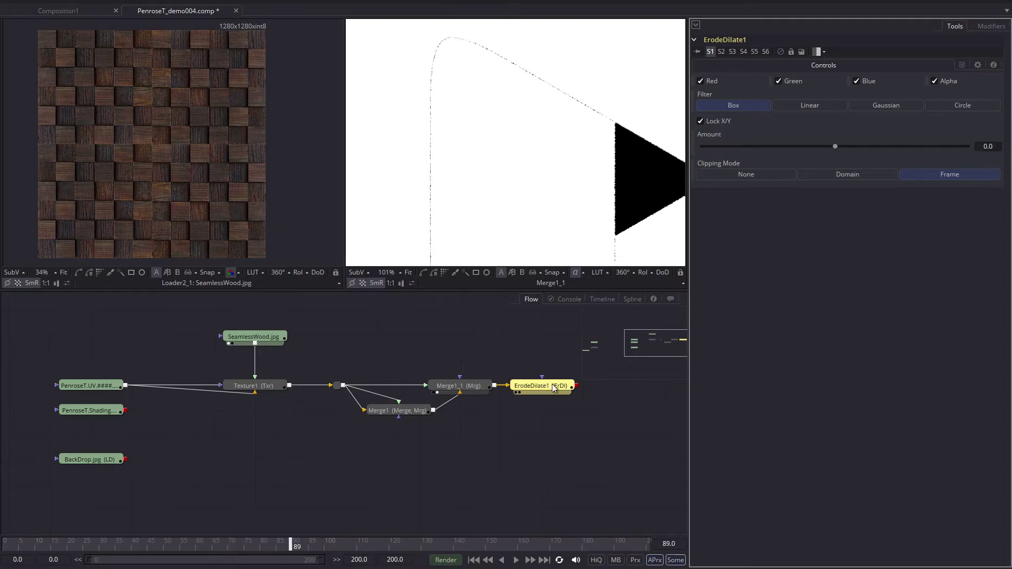
Step: Show the Erode / Dilate node in the second viewer and set its Amount to about 0.00033
{"action": "left_click", "coordinate": [554, 388]}
{"action": "key", "text": "2"}
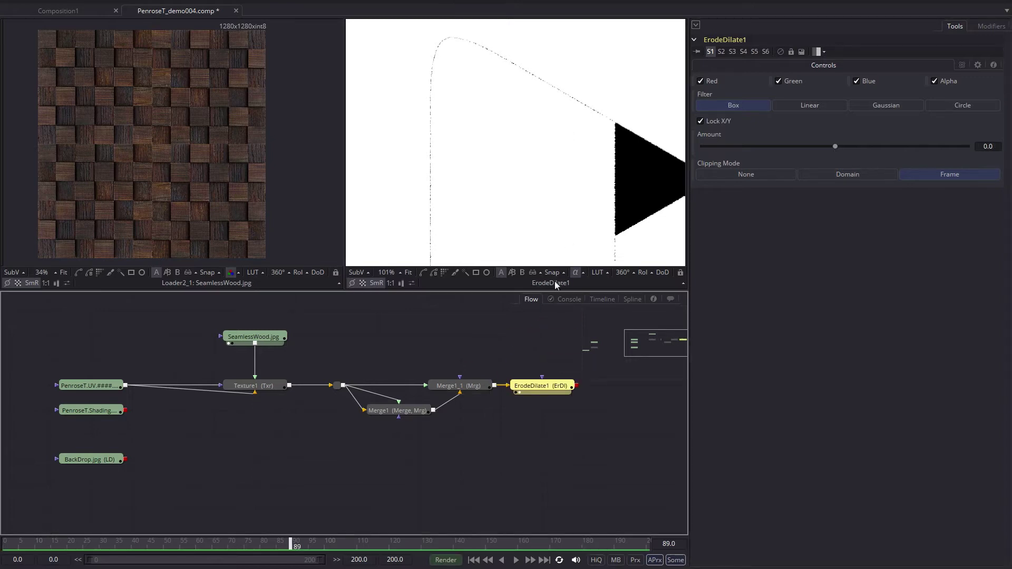
{"action": "mouse_move", "coordinate": [836, 145]}
{"action": "left_mouse_down"}
{"action": "mouse_move", "coordinate": [926, 149]}
{"action": "mouse_move", "coordinate": [875, 153]}
{"action": "mouse_move", "coordinate": [915, 157]}
{"action": "mouse_move", "coordinate": [883, 157]}
{"action": "mouse_move", "coordinate": [836, 145]}
{"action": "left_mouse_up"}
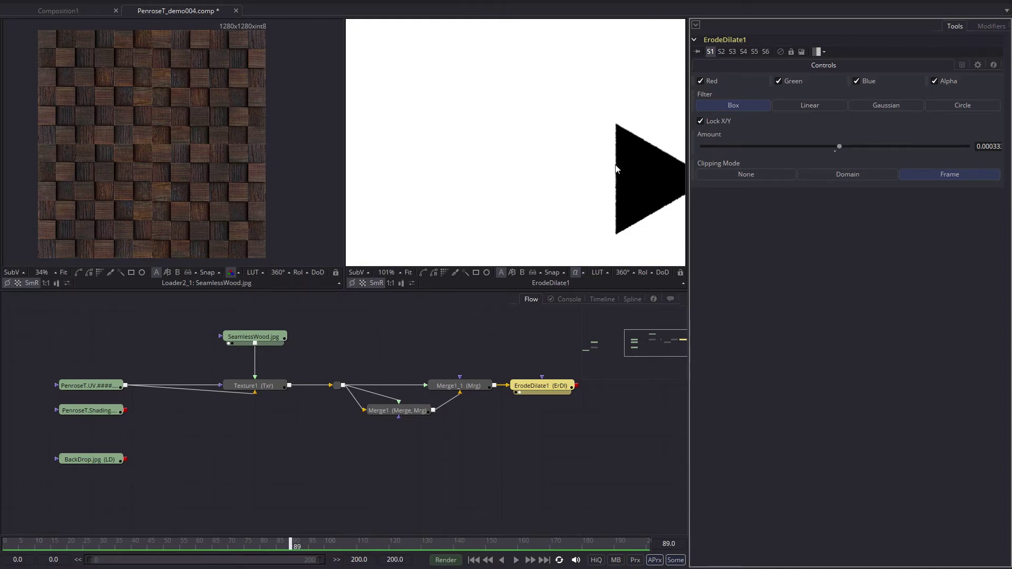
Step: Show the second Merge's alpha channel in the first viewer and compare its seams with the dilated alpha
{"action": "left_click_drag", "start_coordinate": [576, 123], "coordinate": [565, 127]}
{"action": "left_click_drag", "start_coordinate": [462, 377], "coordinate": [237, 196]}
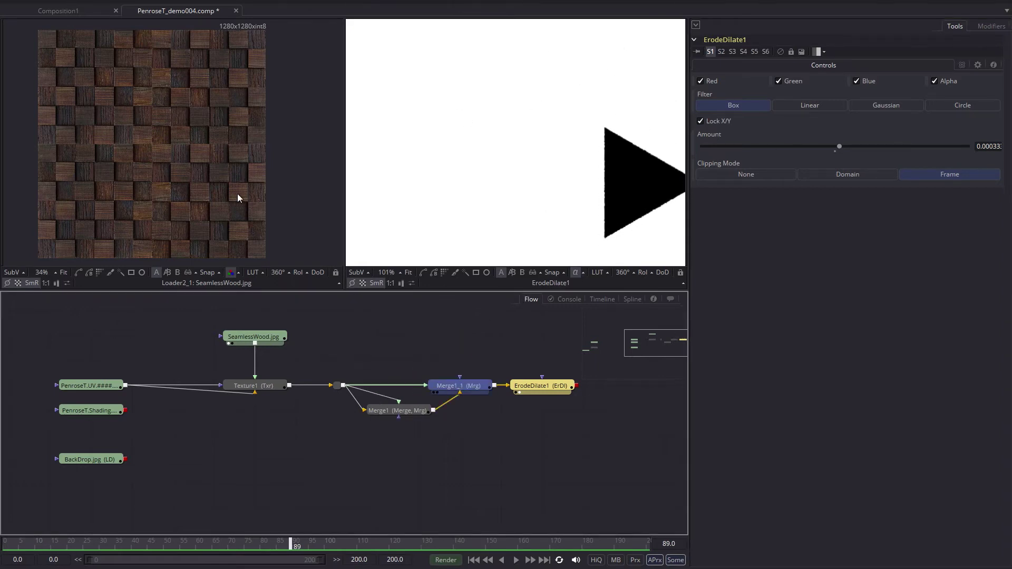
{"action": "left_click", "coordinate": [231, 272]}
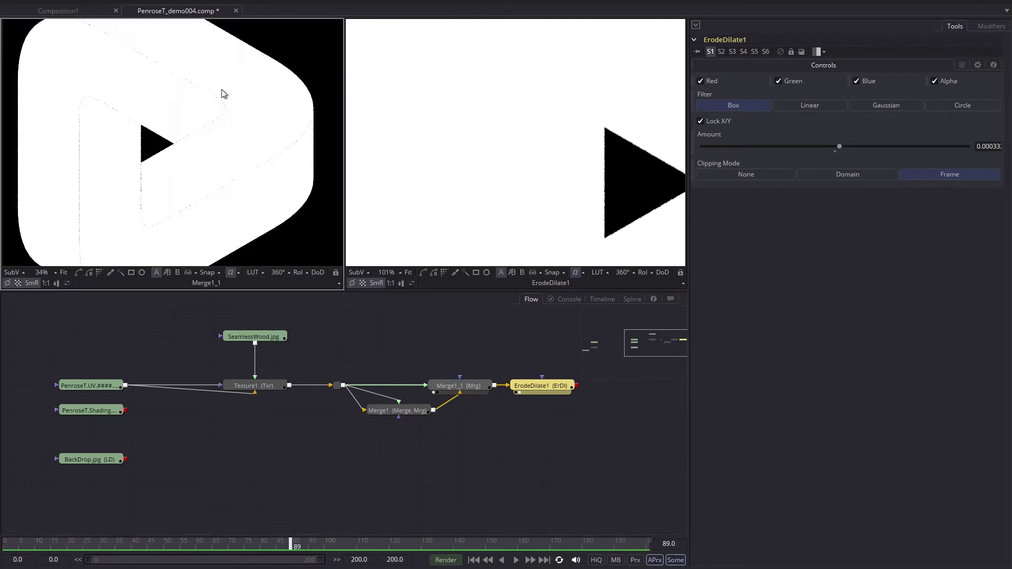
{"action": "scroll", "coordinate": [227, 158], "scroll_direction": "up", "scroll_amount": 4}
{"action": "scroll", "coordinate": [227, 155], "scroll_direction": "down", "scroll_amount": 2}
{"action": "left_click_drag", "start_coordinate": [566, 120], "coordinate": [445, 90]}
Step: Switch both viewers back to colour and compare the wood texture detail before and after the dilation
{"action": "left_click", "coordinate": [576, 273]}
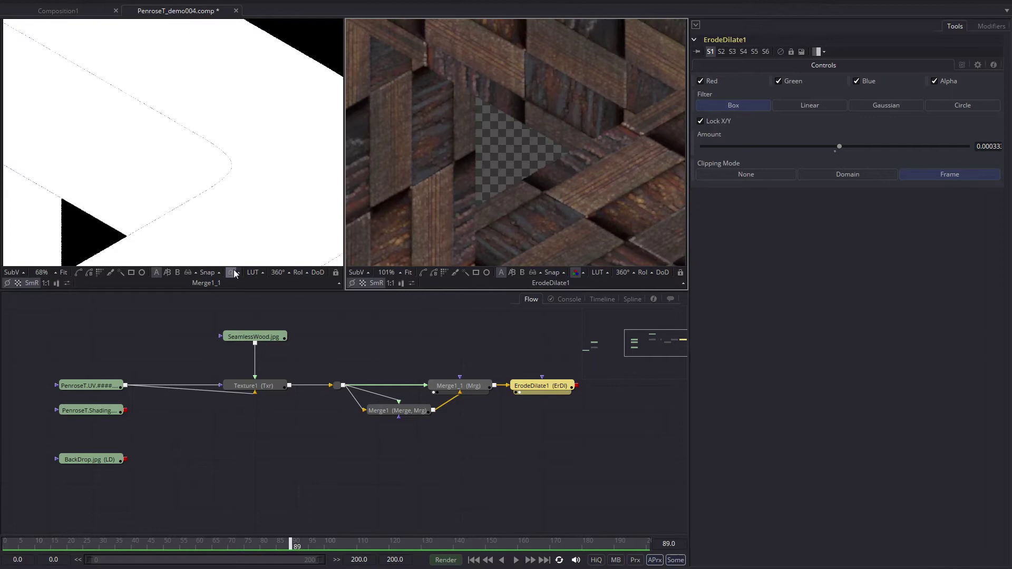
{"action": "left_click", "coordinate": [232, 272]}
{"action": "left_click_drag", "start_coordinate": [293, 163], "coordinate": [243, 120]}
{"action": "scroll", "coordinate": [522, 156], "scroll_direction": "down", "scroll_amount": 3}
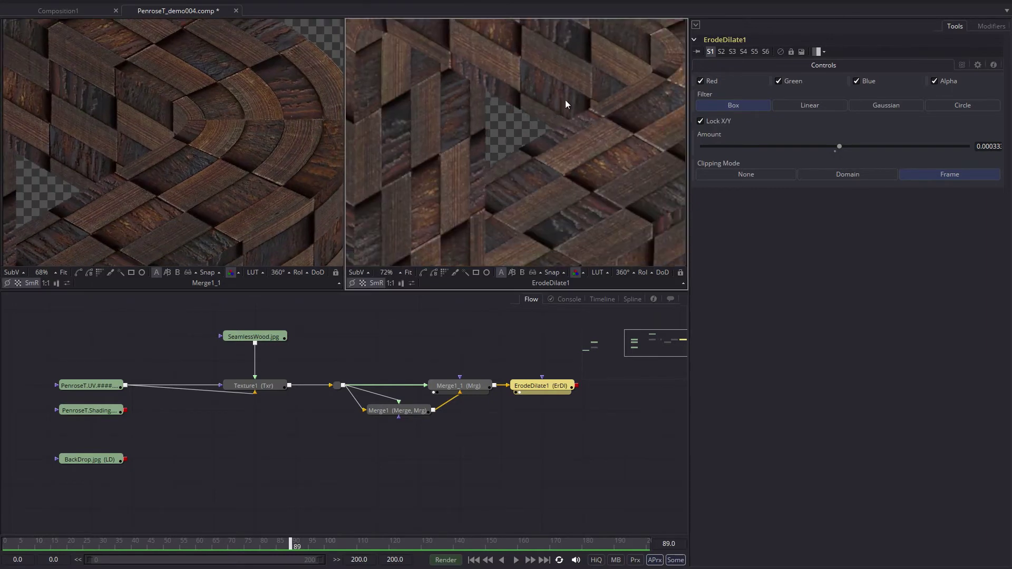
{"action": "scroll", "coordinate": [635, 160], "scroll_direction": "up", "scroll_amount": 5}
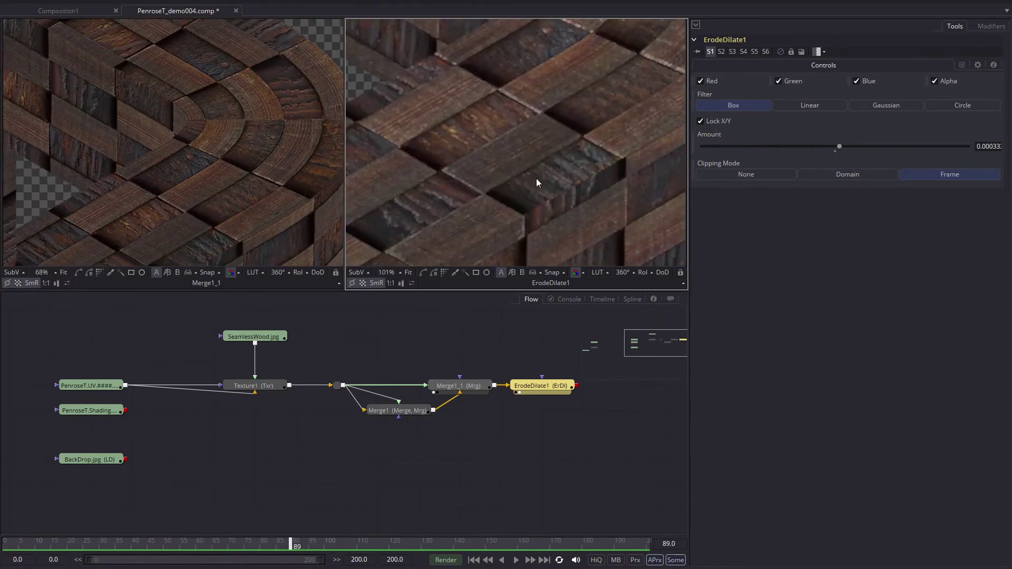
{"action": "scroll", "coordinate": [621, 126], "scroll_direction": "down", "scroll_amount": 6}
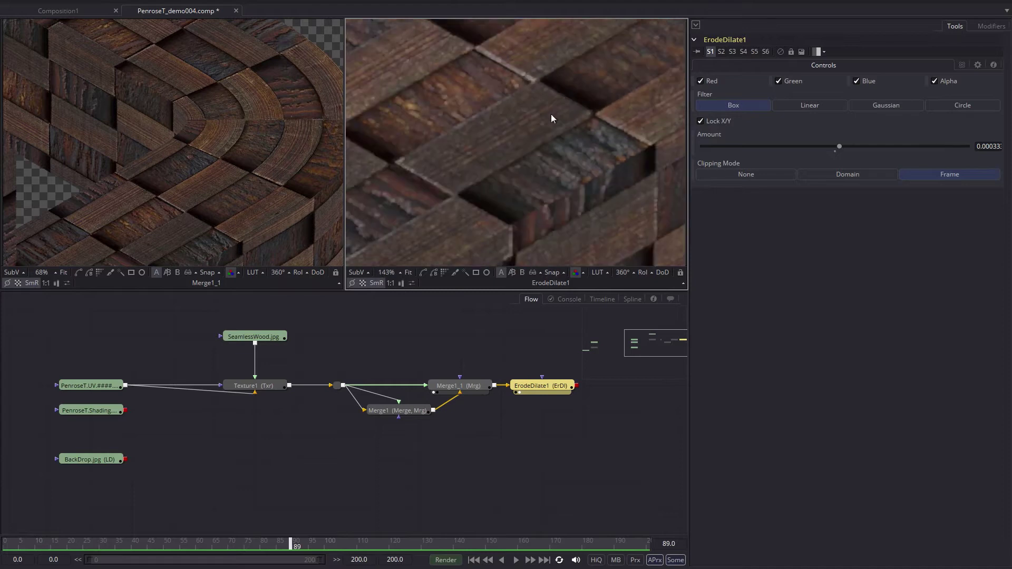
Step: Add a Merge node with ErodeDilate1 as background and Merge1_1 as foreground, and show it in the second viewer
{"action": "left_click_drag", "start_coordinate": [587, 427], "coordinate": [453, 434]}
{"action": "right_click", "coordinate": [454, 439]}
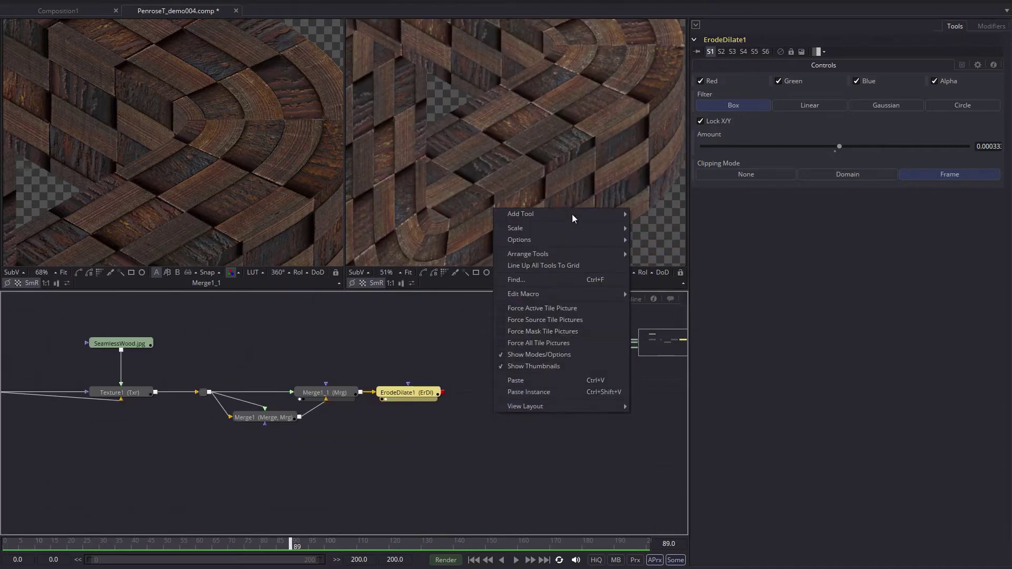
{"action": "mouse_move", "coordinate": [579, 208]}
{"action": "mouse_move", "coordinate": [658, 263]}
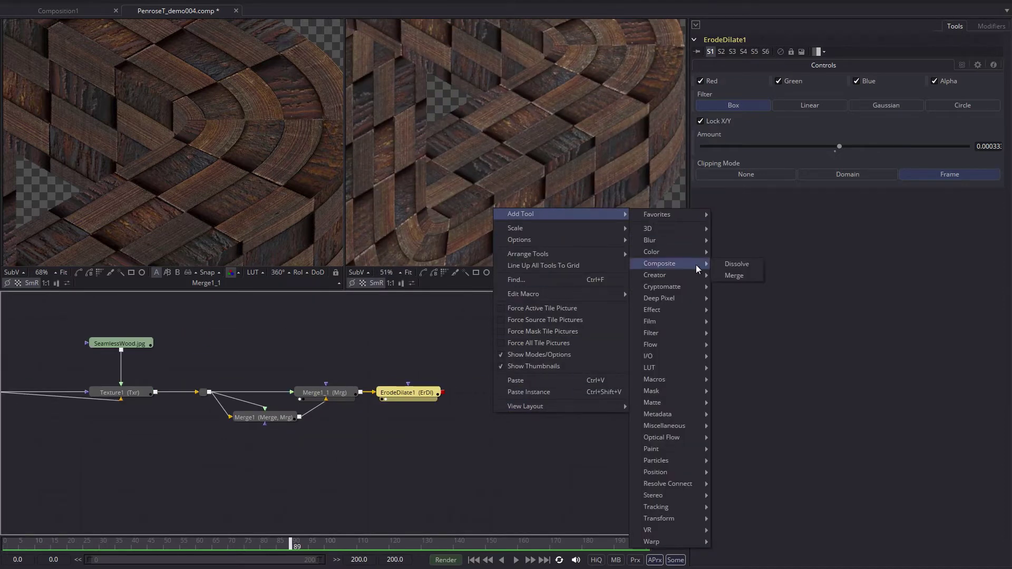
{"action": "left_click", "coordinate": [735, 275]}
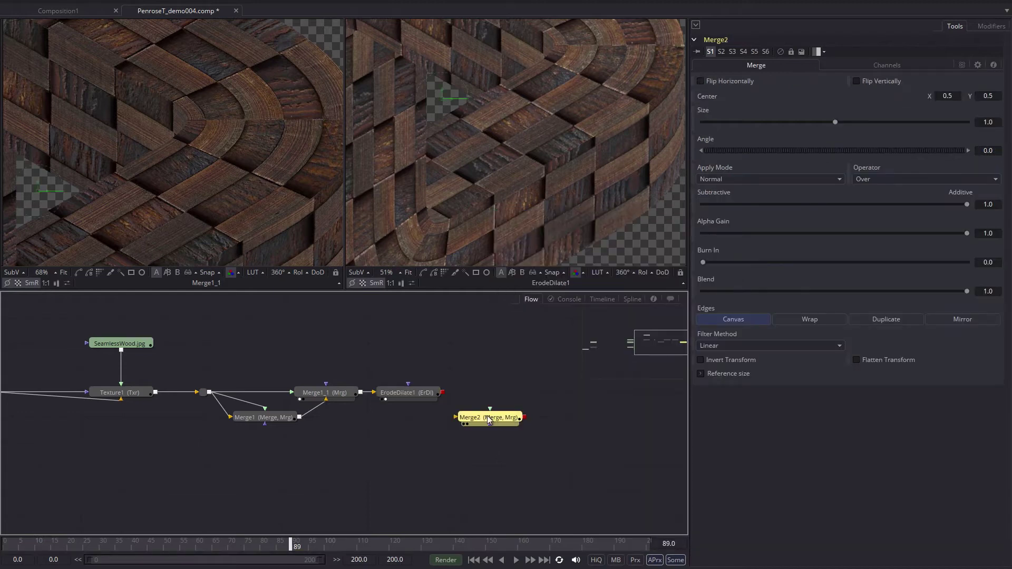
{"action": "left_click_drag", "start_coordinate": [489, 417], "coordinate": [529, 393]}
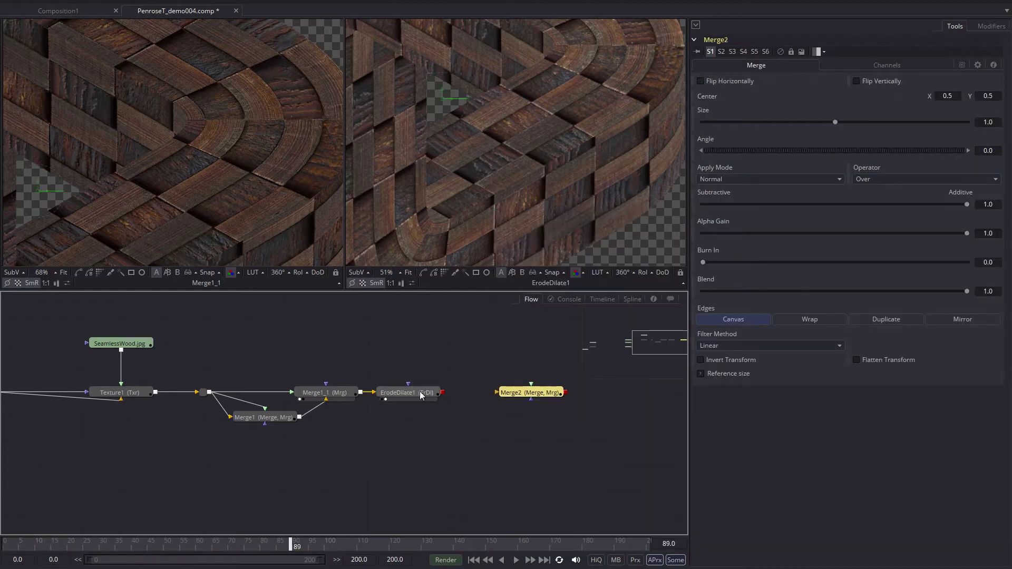
{"action": "left_click_drag", "start_coordinate": [406, 392], "coordinate": [461, 398]}
{"action": "left_click_drag", "start_coordinate": [361, 392], "coordinate": [488, 395]}
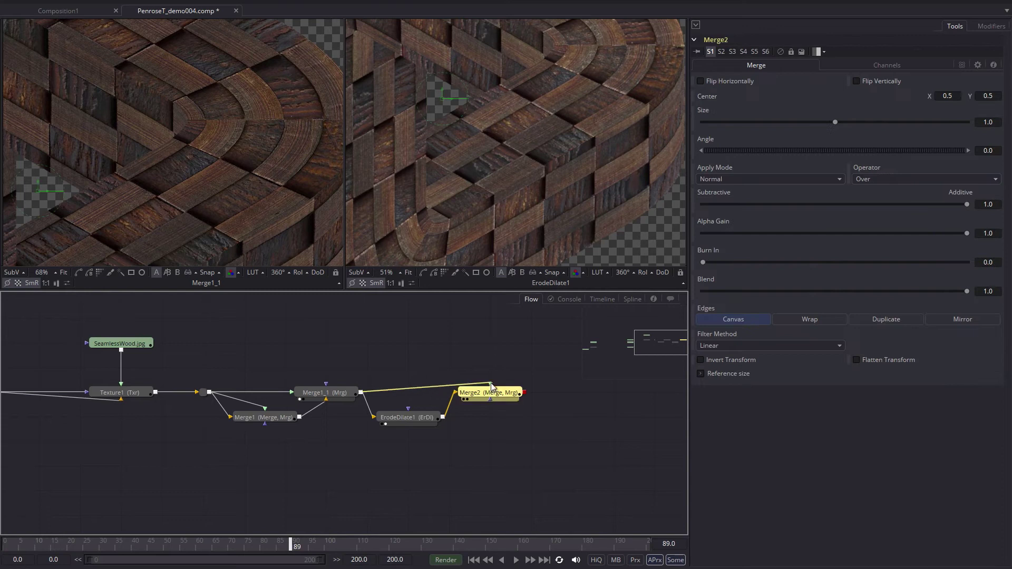
{"action": "key", "text": "2"}
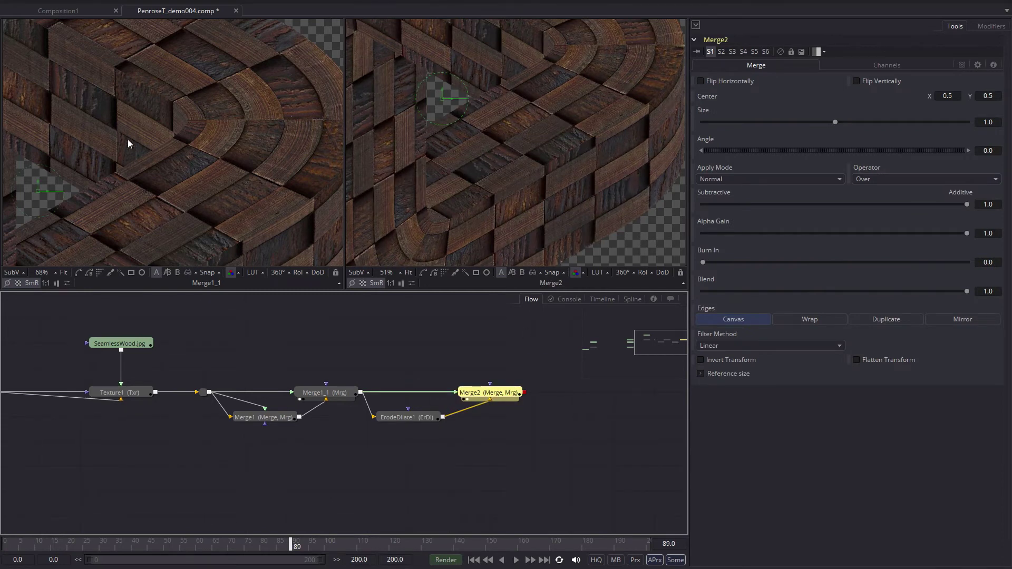
Step: Compare the alpha channels of Merge1_1 and Merge2, then return both viewers to colour and inspect the whole triangle
{"action": "left_click", "coordinate": [576, 272]}
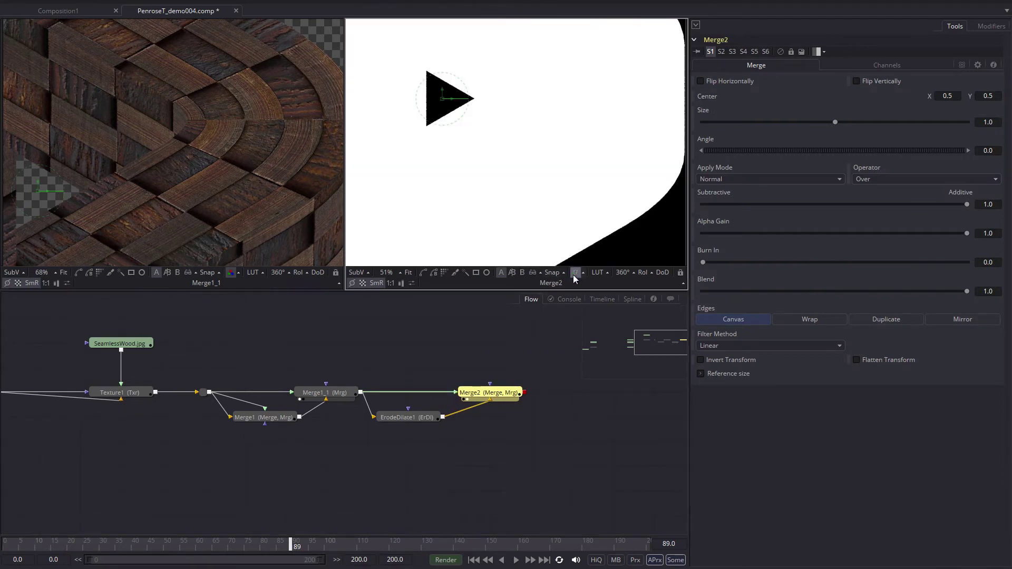
{"action": "left_click", "coordinate": [231, 272]}
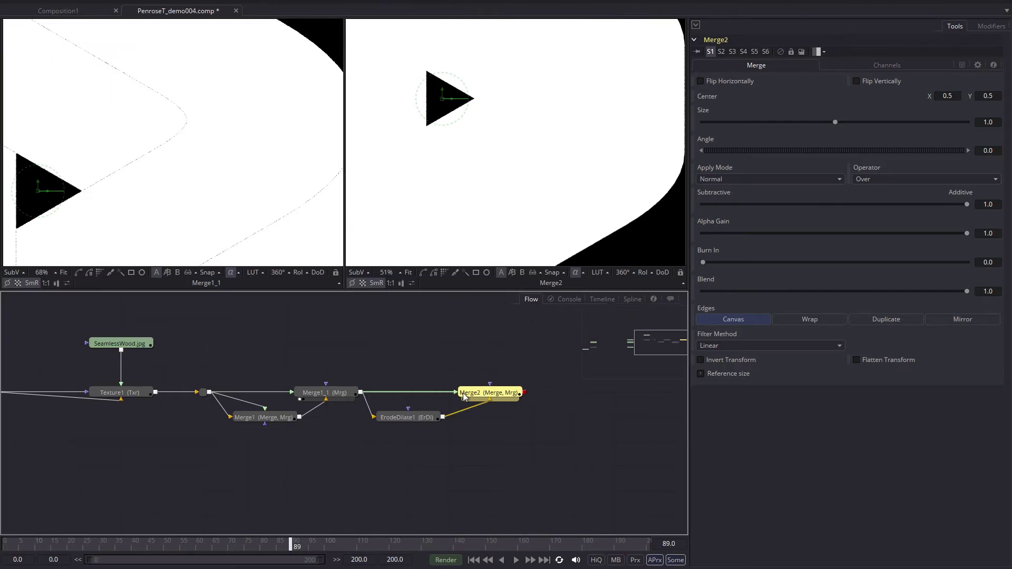
{"action": "left_click", "coordinate": [503, 343]}
{"action": "left_click", "coordinate": [574, 272]}
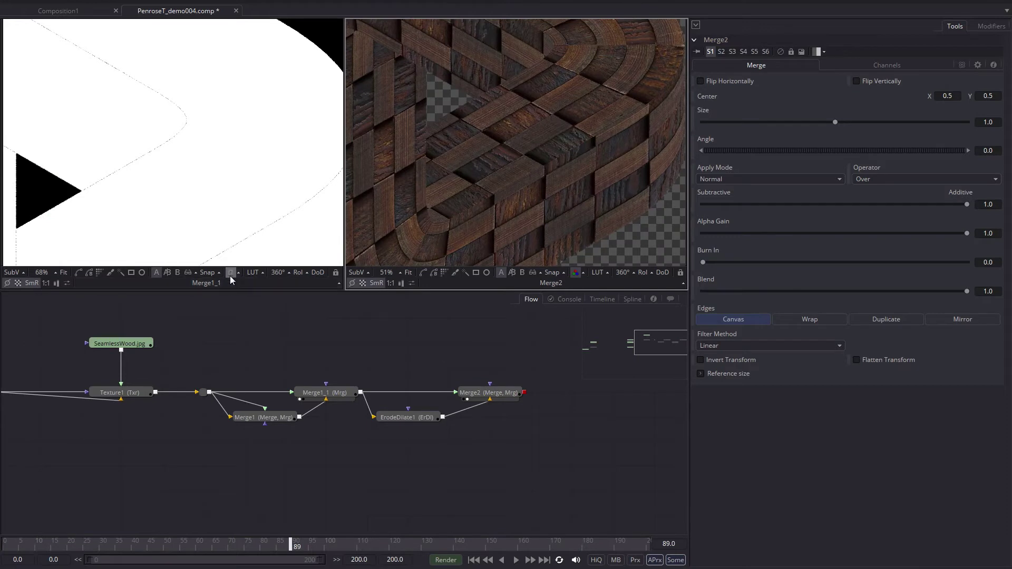
{"action": "left_click", "coordinate": [230, 272]}
{"action": "scroll", "coordinate": [222, 138], "scroll_direction": "down", "scroll_amount": 3}
{"action": "scroll", "coordinate": [504, 125], "scroll_direction": "down", "scroll_amount": 2}
{"action": "left_click_drag", "start_coordinate": [551, 96], "coordinate": [576, 136]}
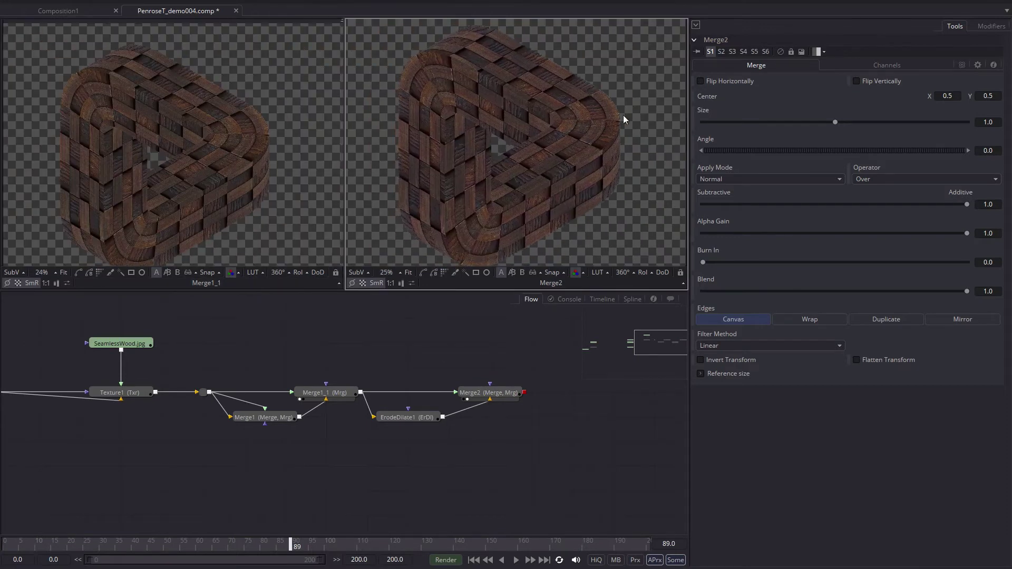
Step: Add a Scale node from the Transform tools and connect it after Merge2
{"action": "left_click_drag", "start_coordinate": [548, 339], "coordinate": [317, 356]}
{"action": "right_click", "coordinate": [336, 339]}
{"action": "mouse_move", "coordinate": [380, 348]}
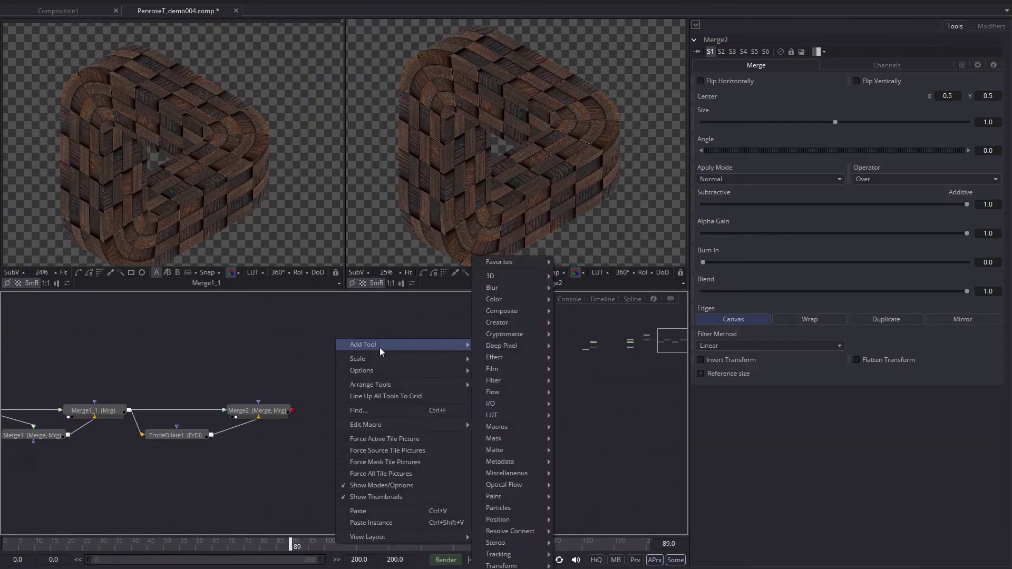
{"action": "mouse_move", "coordinate": [501, 565]}
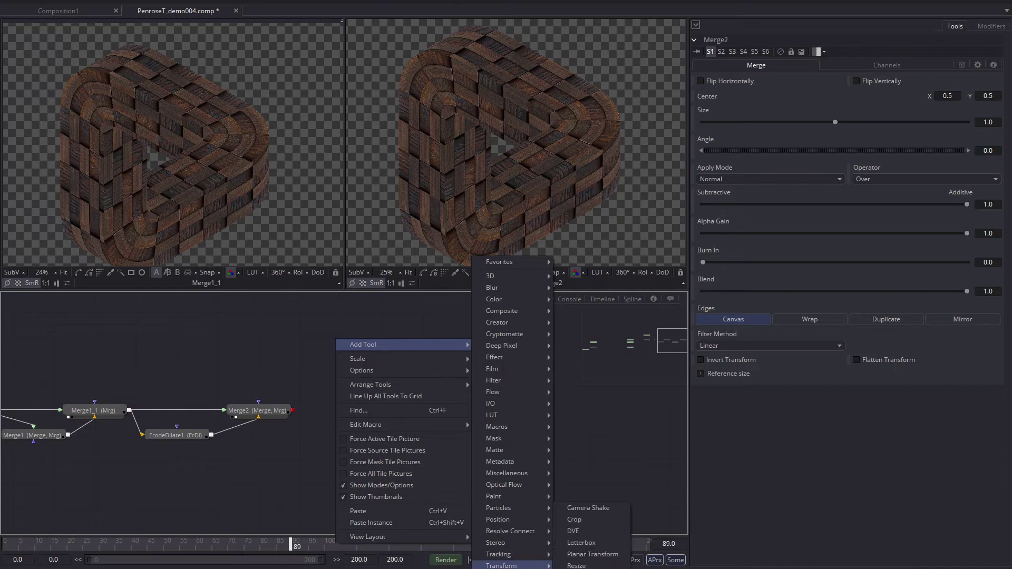
{"action": "left_click", "coordinate": [580, 564]}
{"action": "left_click_drag", "start_coordinate": [324, 338], "coordinate": [343, 413]}
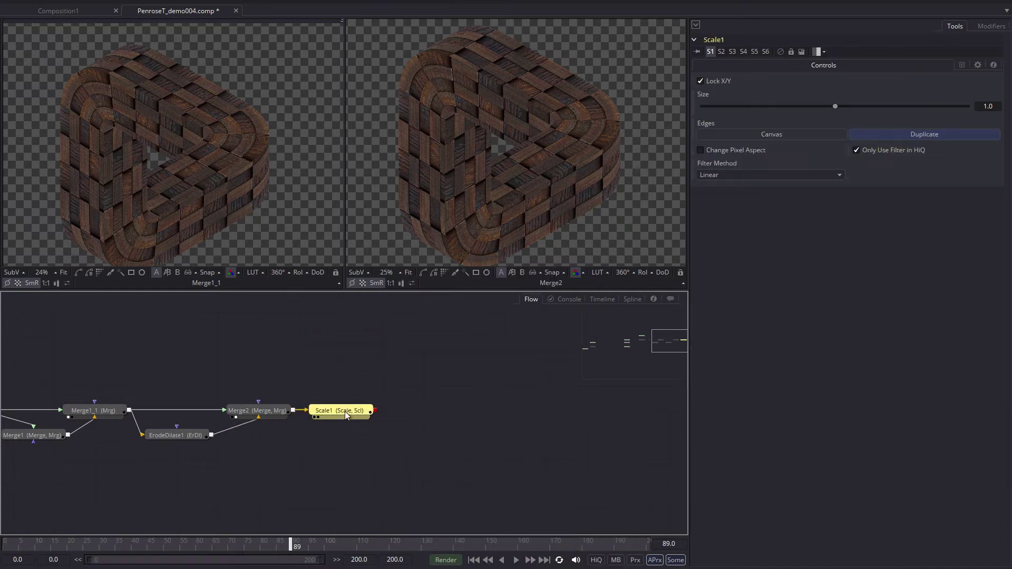
Step: Set the Scale node's Size to 0.3333 and show it in the second viewer
{"action": "left_click", "coordinate": [976, 107]}
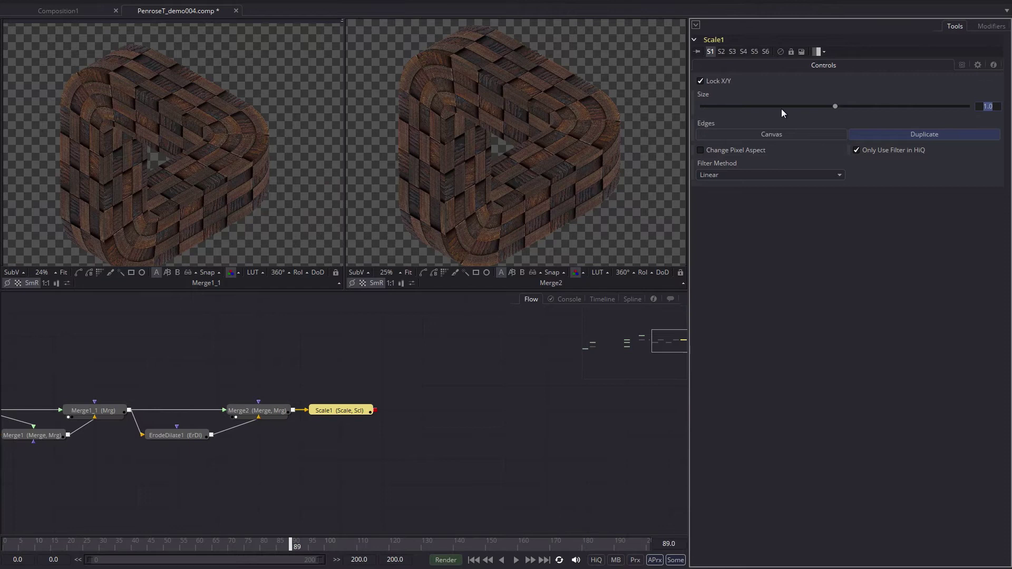
{"action": "key", "text": "Return"}
{"action": "left_click_drag", "start_coordinate": [332, 409], "coordinate": [564, 138]}
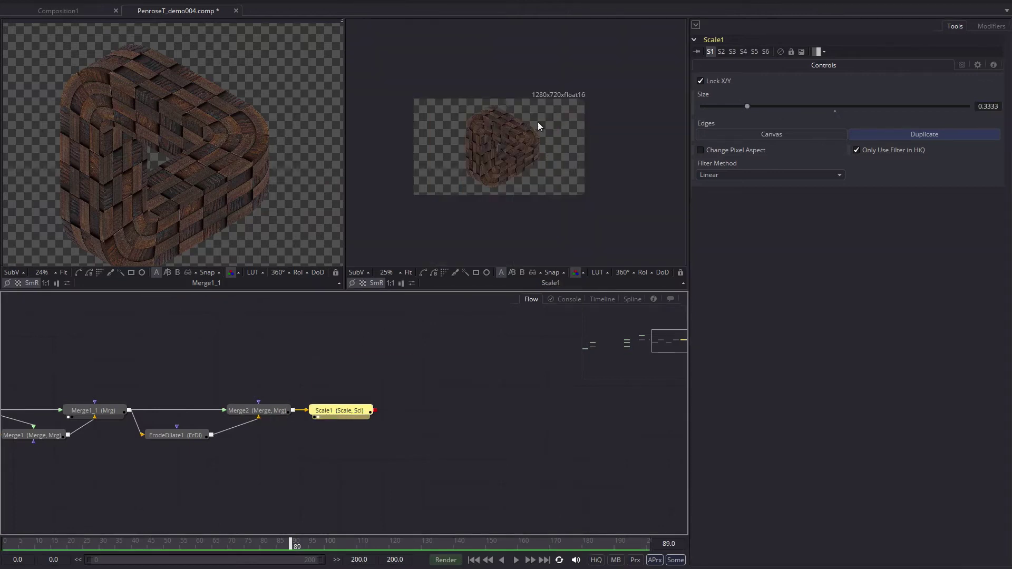
{"action": "scroll", "coordinate": [538, 121], "scroll_direction": "up", "scroll_amount": 5}
{"action": "scroll", "coordinate": [588, 113], "scroll_direction": "down", "scroll_amount": 3}
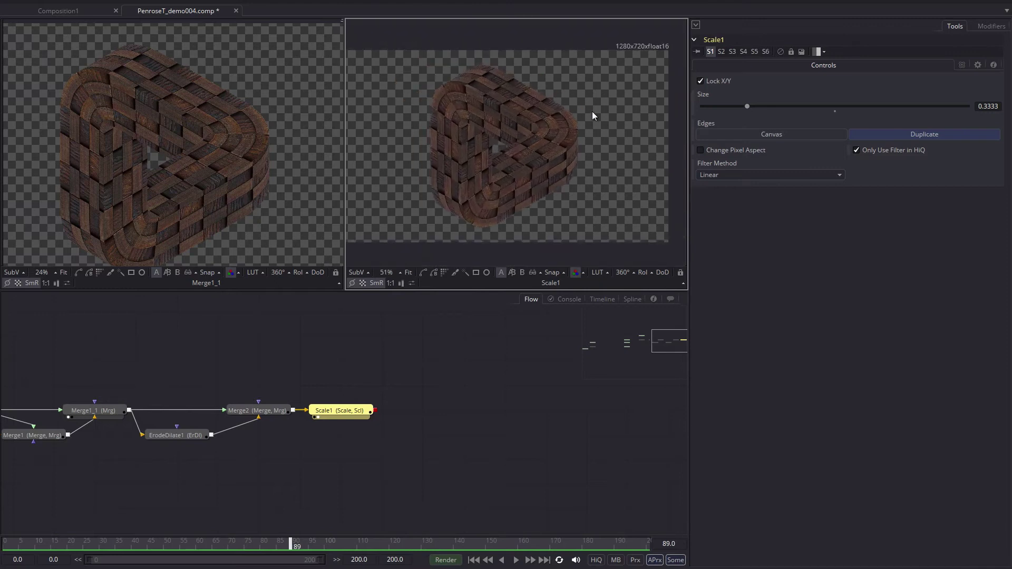
Step: Show the PenroseT.Shading loader in the first viewer and compare it with the scaled wood triangle
{"action": "left_click_drag", "start_coordinate": [151, 333], "coordinate": [389, 288]}
{"action": "left_click_drag", "start_coordinate": [190, 339], "coordinate": [429, 338]}
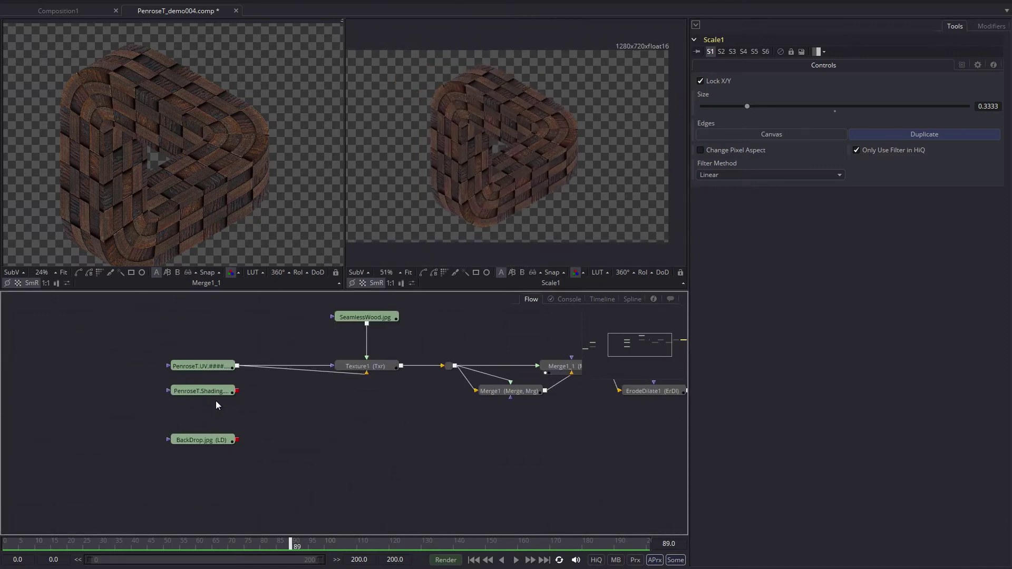
{"action": "mouse_move", "coordinate": [215, 391]}
{"action": "left_mouse_down"}
{"action": "mouse_move", "coordinate": [222, 341]}
{"action": "mouse_move", "coordinate": [285, 201]}
{"action": "left_mouse_up"}
{"action": "scroll", "coordinate": [218, 117], "scroll_direction": "up", "scroll_amount": 3}
{"action": "left_click_drag", "start_coordinate": [218, 117], "coordinate": [241, 93]}
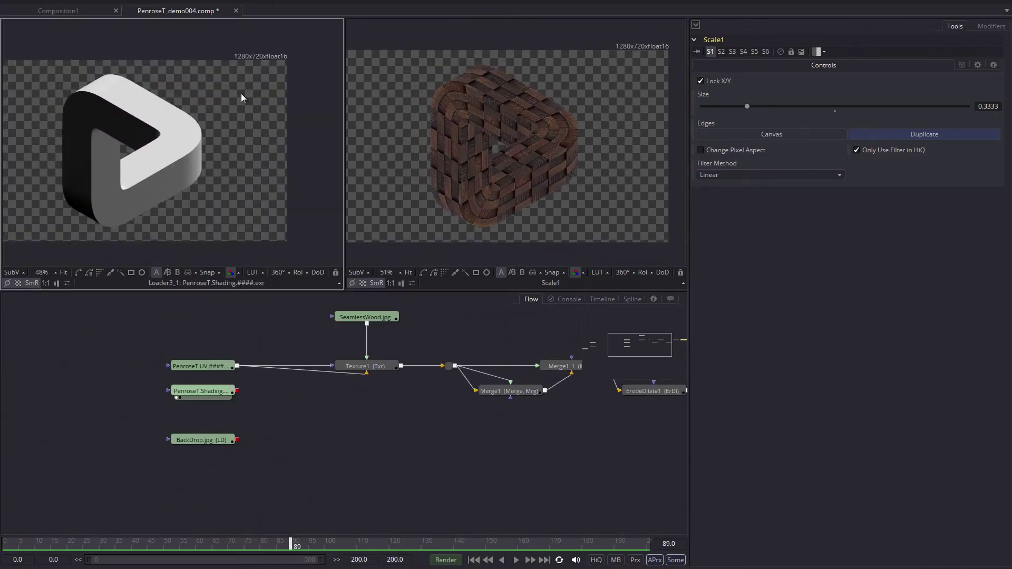
{"action": "scroll", "coordinate": [316, 68], "scroll_direction": "down", "scroll_amount": 1}
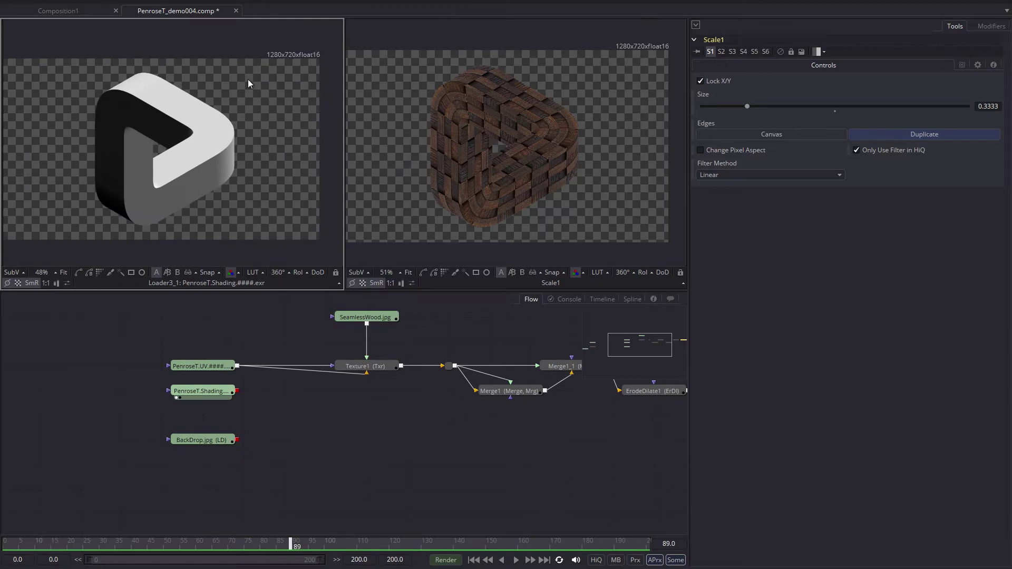
Step: Move the PenroseT.Shading loader to the end of the node chain, beyond and above the Scale node
{"action": "scroll", "coordinate": [163, 411], "scroll_direction": "right", "scroll_amount": 3}
{"action": "left_click", "coordinate": [63, 386]}
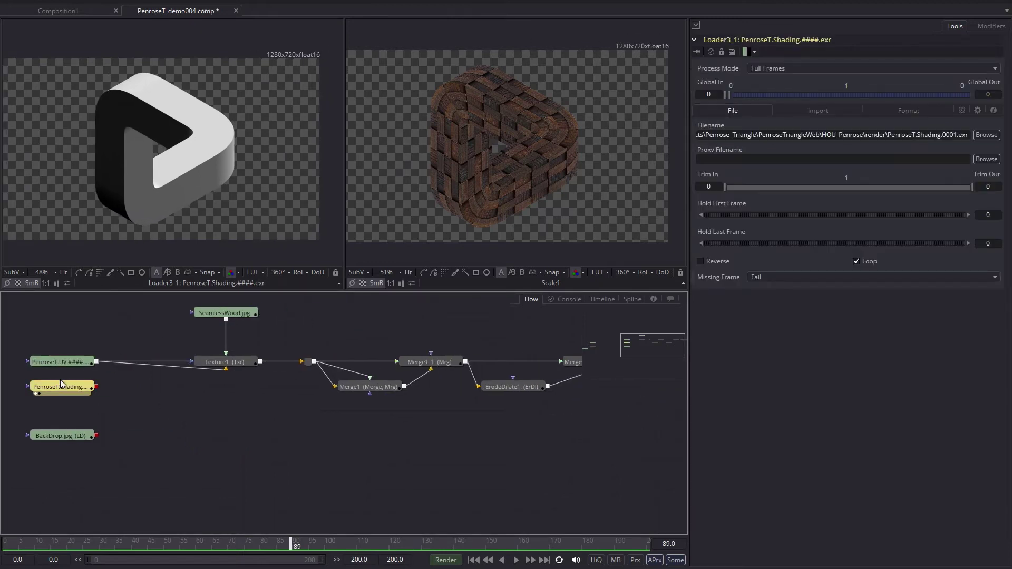
{"action": "mouse_move", "coordinate": [62, 383]}
{"action": "left_mouse_down"}
{"action": "mouse_move", "coordinate": [469, 314]}
{"action": "mouse_move", "coordinate": [175, 370]}
{"action": "mouse_move", "coordinate": [400, 327]}
{"action": "mouse_move", "coordinate": [501, 364]}
{"action": "left_mouse_up"}
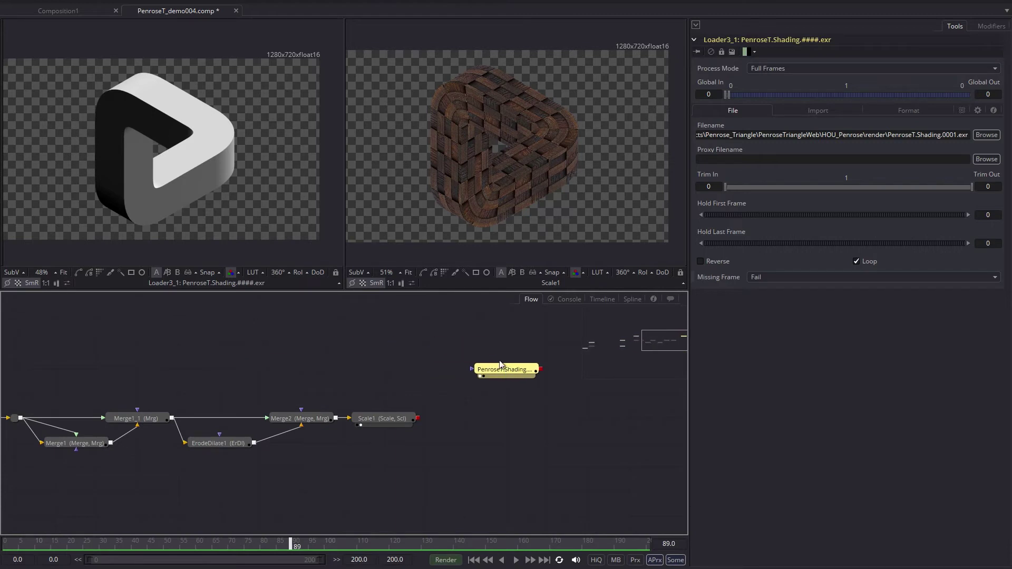
Step: Add a Merge node below the shading loader with Scale1 as background and the shading pass as foreground
{"action": "right_click", "coordinate": [477, 422]}
{"action": "mouse_move", "coordinate": [569, 223]}
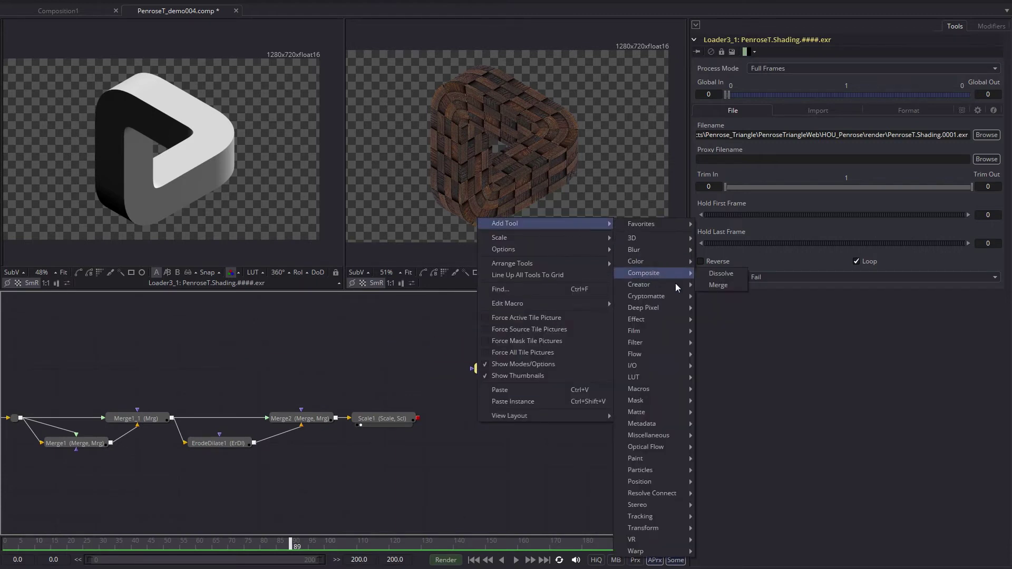
{"action": "left_click", "coordinate": [718, 285]}
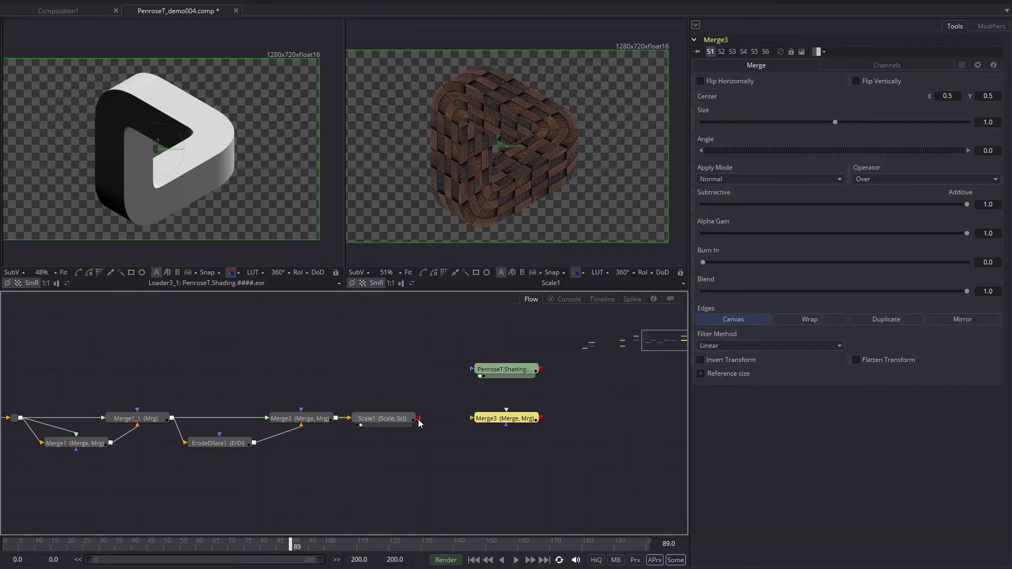
{"action": "left_click_drag", "start_coordinate": [418, 418], "coordinate": [476, 419]}
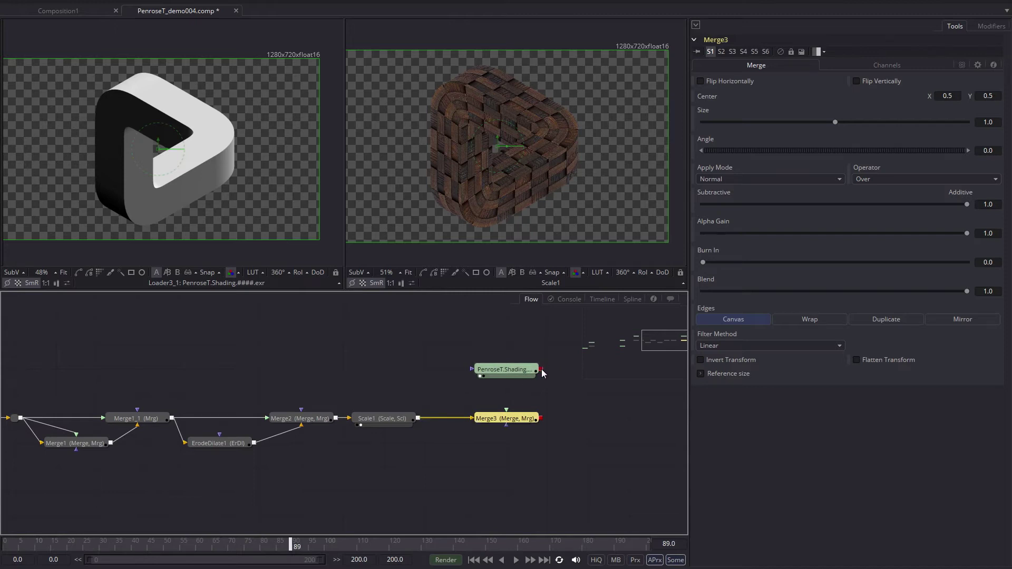
{"action": "left_click_drag", "start_coordinate": [541, 369], "coordinate": [507, 415]}
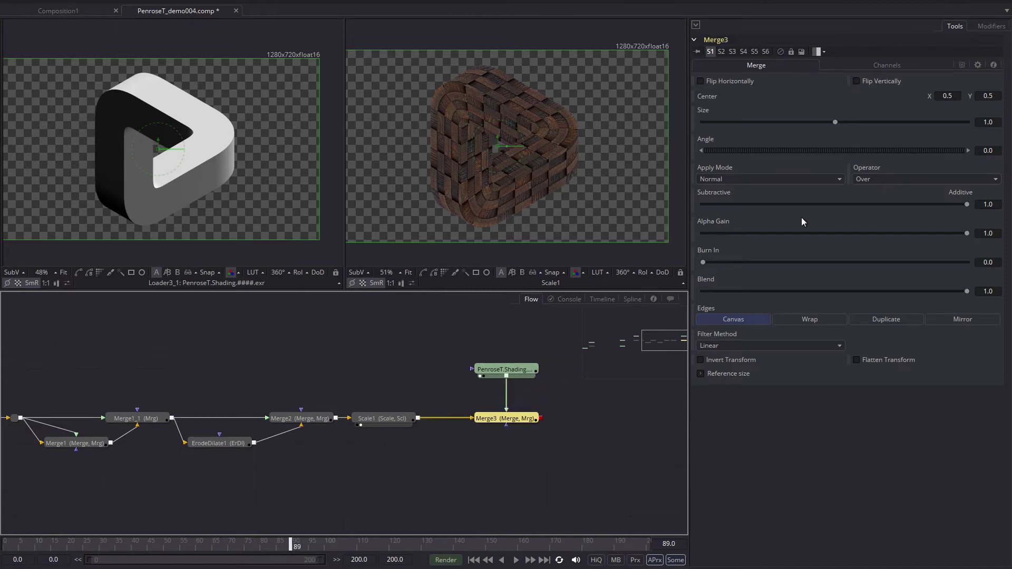
Step: Set the shading Merge's Apply Mode to Multiply and show it in the second viewer
{"action": "left_click", "coordinate": [757, 179]}
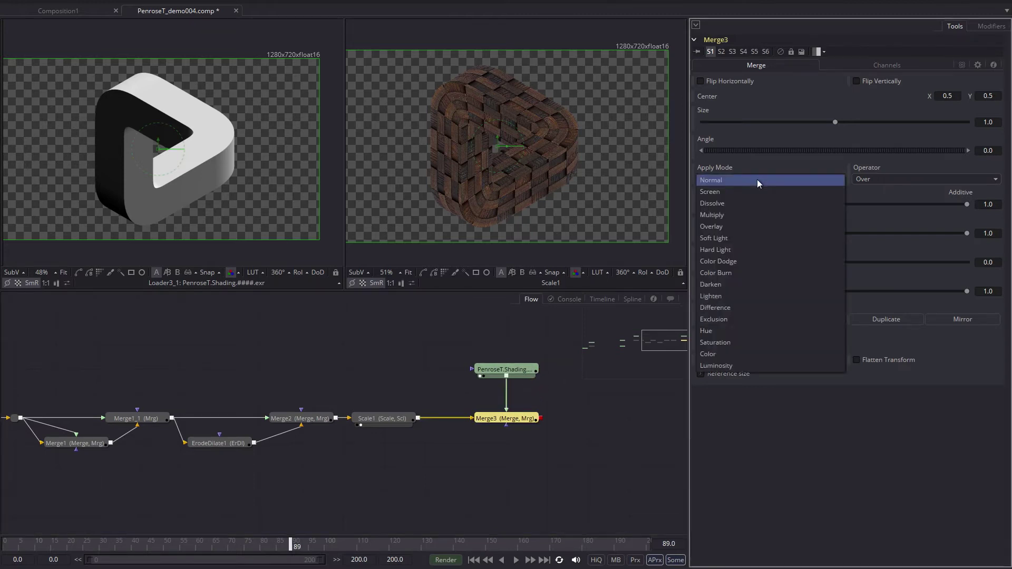
{"action": "left_click", "coordinate": [730, 215]}
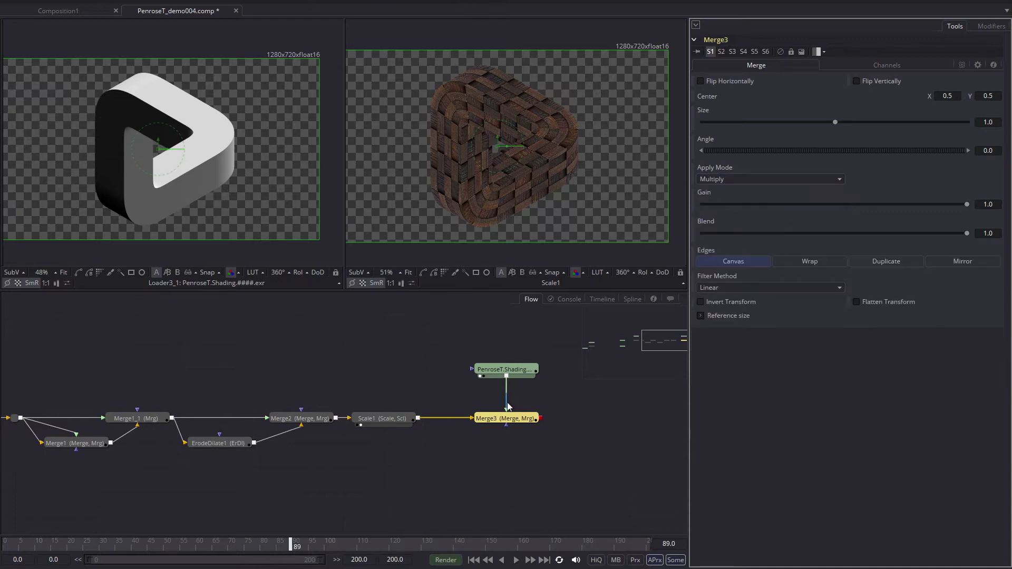
{"action": "key", "text": "2"}
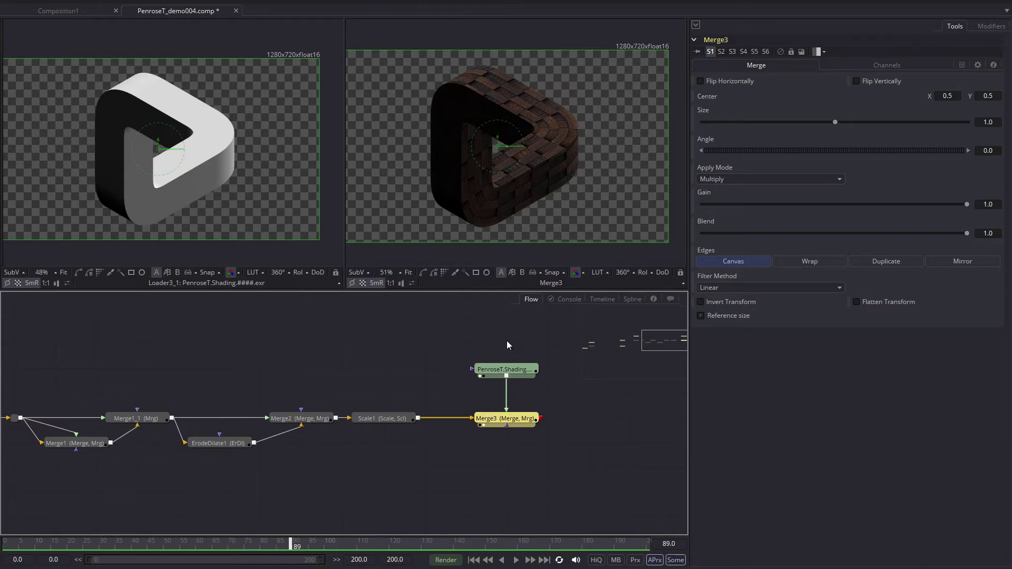
Step: Move the shading loader farther above Merge3 and insert a Color Corrector node between them
{"action": "mouse_move", "coordinate": [531, 372]}
{"action": "left_mouse_down"}
{"action": "mouse_move", "coordinate": [531, 323]}
{"action": "mouse_move", "coordinate": [467, 369]}
{"action": "left_mouse_up"}
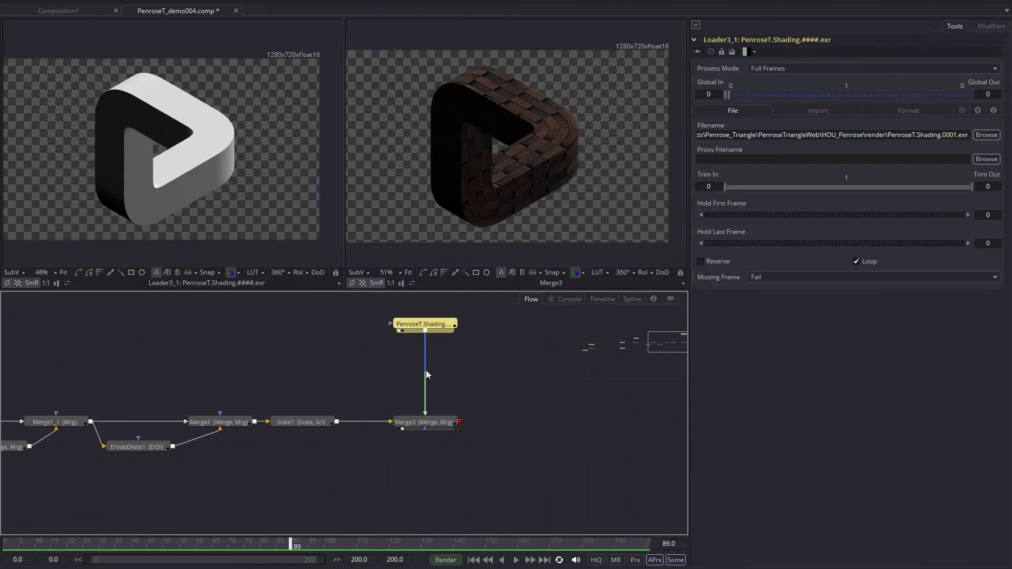
{"action": "right_click", "coordinate": [426, 370]}
{"action": "mouse_move", "coordinate": [474, 377]}
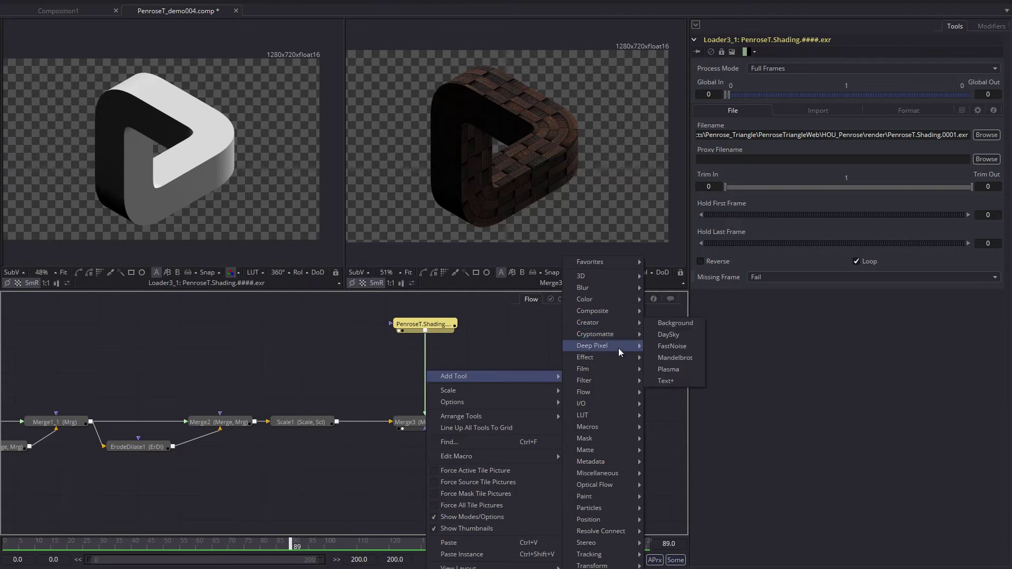
{"action": "mouse_move", "coordinate": [619, 299]}
{"action": "left_click", "coordinate": [697, 333]}
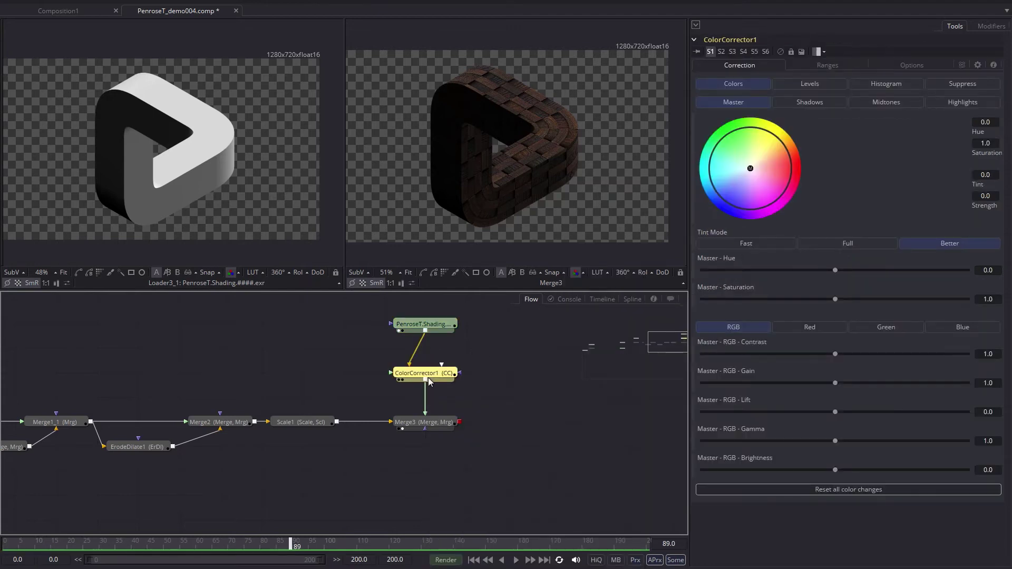
Step: Set the Color Corrector's master RGB Brightness to 1.0, Lift to about 0.12 and Contrast to about 2.16
{"action": "left_click_drag", "start_coordinate": [836, 470], "coordinate": [967, 467]}
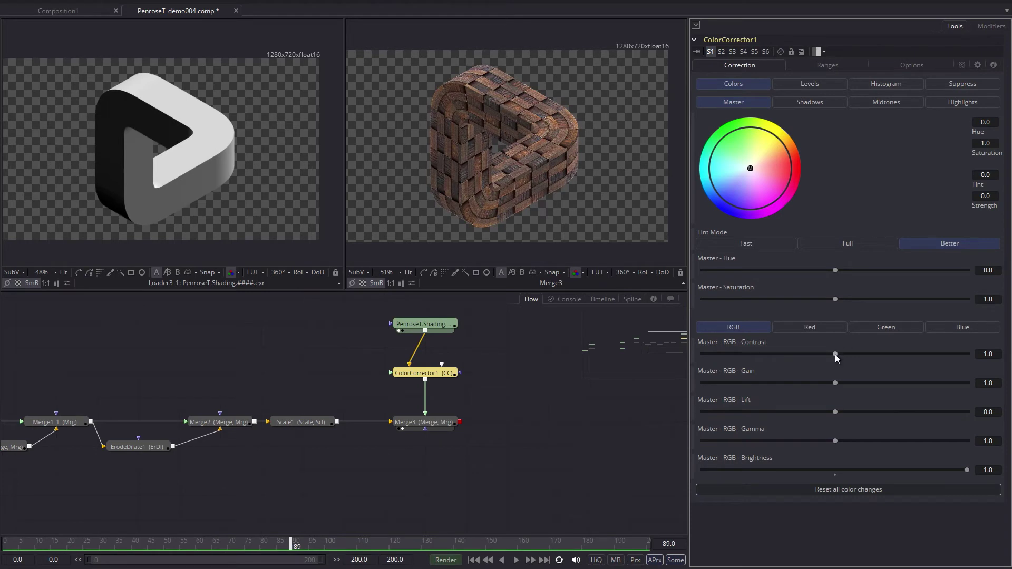
{"action": "left_click_drag", "start_coordinate": [835, 354], "coordinate": [892, 350]}
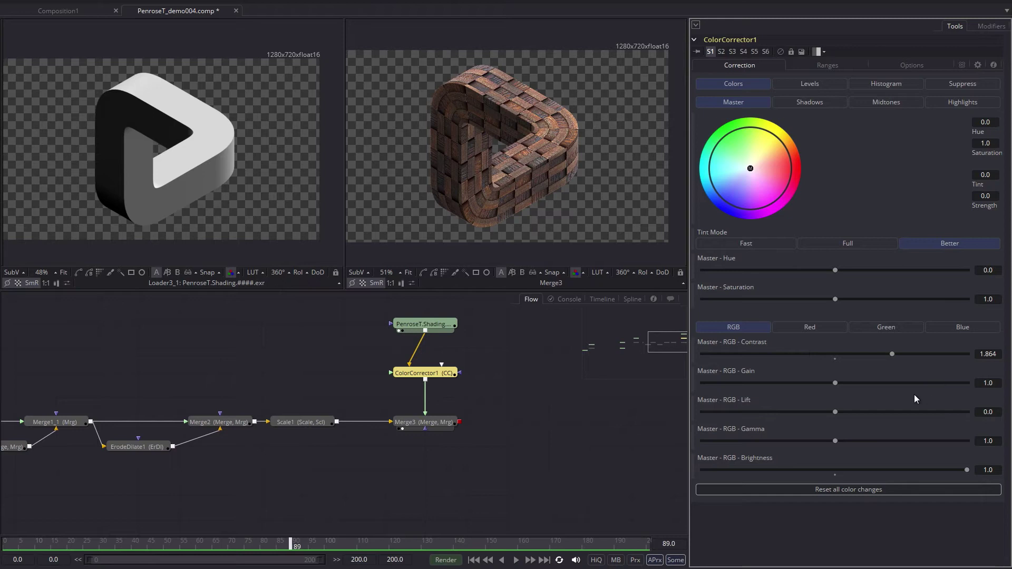
{"action": "left_click_drag", "start_coordinate": [836, 413], "coordinate": [852, 412]}
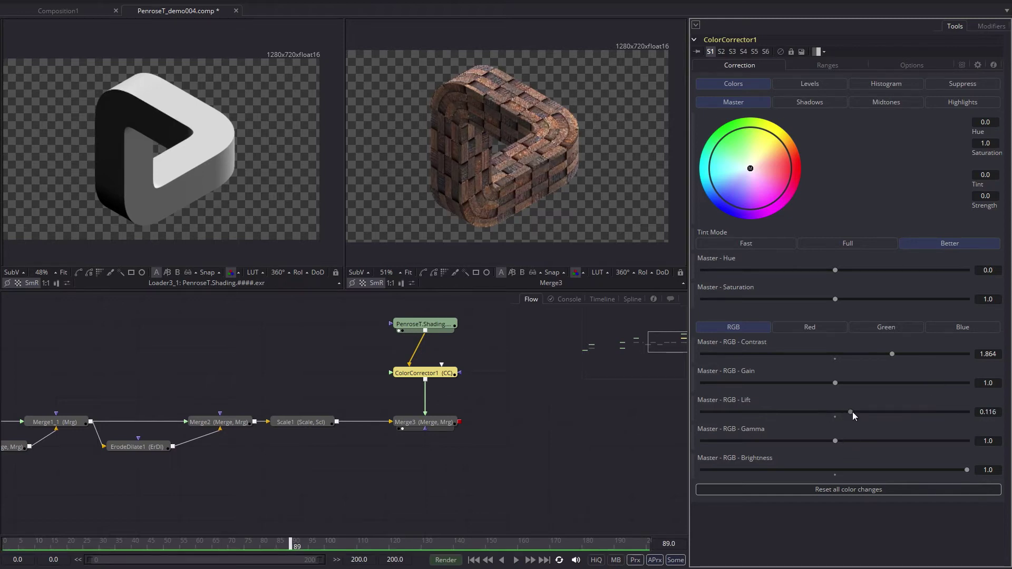
{"action": "left_click_drag", "start_coordinate": [893, 354], "coordinate": [913, 353]}
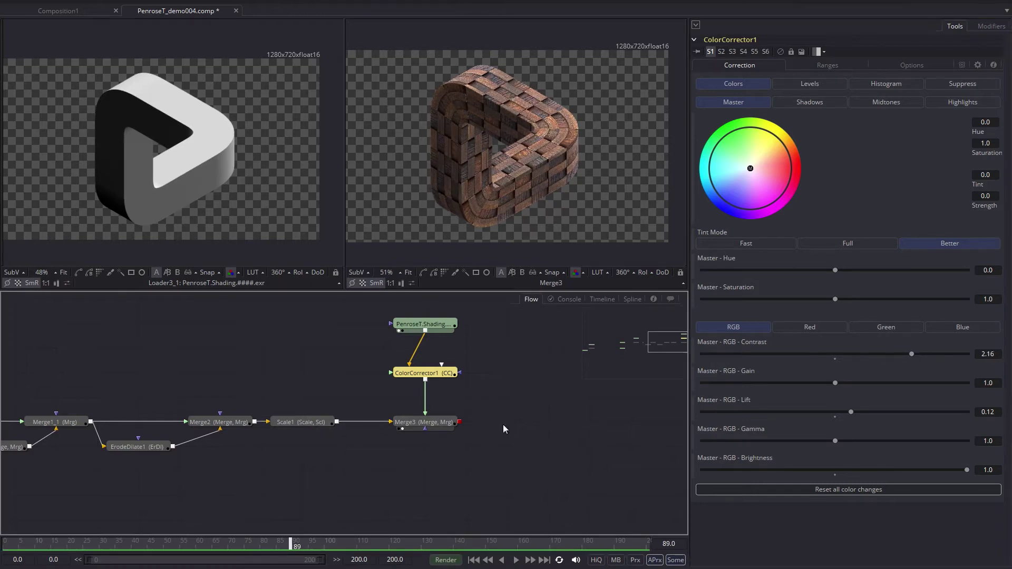
Step: Compare Scale1's unshaded output with Merge3's shaded output in the second viewer, leaving Merge3 displayed
{"action": "left_click_drag", "start_coordinate": [304, 427], "coordinate": [492, 199]}
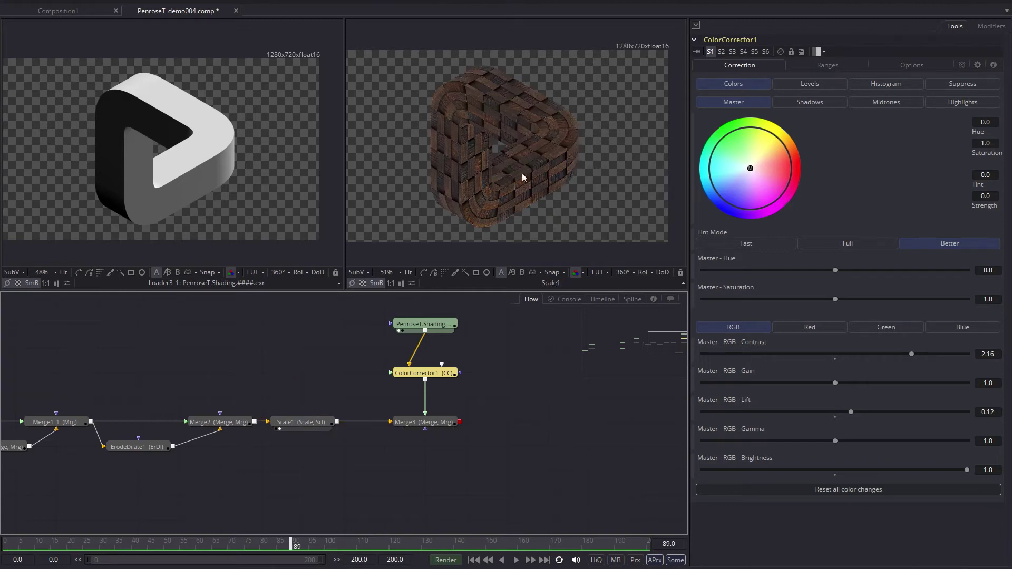
{"action": "left_click_drag", "start_coordinate": [431, 423], "coordinate": [513, 350]}
{"action": "left_click", "coordinate": [409, 375]}
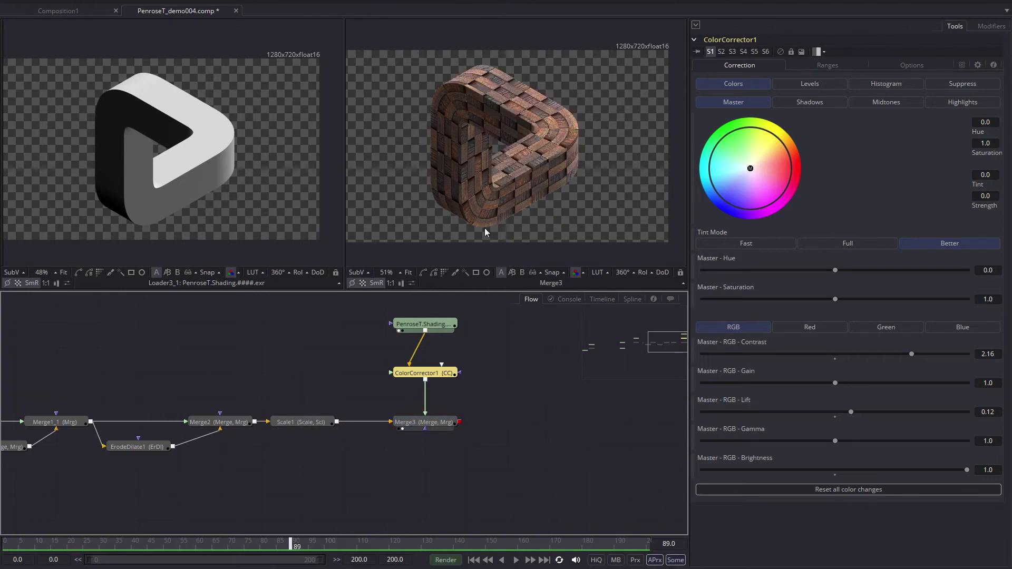
{"action": "left_click_drag", "start_coordinate": [334, 470], "coordinate": [430, 418]}
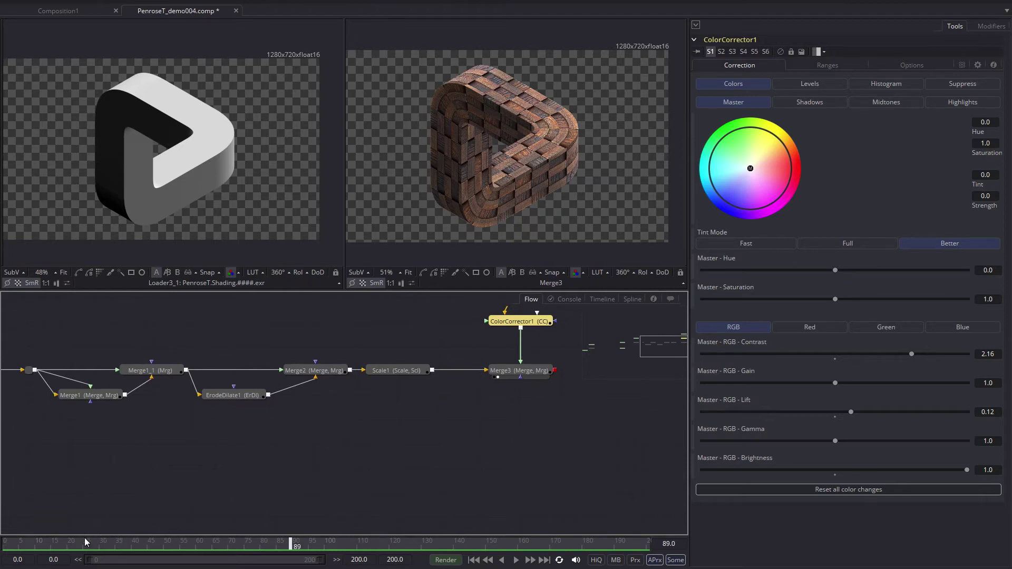
Step: Go to frame 0 and examine the wood texture's tiling on Merge3's shaded triangle close up
{"action": "left_click_drag", "start_coordinate": [85, 542], "coordinate": [3, 550]}
{"action": "left_click_drag", "start_coordinate": [175, 491], "coordinate": [233, 488]}
{"action": "left_click_drag", "start_coordinate": [588, 157], "coordinate": [587, 162]}
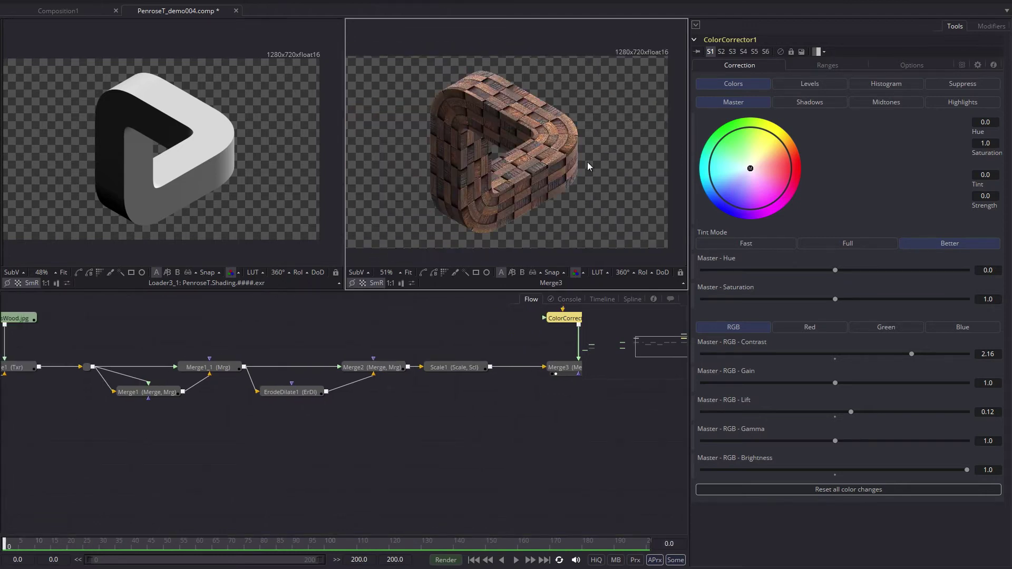
{"action": "scroll", "coordinate": [504, 121], "scroll_direction": "up", "scroll_amount": 5}
{"action": "left_click_drag", "start_coordinate": [571, 78], "coordinate": [478, 109]}
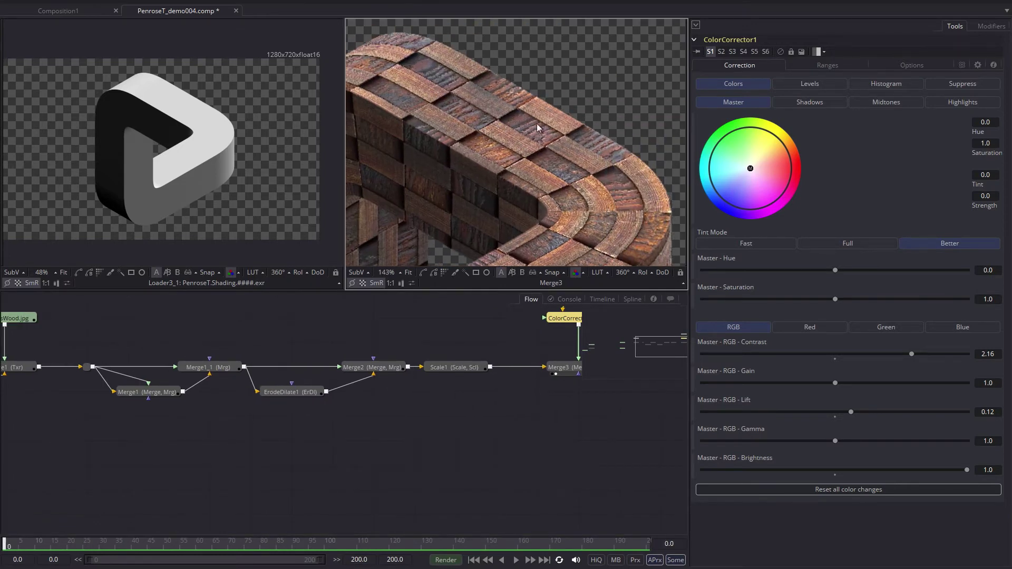
{"action": "left_click_drag", "start_coordinate": [577, 222], "coordinate": [574, 174]}
{"action": "scroll", "coordinate": [564, 131], "scroll_direction": "down", "scroll_amount": 4}
{"action": "left_click_drag", "start_coordinate": [527, 49], "coordinate": [511, 113]}
{"action": "scroll", "coordinate": [508, 110], "scroll_direction": "up", "scroll_amount": 2}
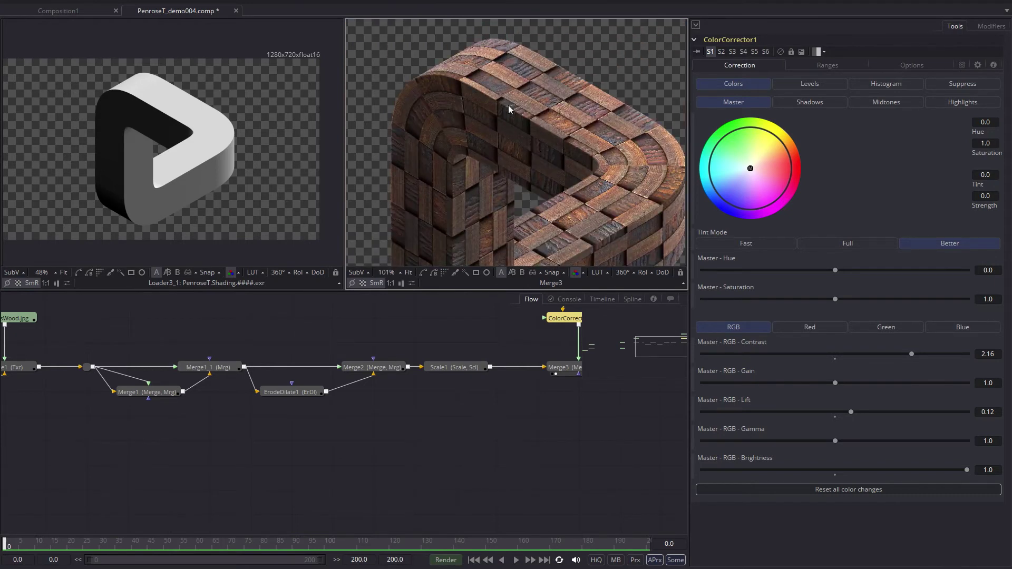
{"action": "left_click_drag", "start_coordinate": [575, 187], "coordinate": [555, 149]}
Step: Select the Texture1 node, try a U Scale of 1.8 and undo that change
{"action": "left_click_drag", "start_coordinate": [293, 471], "coordinate": [542, 458]}
{"action": "left_click", "coordinate": [258, 358]}
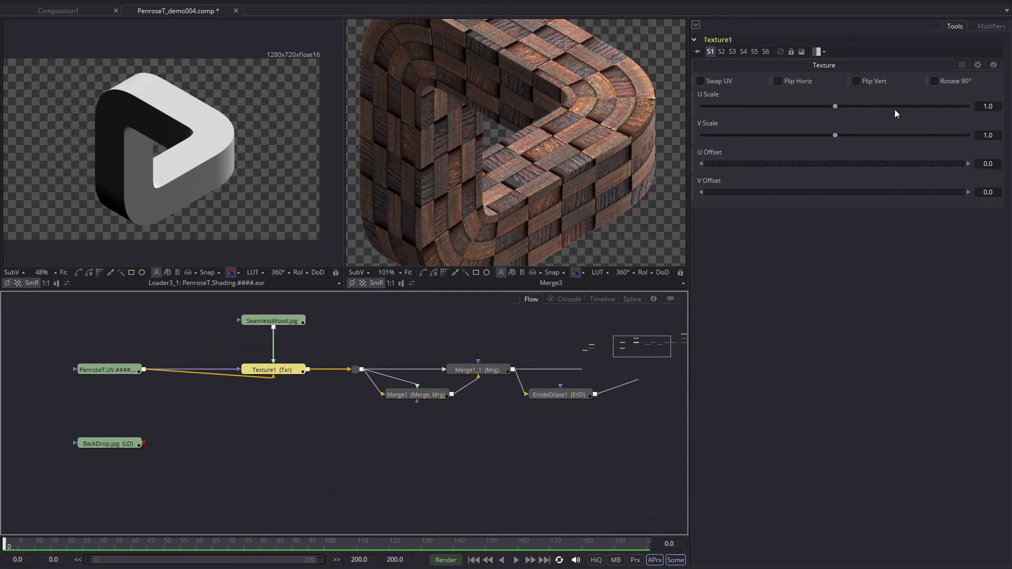
{"action": "left_click_drag", "start_coordinate": [835, 104], "coordinate": [862, 113]}
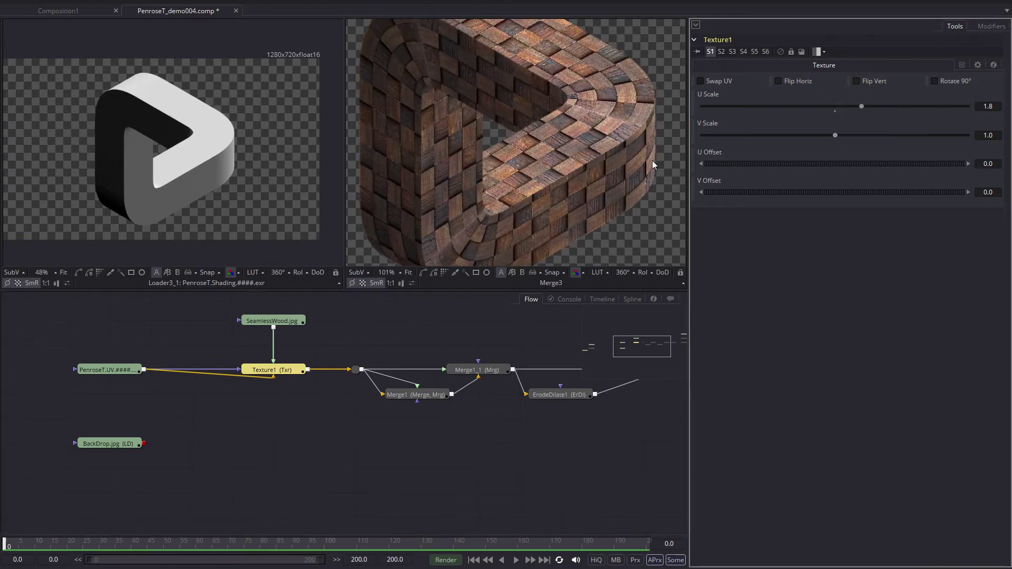
{"action": "key", "text": "ctrl+z"}
Step: Show Texture1 and then Merge1_1 in the second viewer, framing the whole merged triangle
{"action": "key", "text": "2"}
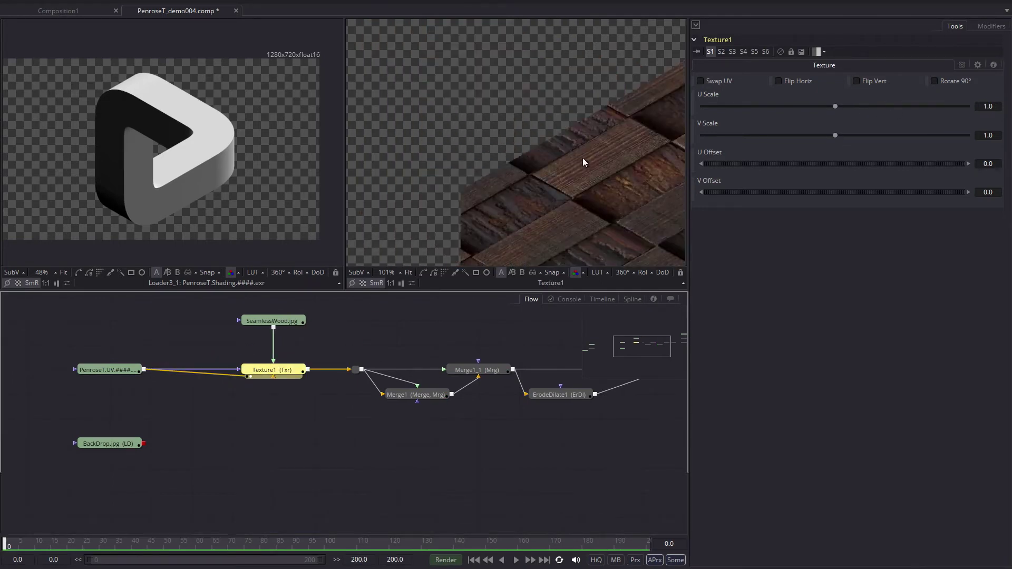
{"action": "left_click_drag", "start_coordinate": [523, 400], "coordinate": [468, 409]}
{"action": "left_click_drag", "start_coordinate": [433, 380], "coordinate": [558, 163]}
{"action": "scroll", "coordinate": [558, 167], "scroll_direction": "down", "scroll_amount": 6}
{"action": "scroll", "coordinate": [534, 172], "scroll_direction": "up", "scroll_amount": 2}
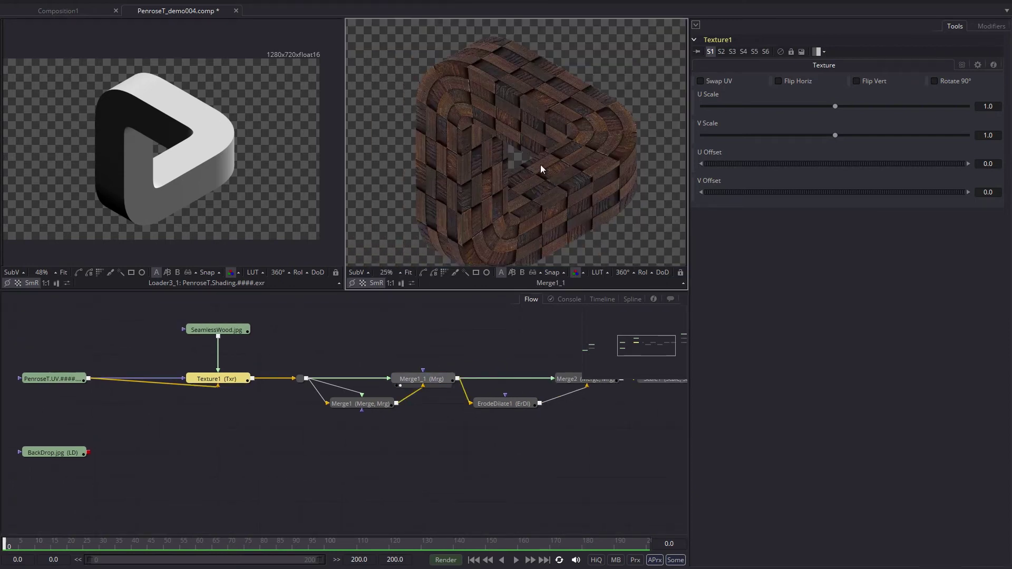
Step: Set Texture1's V Scale to about 0.653, keeping the U Scale at 1.0
{"action": "left_click_drag", "start_coordinate": [833, 107], "coordinate": [785, 142]}
{"action": "left_click", "coordinate": [835, 110]}
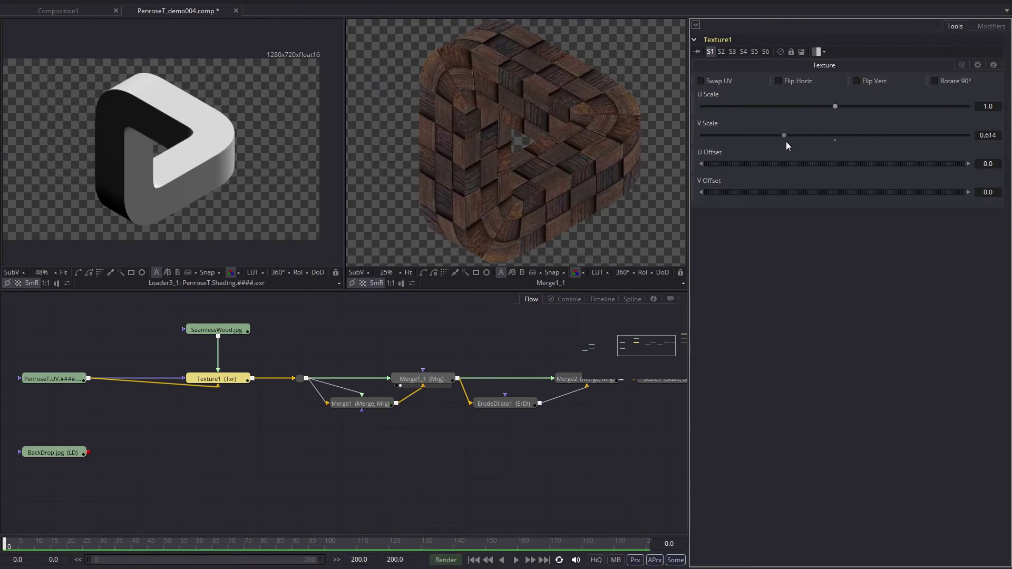
{"action": "scroll", "coordinate": [608, 124], "scroll_direction": "up", "scroll_amount": 2}
{"action": "scroll", "coordinate": [609, 124], "scroll_direction": "up", "scroll_amount": 2}
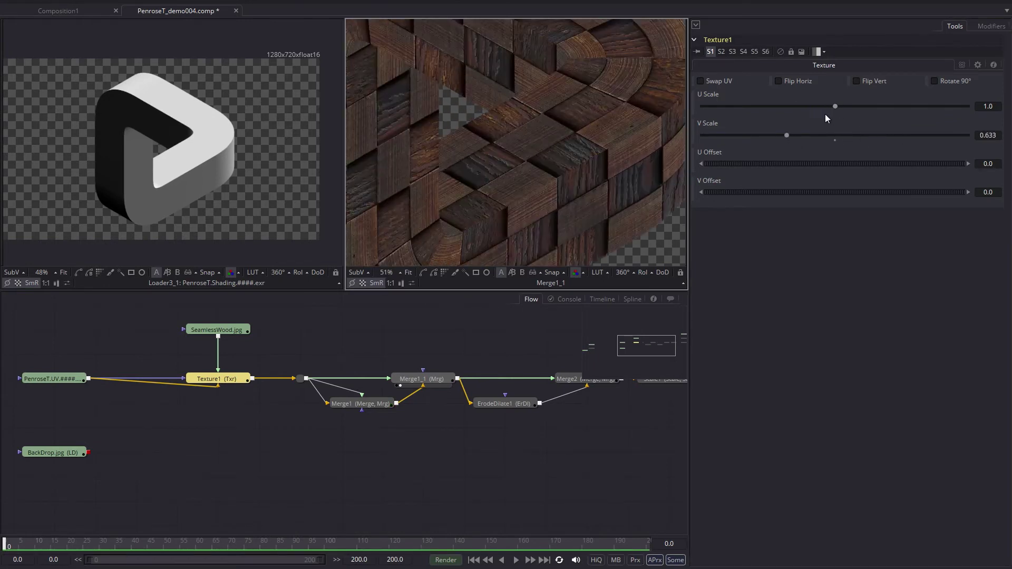
{"action": "mouse_move", "coordinate": [786, 135]}
{"action": "left_mouse_down"}
{"action": "mouse_move", "coordinate": [798, 134]}
{"action": "mouse_move", "coordinate": [788, 136]}
{"action": "left_mouse_up"}
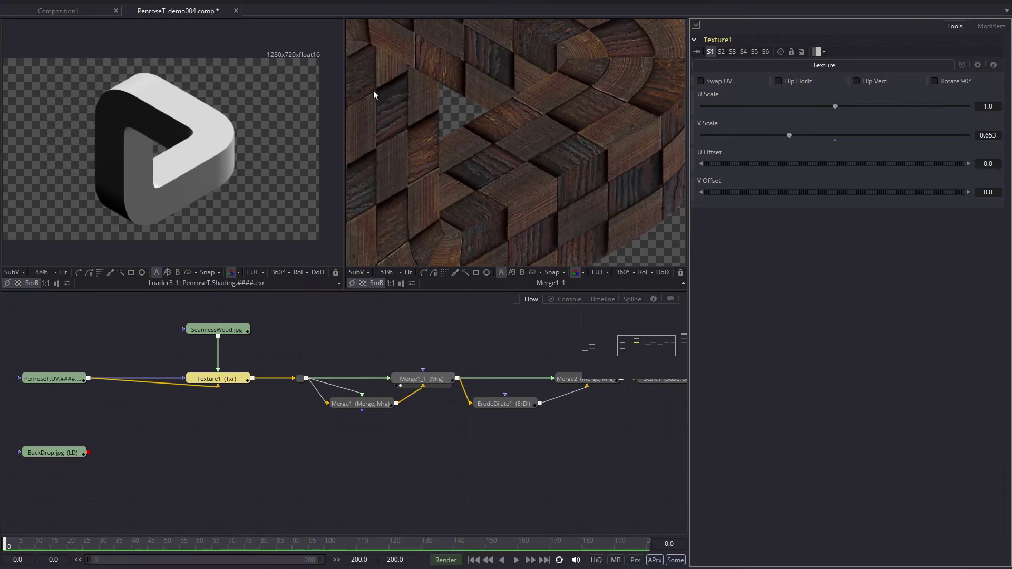
Step: Frame the textured triangle and show the SeamlessWood.jpg loader in the first viewer for comparison
{"action": "scroll", "coordinate": [591, 103], "scroll_direction": "down", "scroll_amount": 2}
{"action": "scroll", "coordinate": [579, 104], "scroll_direction": "down", "scroll_amount": 3}
{"action": "scroll", "coordinate": [520, 125], "scroll_direction": "up", "scroll_amount": 3}
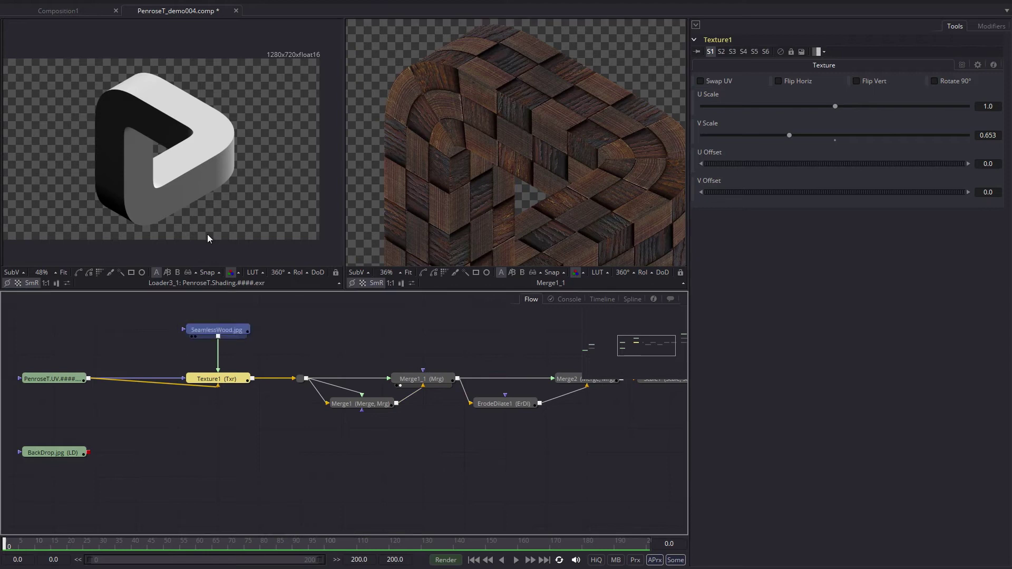
{"action": "key", "text": "1"}
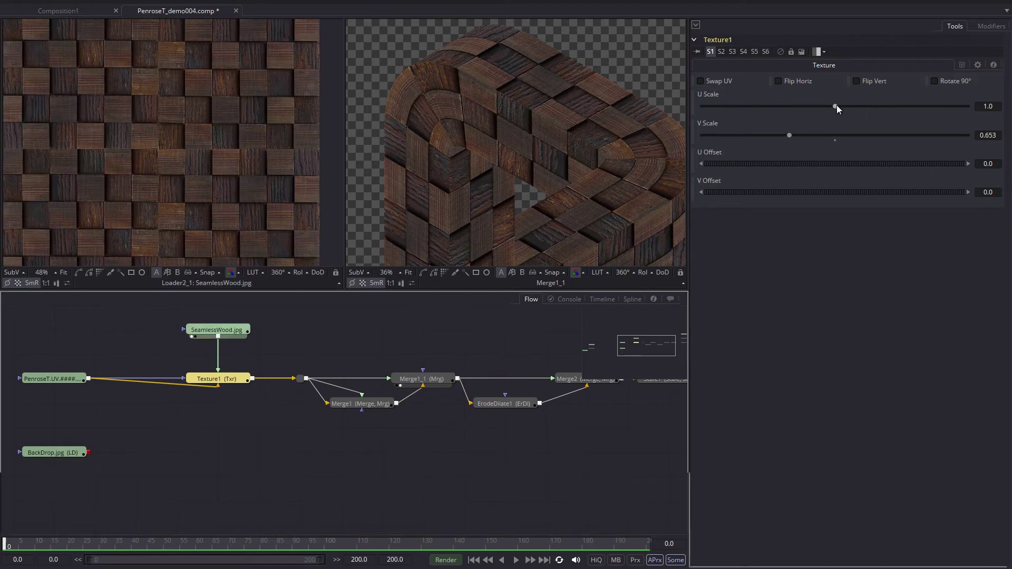
Step: Adjust Texture1's U Scale to about 1.665, checking how the wood blocks meet at the beam edges
{"action": "left_click_drag", "start_coordinate": [836, 106], "coordinate": [868, 106]}
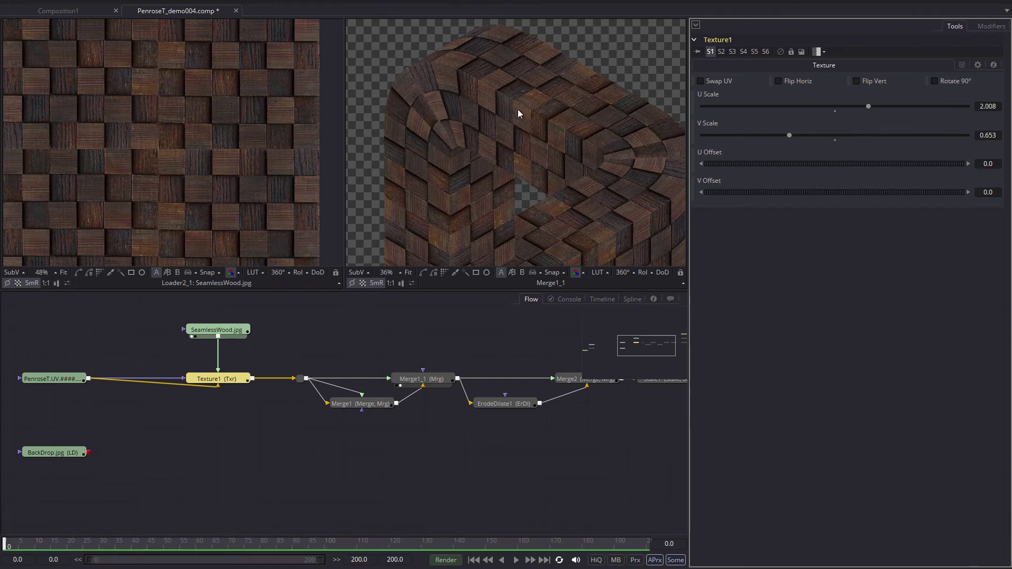
{"action": "left_click_drag", "start_coordinate": [868, 106], "coordinate": [855, 105]}
{"action": "left_click_drag", "start_coordinate": [588, 196], "coordinate": [533, 88]}
{"action": "scroll", "coordinate": [563, 136], "scroll_direction": "up", "scroll_amount": 2}
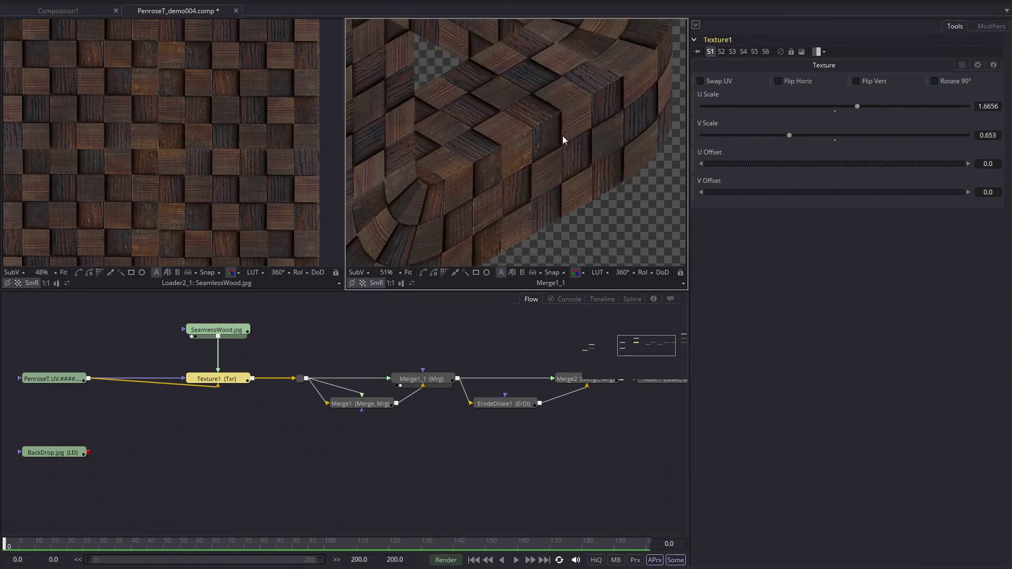
{"action": "scroll", "coordinate": [627, 102], "scroll_direction": "up", "scroll_amount": 2}
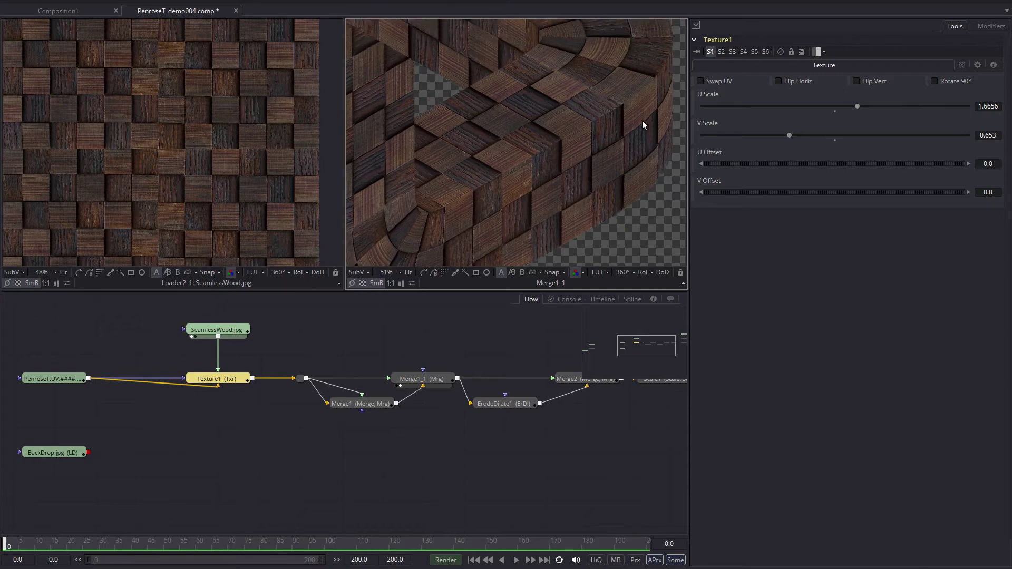
{"action": "left_click_drag", "start_coordinate": [857, 105], "coordinate": [858, 107]}
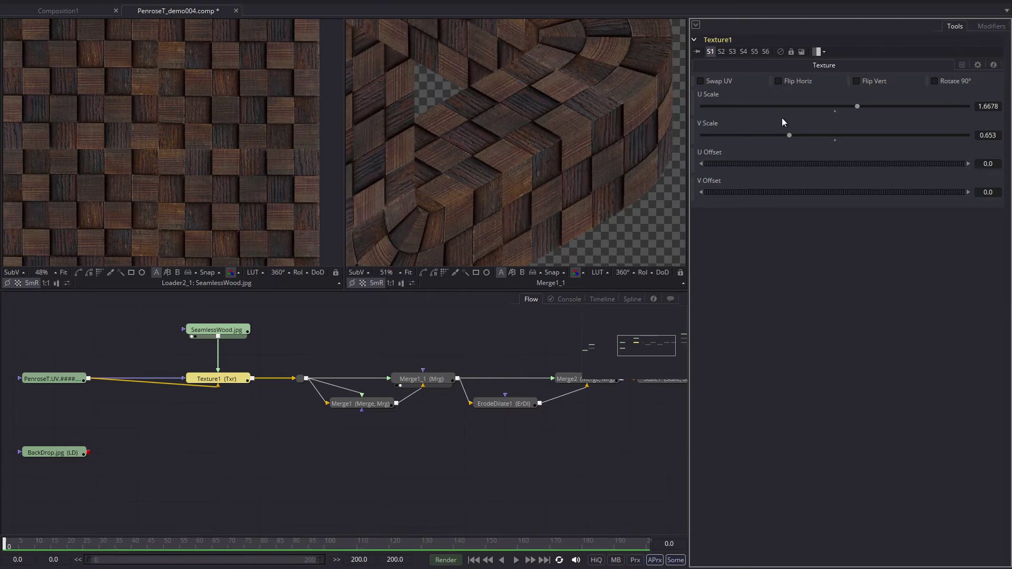
{"action": "left_click_drag", "start_coordinate": [857, 106], "coordinate": [856, 107]}
Step: Examine the rescaled wood tiling around the whole triangle in the Merge1_1 view
{"action": "left_click", "coordinate": [515, 324]}
{"action": "scroll", "coordinate": [581, 115], "scroll_direction": "down", "scroll_amount": 3}
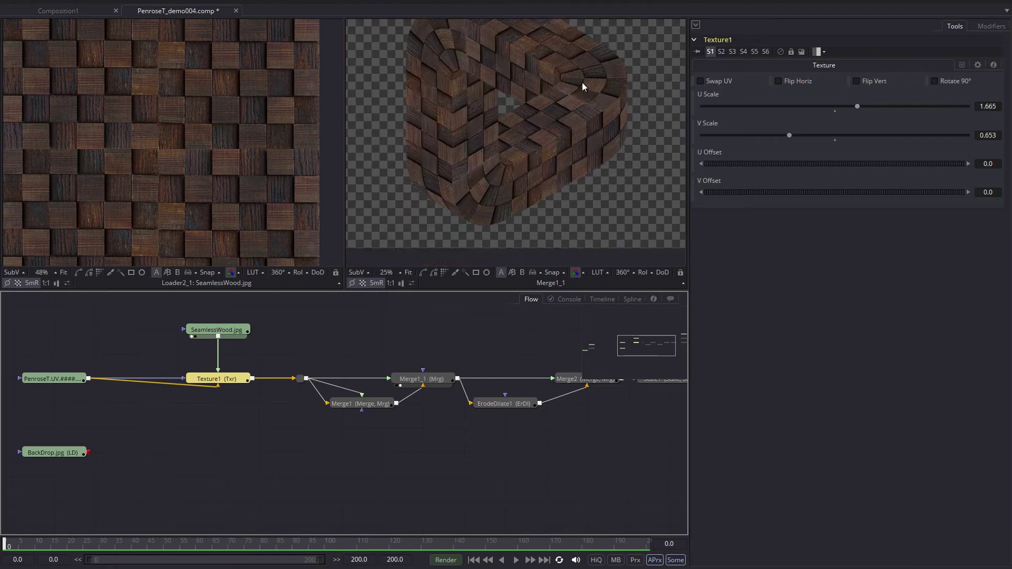
{"action": "left_click_drag", "start_coordinate": [583, 82], "coordinate": [563, 134]}
{"action": "scroll", "coordinate": [563, 134], "scroll_direction": "down", "scroll_amount": 1}
{"action": "scroll", "coordinate": [548, 100], "scroll_direction": "up", "scroll_amount": 2}
{"action": "scroll", "coordinate": [475, 134], "scroll_direction": "down", "scroll_amount": 1}
{"action": "left_click_drag", "start_coordinate": [503, 91], "coordinate": [534, 57]}
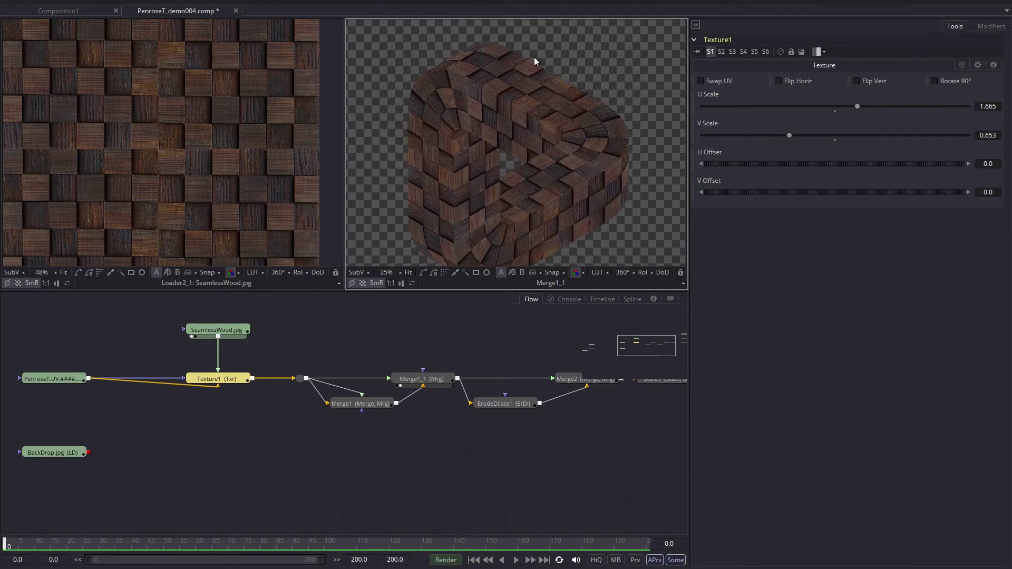
{"action": "left_click_drag", "start_coordinate": [561, 198], "coordinate": [570, 176]}
Step: Animate Texture1's U Offset with keyframes of 0.0 at frame 0 and 1.0 at frame 200
{"action": "left_click_drag", "start_coordinate": [709, 164], "coordinate": [778, 173]}
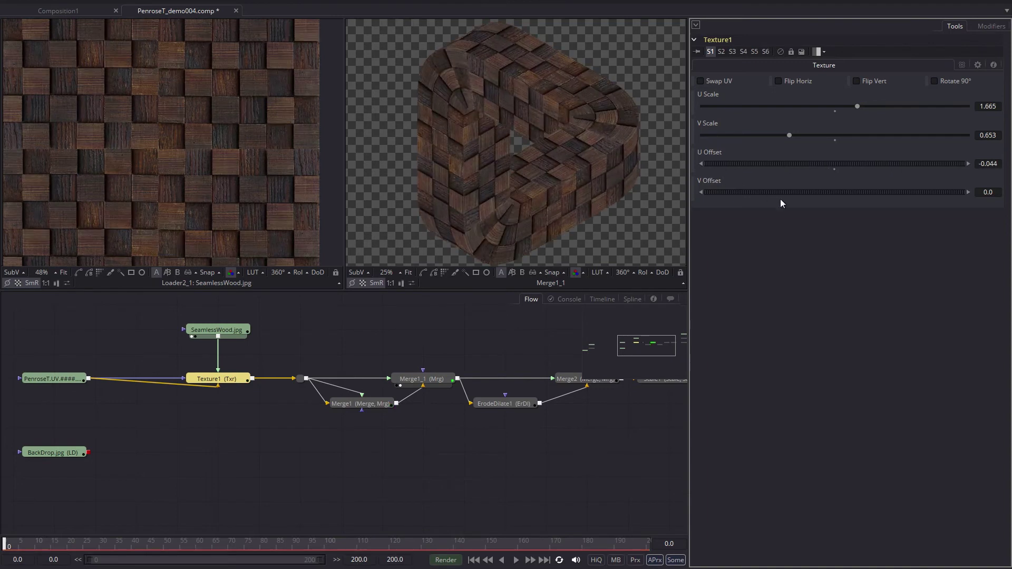
{"action": "key", "text": "ctrl+z"}
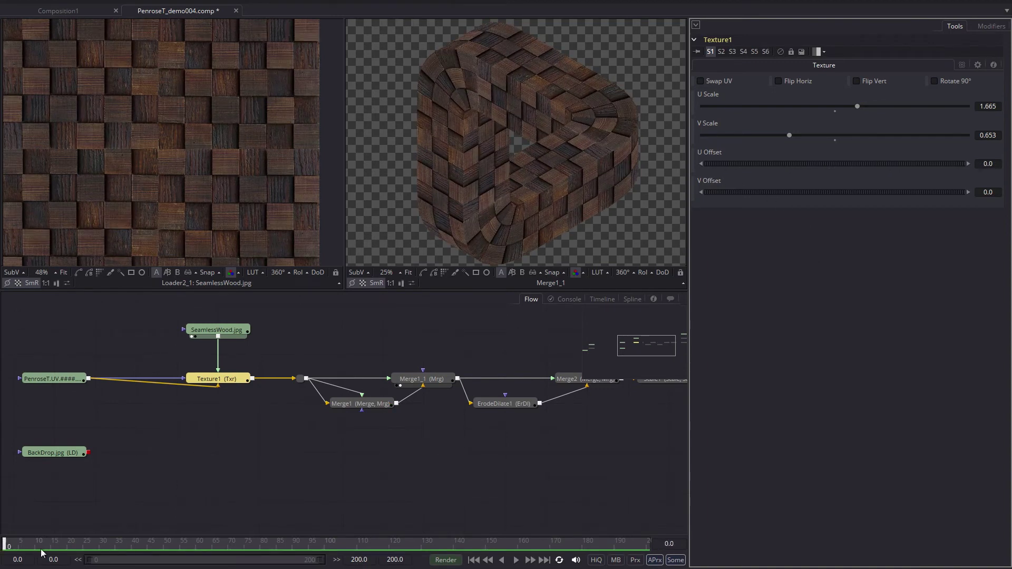
{"action": "right_click", "coordinate": [833, 156]}
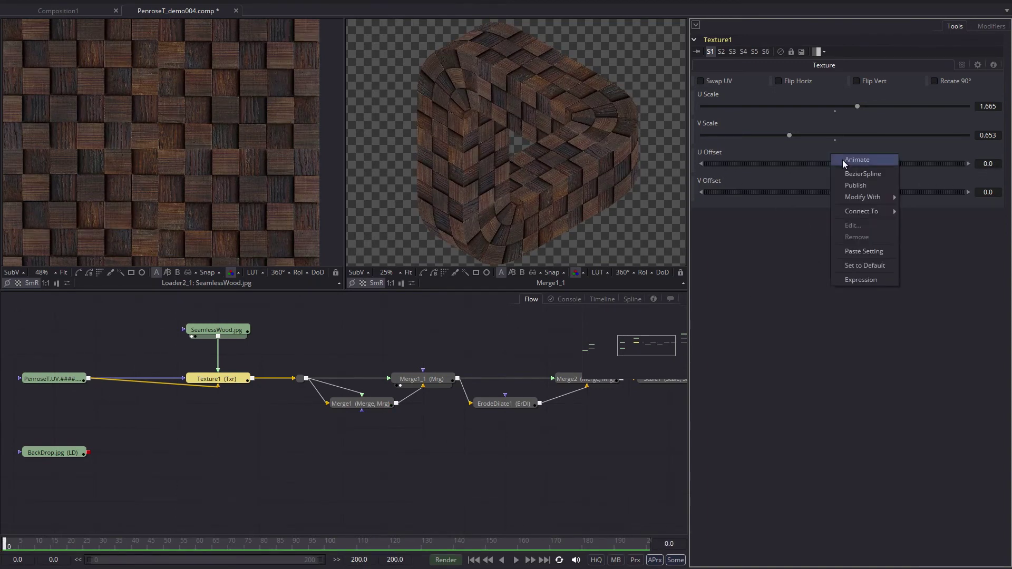
{"action": "left_click", "coordinate": [842, 160]}
{"action": "left_click_drag", "start_coordinate": [23, 547], "coordinate": [672, 541]}
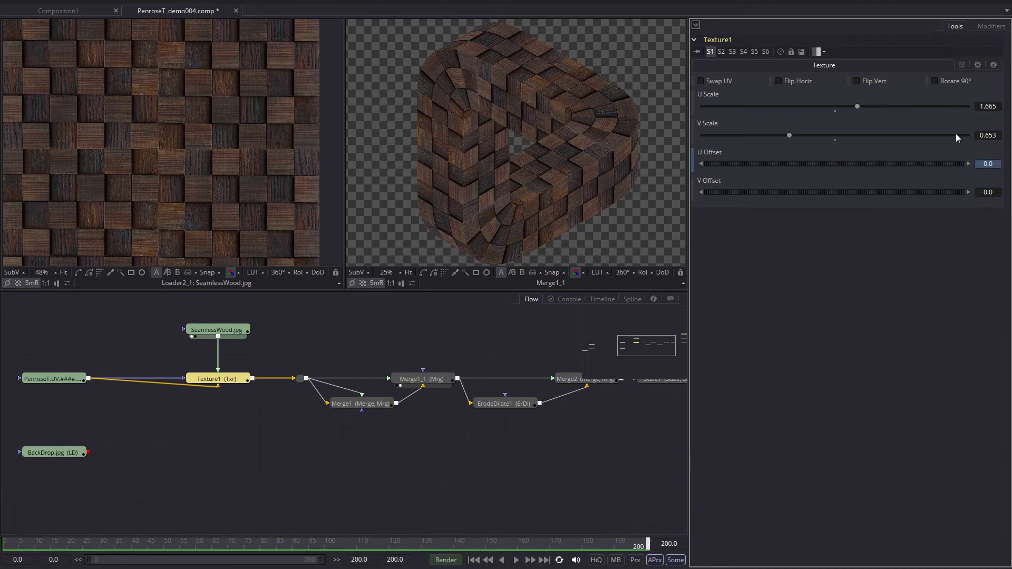
{"action": "type", "text": "1"}
{"action": "key", "text": "Tab"}
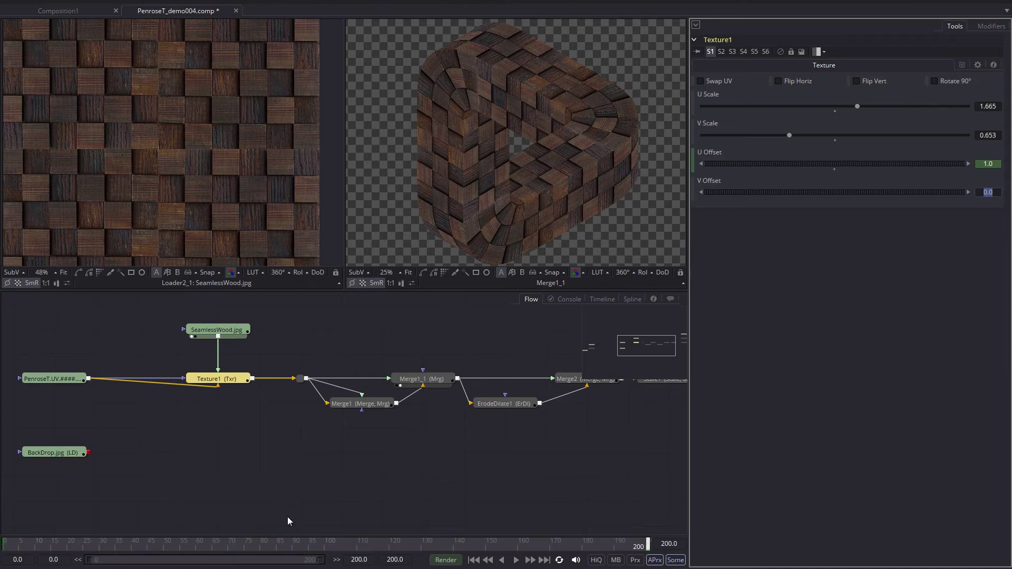
Step: Scrub through the timeline to review the sliding texture animation, and return to frame 0
{"action": "left_click_drag", "start_coordinate": [251, 548], "coordinate": [7, 546]}
{"action": "left_click", "coordinate": [249, 546]}
{"action": "left_click_drag", "start_coordinate": [277, 539], "coordinate": [509, 545]}
{"action": "left_click_drag", "start_coordinate": [435, 551], "coordinate": [605, 543]}
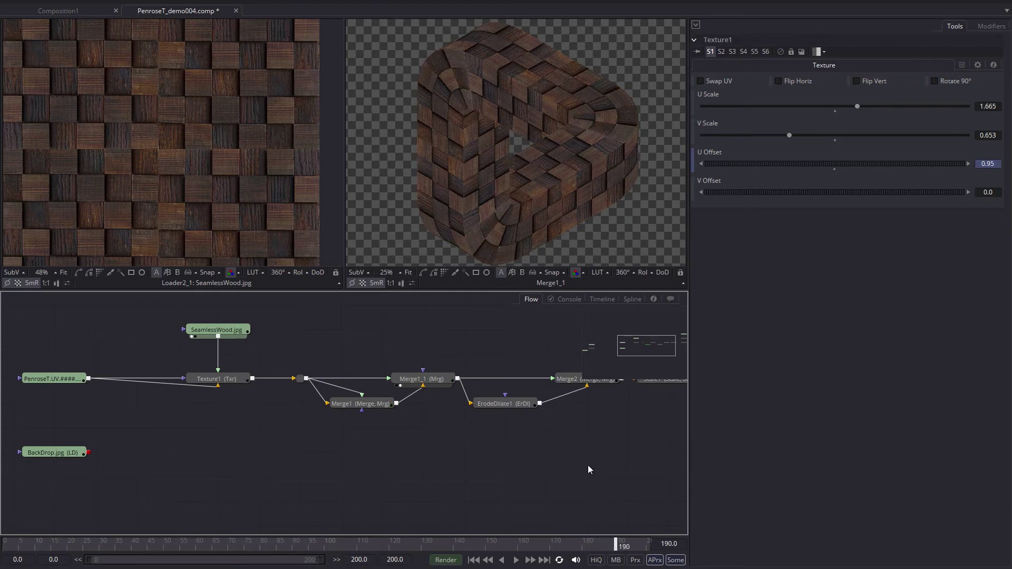
{"action": "left_click_drag", "start_coordinate": [484, 547], "coordinate": [3, 534]}
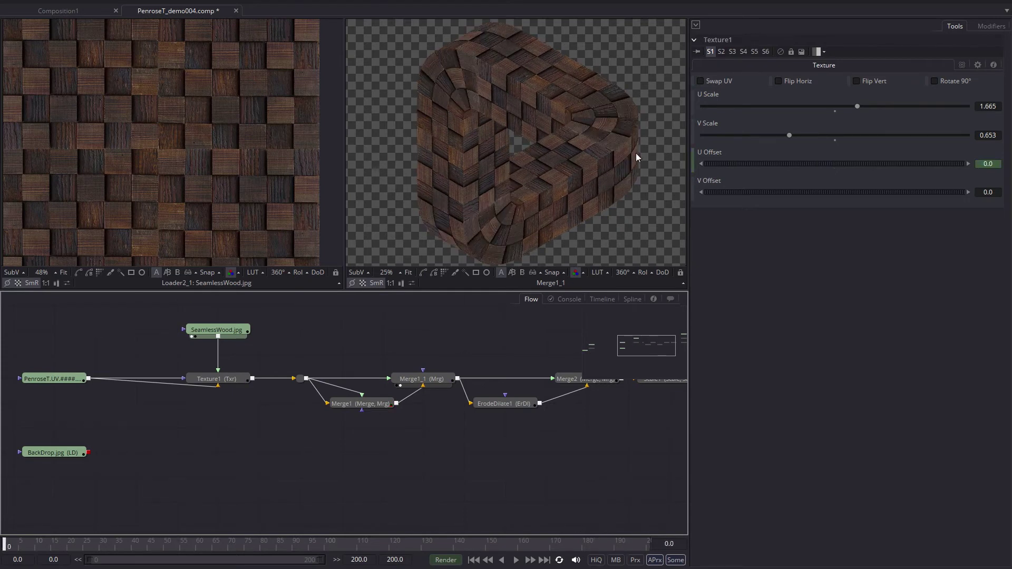
Step: Select Merge3 at the end of the node chain and show it in the second viewer
{"action": "left_click_drag", "start_coordinate": [636, 157], "coordinate": [618, 110]}
{"action": "left_click_drag", "start_coordinate": [592, 347], "coordinate": [478, 413]}
{"action": "left_click", "coordinate": [458, 413]}
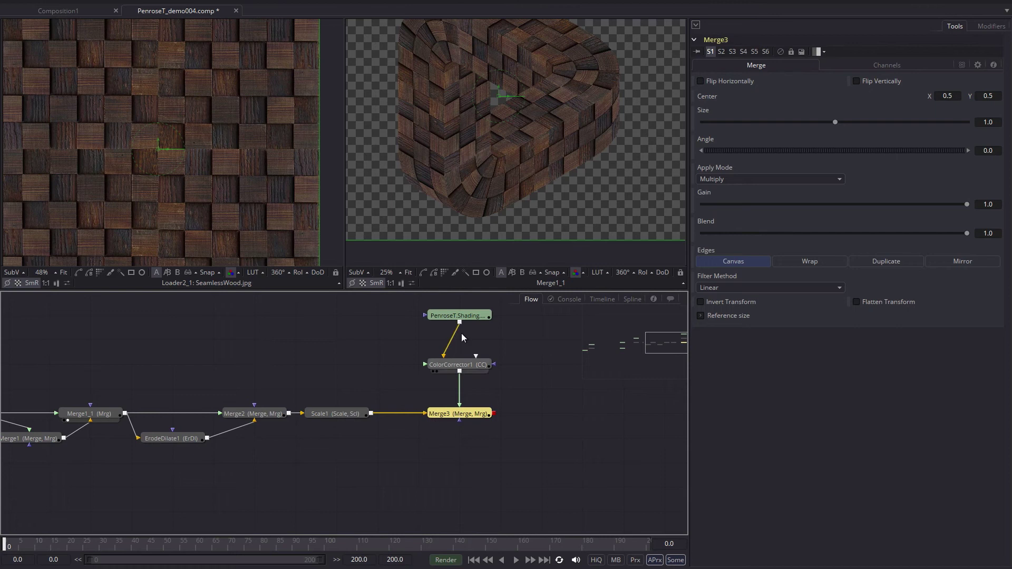
{"action": "scroll", "coordinate": [622, 87], "scroll_direction": "up", "scroll_amount": 1}
{"action": "left_click_drag", "start_coordinate": [510, 101], "coordinate": [512, 162]}
{"action": "scroll", "coordinate": [533, 75], "scroll_direction": "down", "scroll_amount": 1}
{"action": "key", "text": "2"}
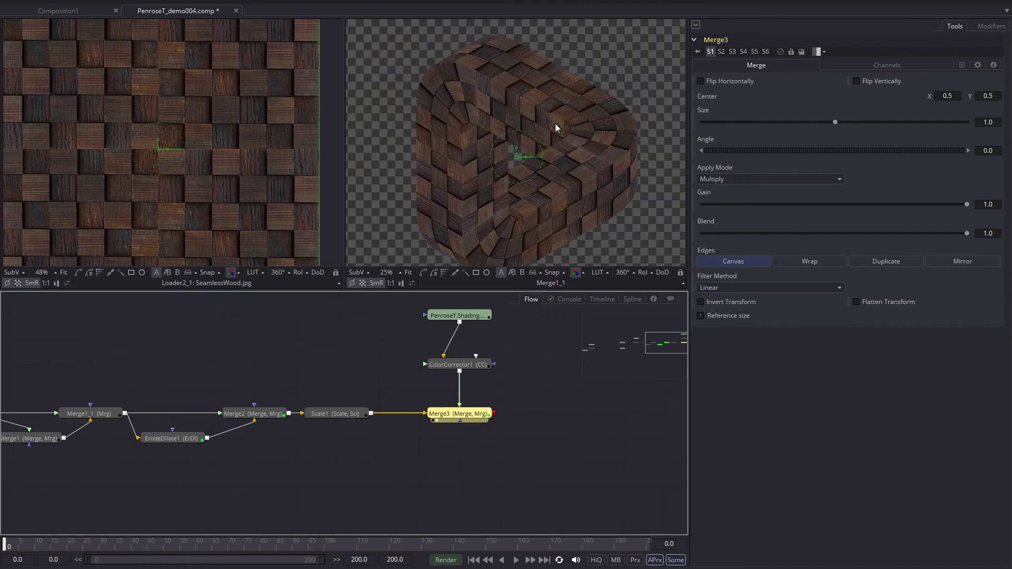
Step: Inspect Merge3's shaded triangle close up and show the PenroseT.Shading loader in the first viewer
{"action": "scroll", "coordinate": [555, 148], "scroll_direction": "up", "scroll_amount": 3}
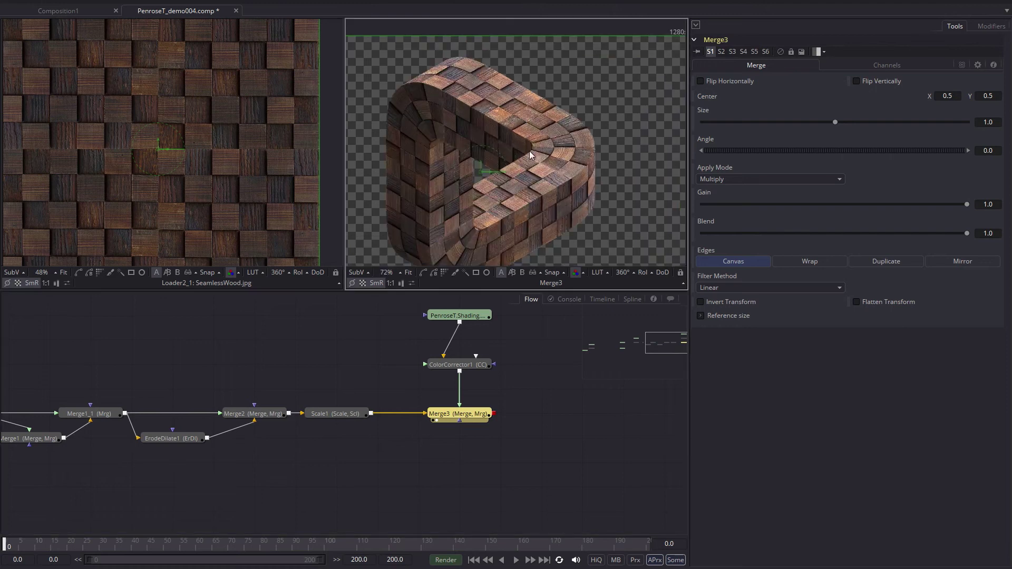
{"action": "scroll", "coordinate": [529, 150], "scroll_direction": "down", "scroll_amount": 1}
{"action": "scroll", "coordinate": [389, 209], "scroll_direction": "up", "scroll_amount": 3}
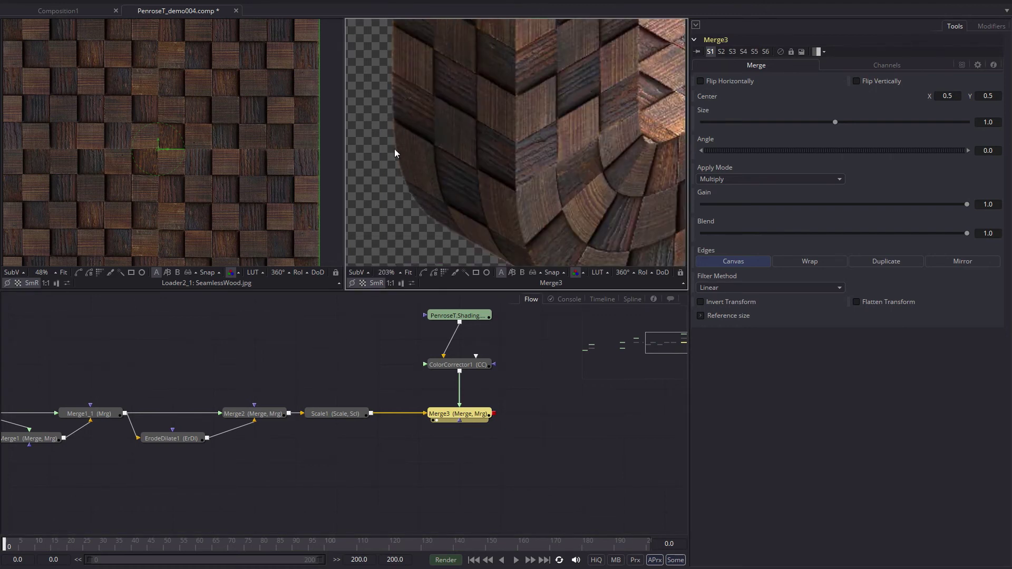
{"action": "scroll", "coordinate": [454, 94], "scroll_direction": "down", "scroll_amount": 4}
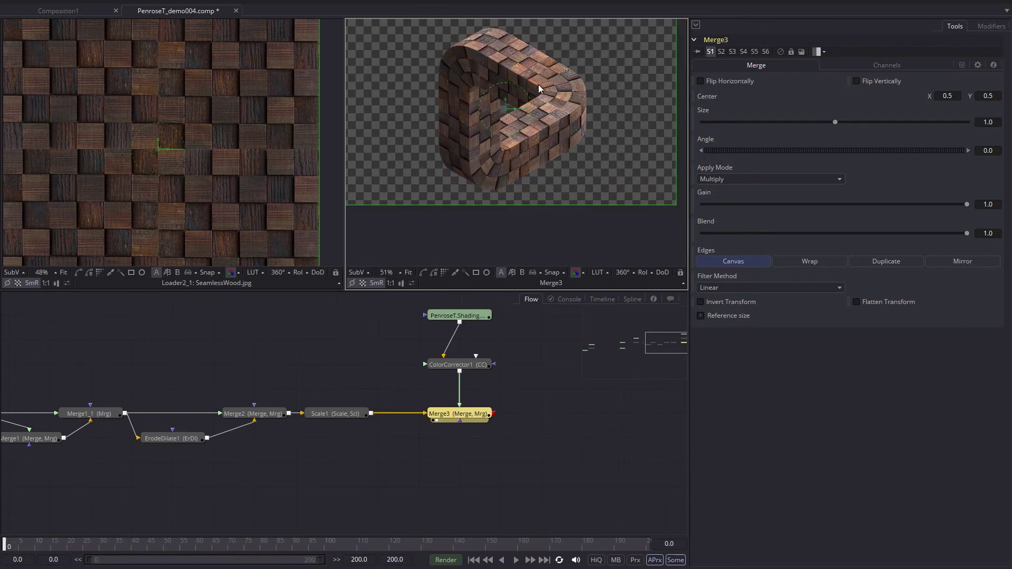
{"action": "scroll", "coordinate": [538, 129], "scroll_direction": "up", "scroll_amount": 2}
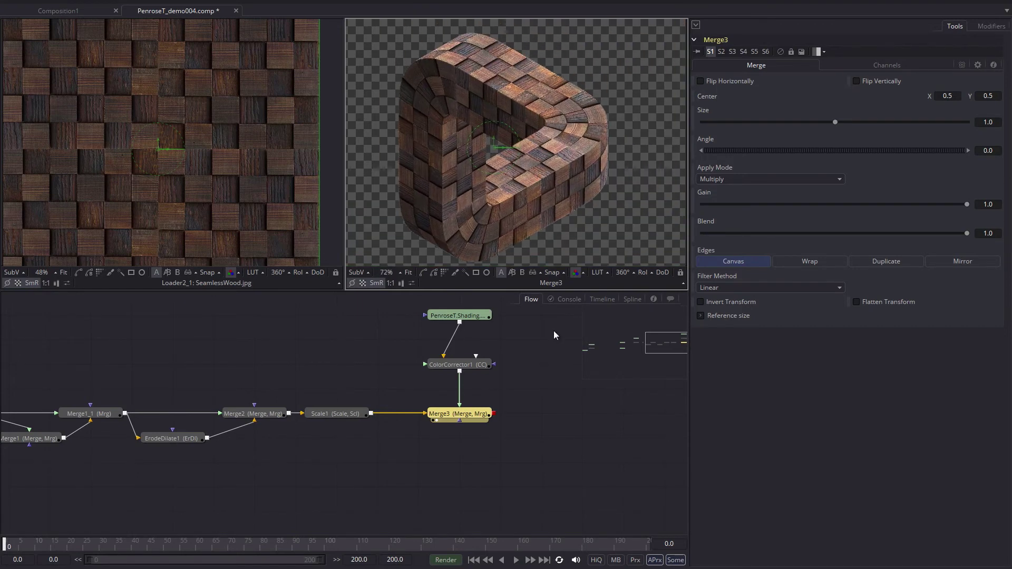
{"action": "key", "text": "1"}
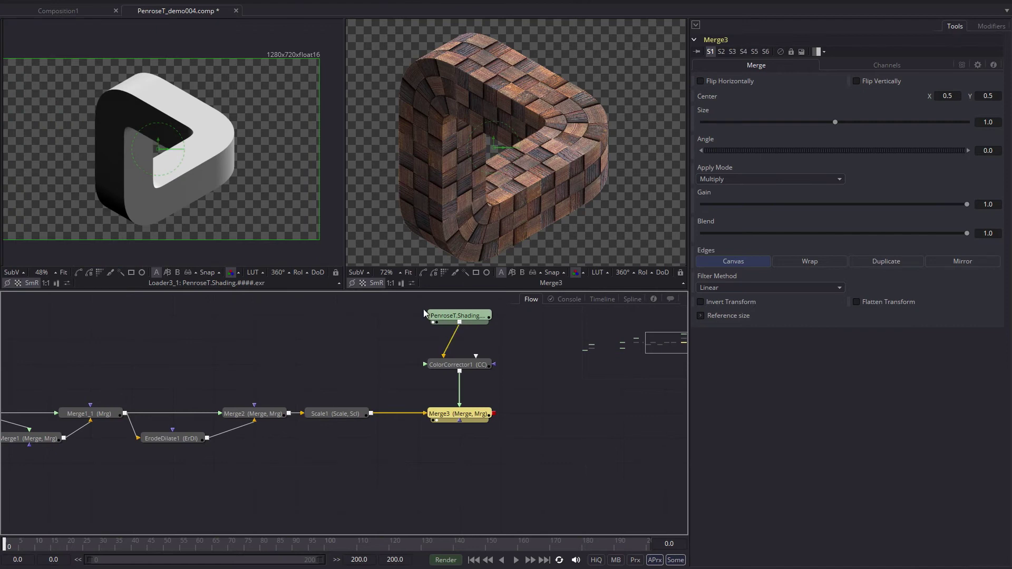
Step: Select ErodeDilate1 and examine the textured triangle's lower outer edge close up in the second viewer
{"action": "left_click_drag", "start_coordinate": [486, 167], "coordinate": [492, 154]}
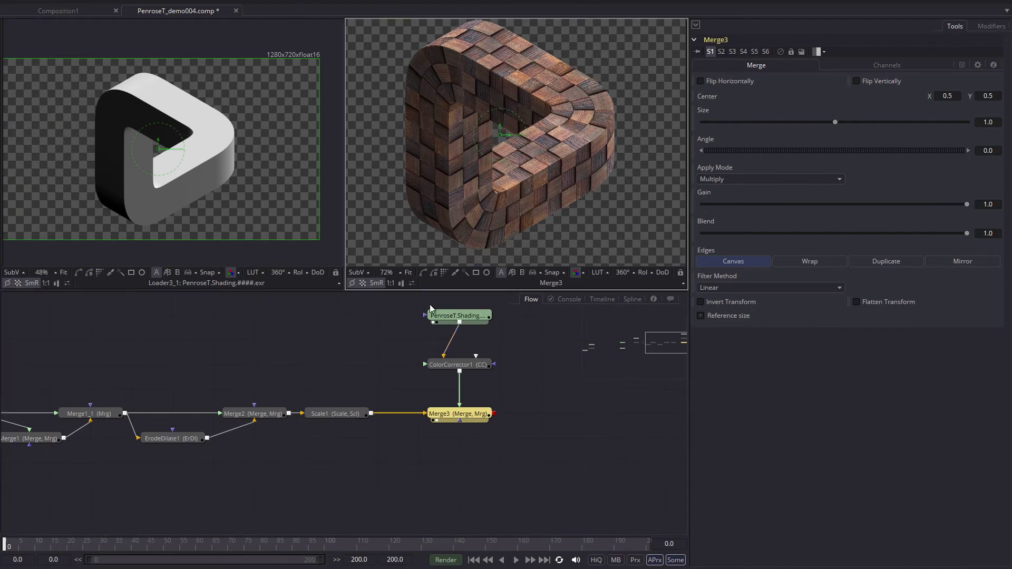
{"action": "left_click_drag", "start_coordinate": [158, 379], "coordinate": [224, 364]}
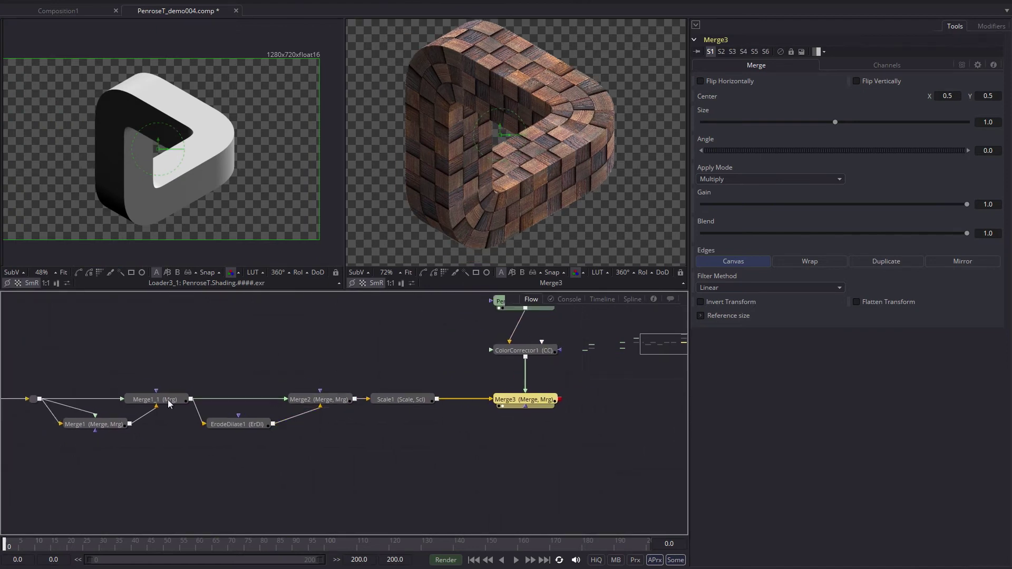
{"action": "scroll", "coordinate": [367, 417], "scroll_direction": "left", "scroll_amount": 6}
{"action": "left_click", "coordinate": [372, 423]}
{"action": "scroll", "coordinate": [521, 112], "scroll_direction": "up", "scroll_amount": 2}
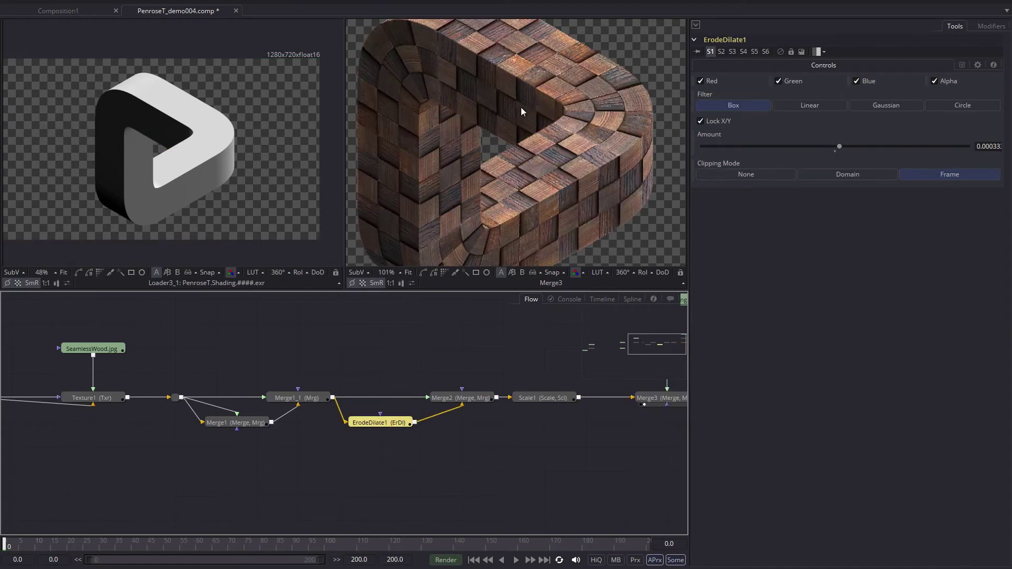
{"action": "scroll", "coordinate": [521, 111], "scroll_direction": "up", "scroll_amount": 5}
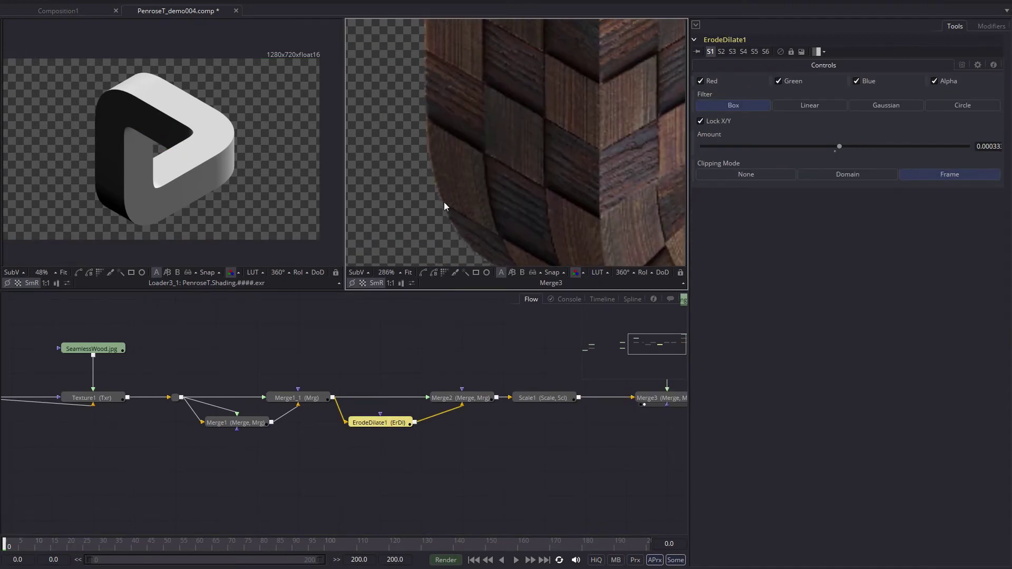
{"action": "left_click_drag", "start_coordinate": [678, 118], "coordinate": [640, 107]}
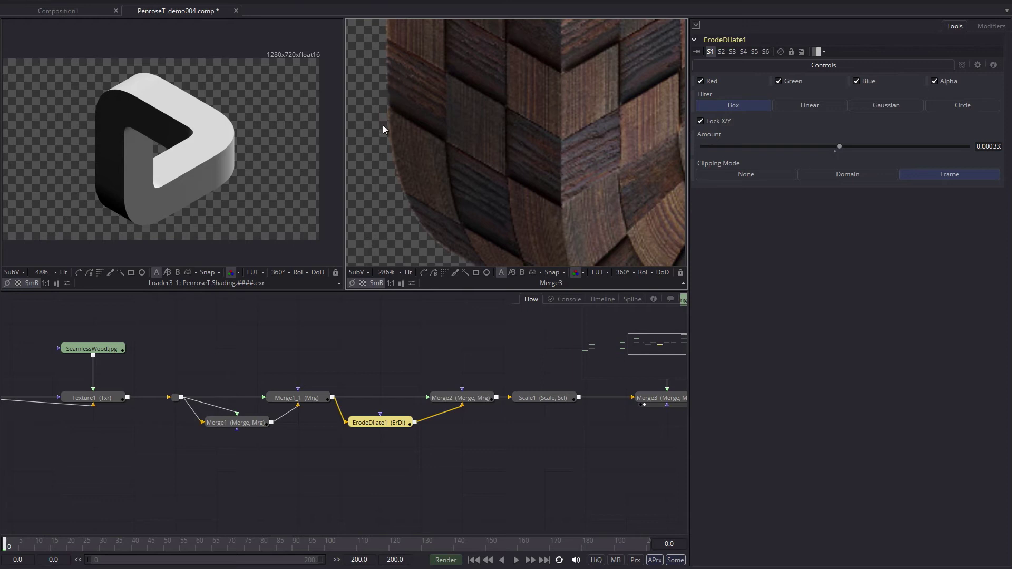
{"action": "left_click", "coordinate": [372, 422]}
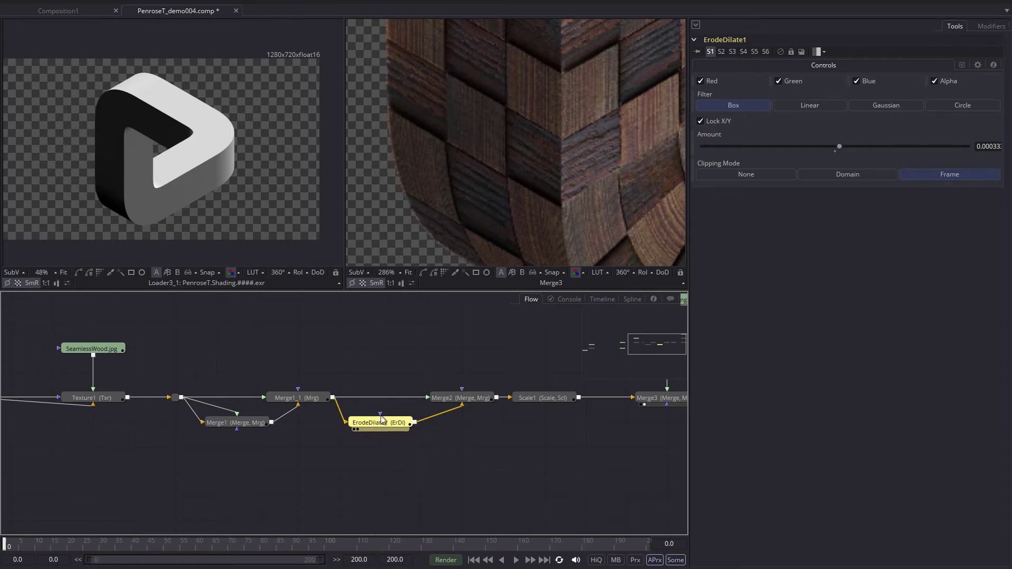
Step: Toggle ErodeDilate1's pass-through off and on to compare the triangle's outer edge and inner seams, leaving the node enabled
{"action": "left_click", "coordinate": [780, 51]}
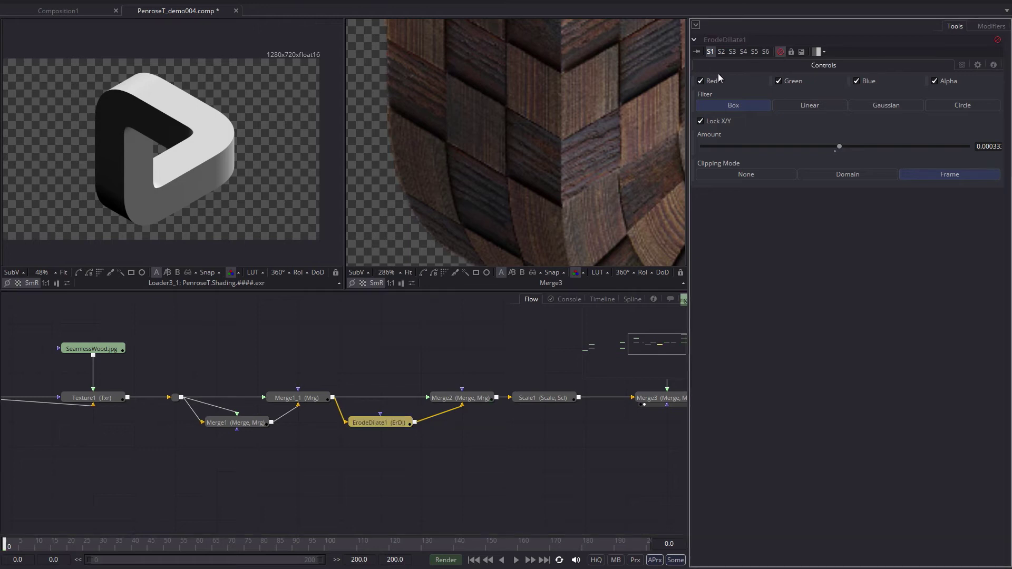
{"action": "left_click", "coordinate": [784, 51]}
{"action": "left_click", "coordinate": [783, 51]}
{"action": "left_click", "coordinate": [784, 52]}
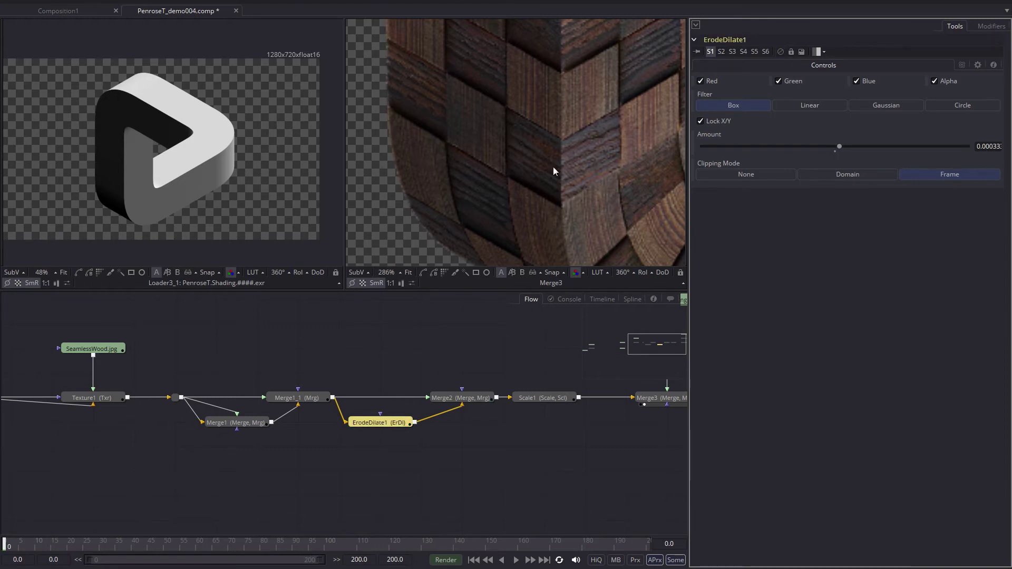
{"action": "left_click", "coordinate": [781, 51]}
{"action": "left_click_drag", "start_coordinate": [575, 96], "coordinate": [595, 147]}
{"action": "left_click", "coordinate": [781, 52]}
{"action": "left_click", "coordinate": [781, 51]}
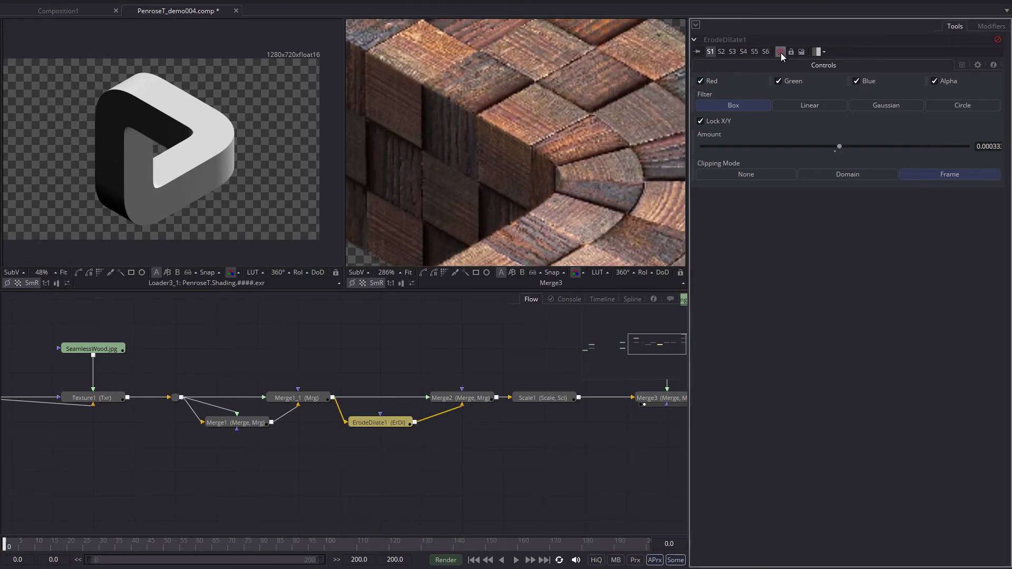
{"action": "scroll", "coordinate": [483, 121], "scroll_direction": "up", "scroll_amount": 3}
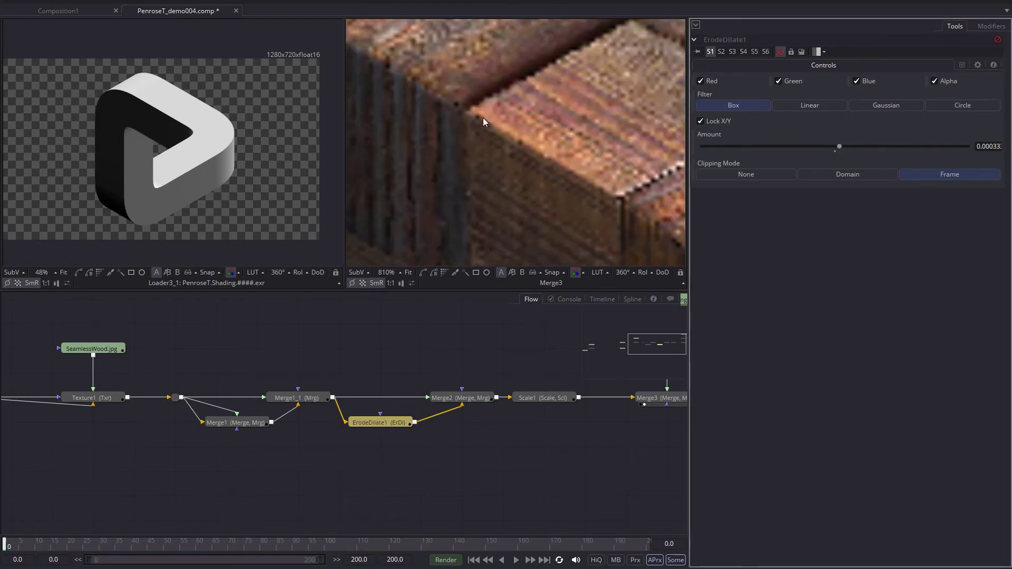
{"action": "left_click", "coordinate": [781, 52]}
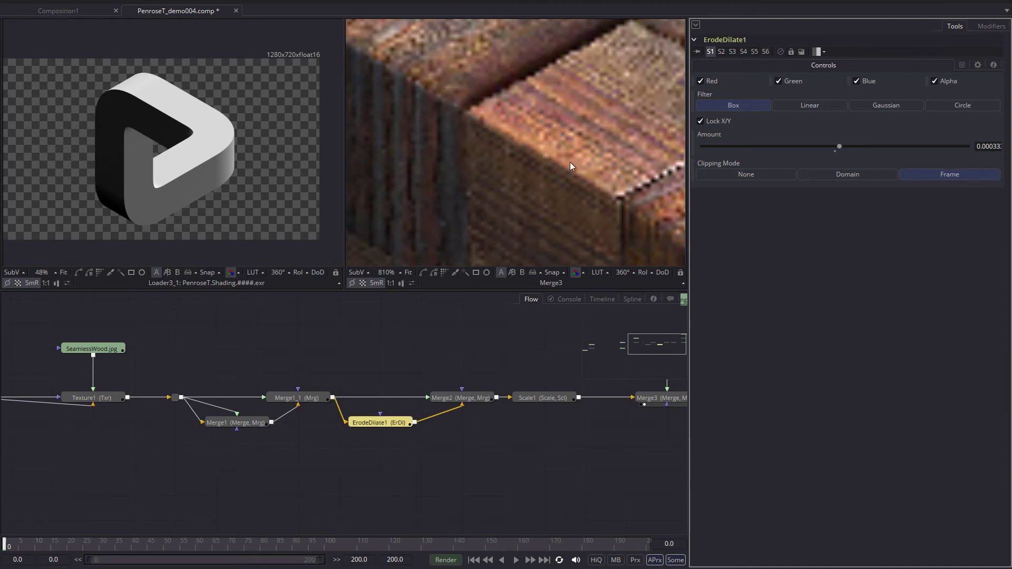
{"action": "scroll", "coordinate": [485, 179], "scroll_direction": "down", "scroll_amount": 6}
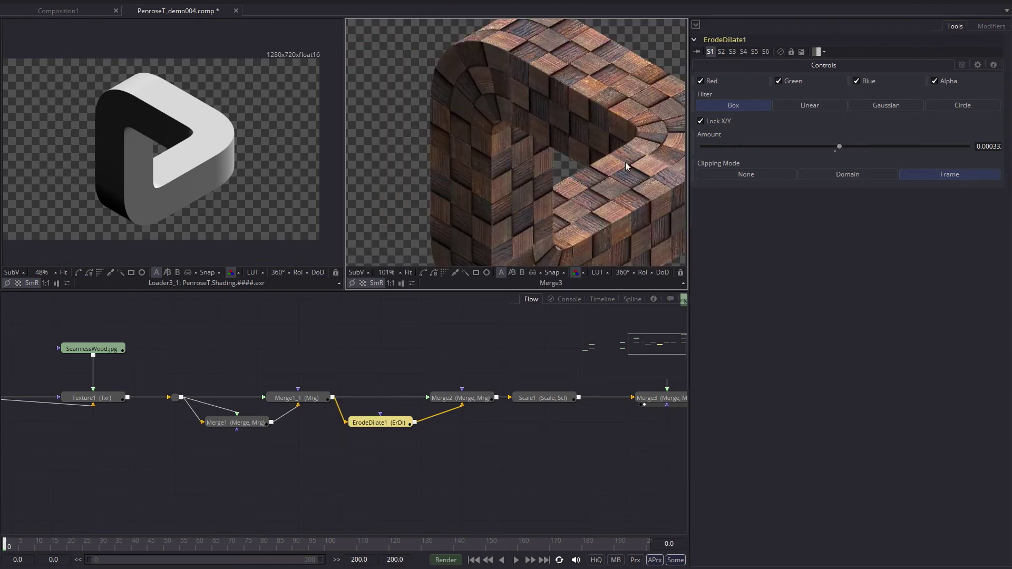
{"action": "scroll", "coordinate": [455, 72], "scroll_direction": "up", "scroll_amount": 2}
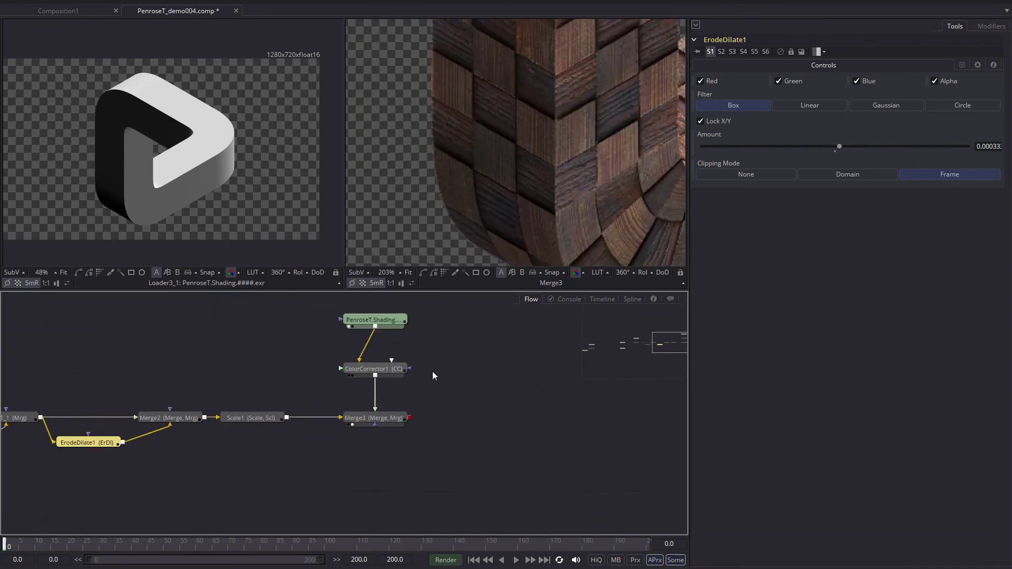
Step: Add a Merge node after Merge3, with the PenroseT.Shading loader as its background and Merge3 as its foreground
{"action": "left_click_drag", "start_coordinate": [432, 371], "coordinate": [434, 409]}
{"action": "left_click", "coordinate": [444, 445]}
{"action": "right_click", "coordinate": [518, 378]}
{"action": "mouse_move", "coordinate": [648, 386]}
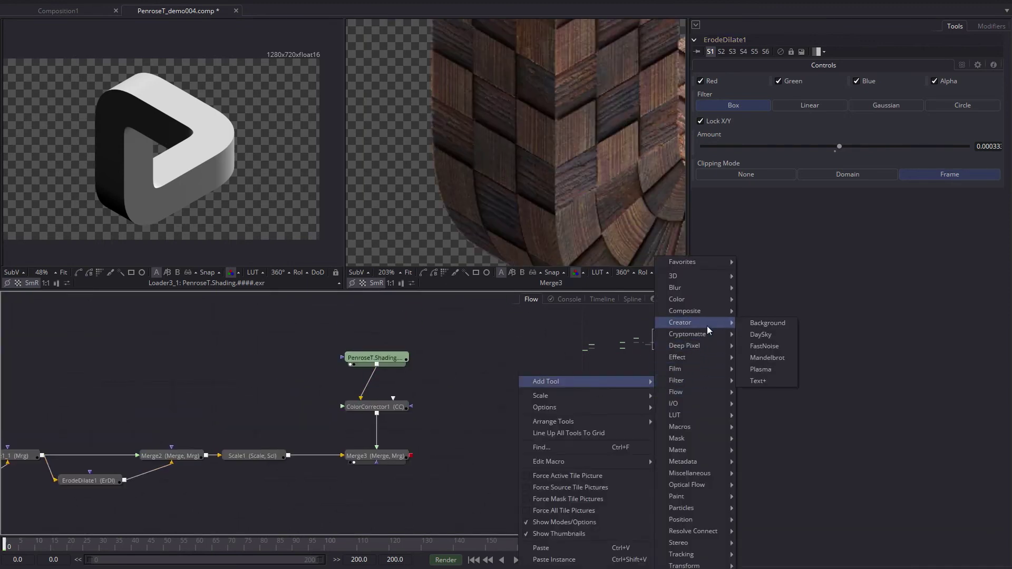
{"action": "left_click", "coordinate": [760, 320]}
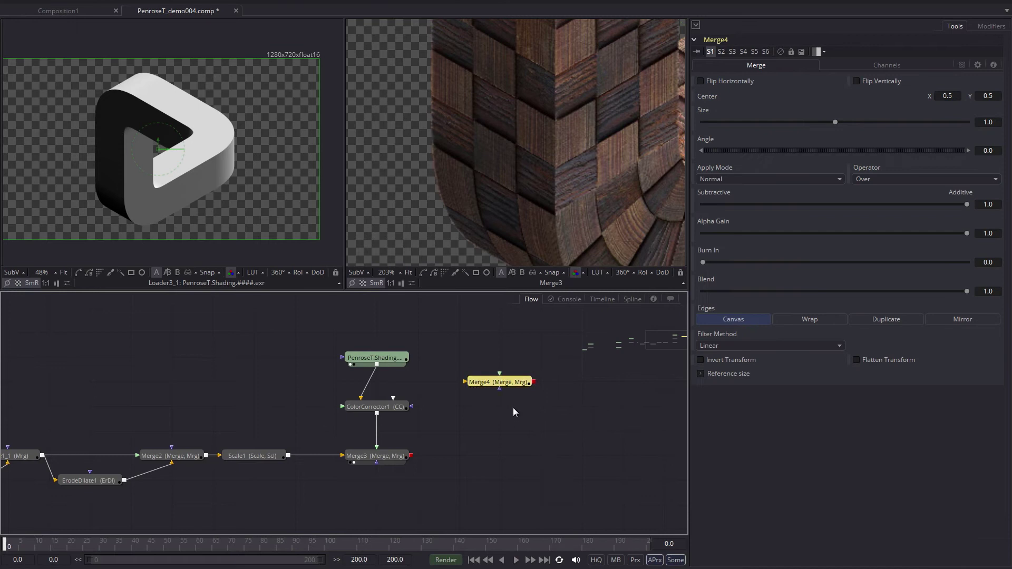
{"action": "left_click_drag", "start_coordinate": [501, 382], "coordinate": [501, 408]}
{"action": "mouse_move", "coordinate": [376, 363]}
{"action": "left_mouse_down"}
{"action": "mouse_move", "coordinate": [466, 406]}
{"action": "mouse_move", "coordinate": [463, 497]}
{"action": "mouse_move", "coordinate": [459, 481]}
{"action": "left_mouse_up"}
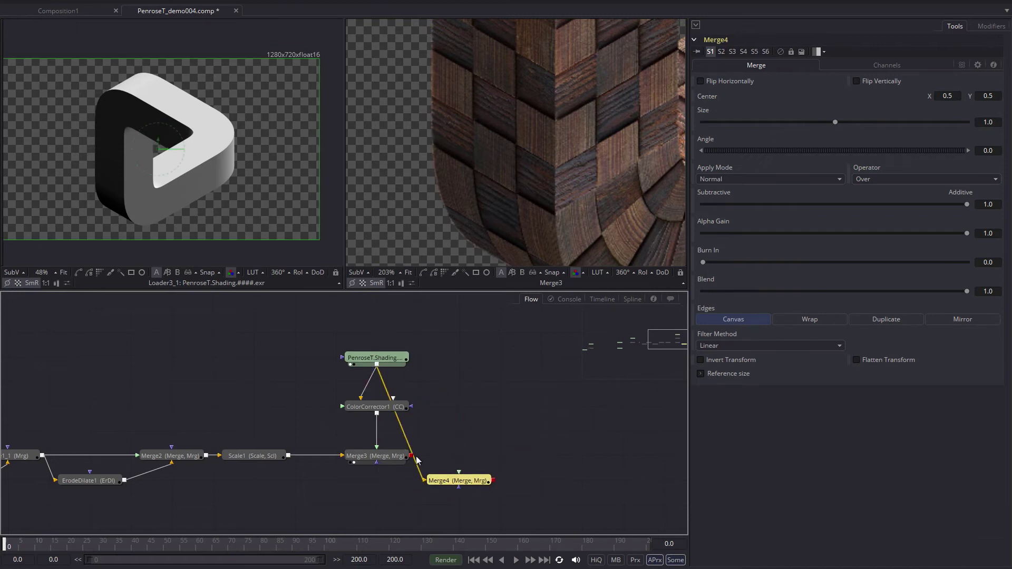
{"action": "left_click_drag", "start_coordinate": [411, 456], "coordinate": [456, 459]}
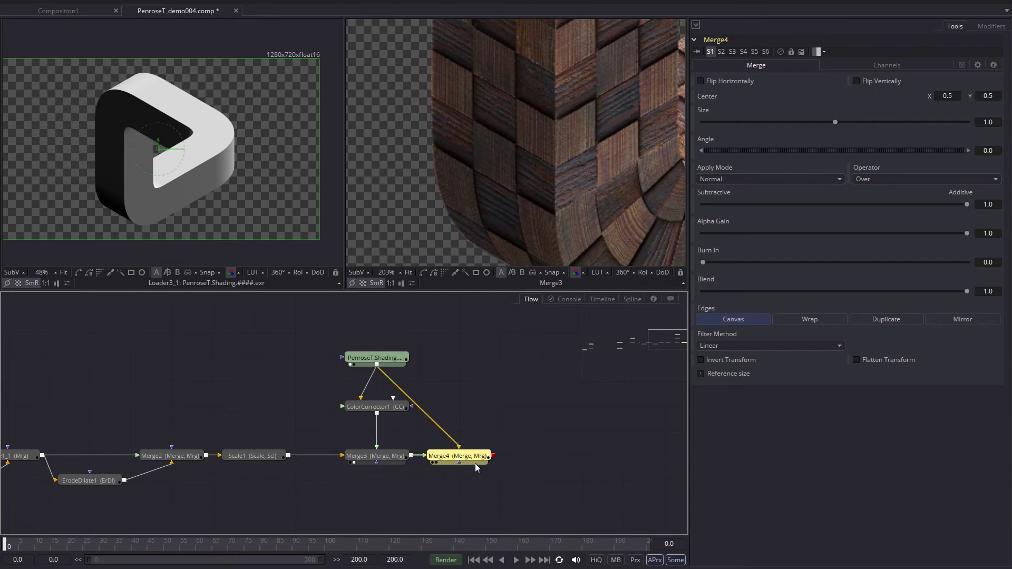
Step: Set Merge4's Operator to In, show it in the second viewer, and check the triangle's edges
{"action": "left_click", "coordinate": [877, 178]}
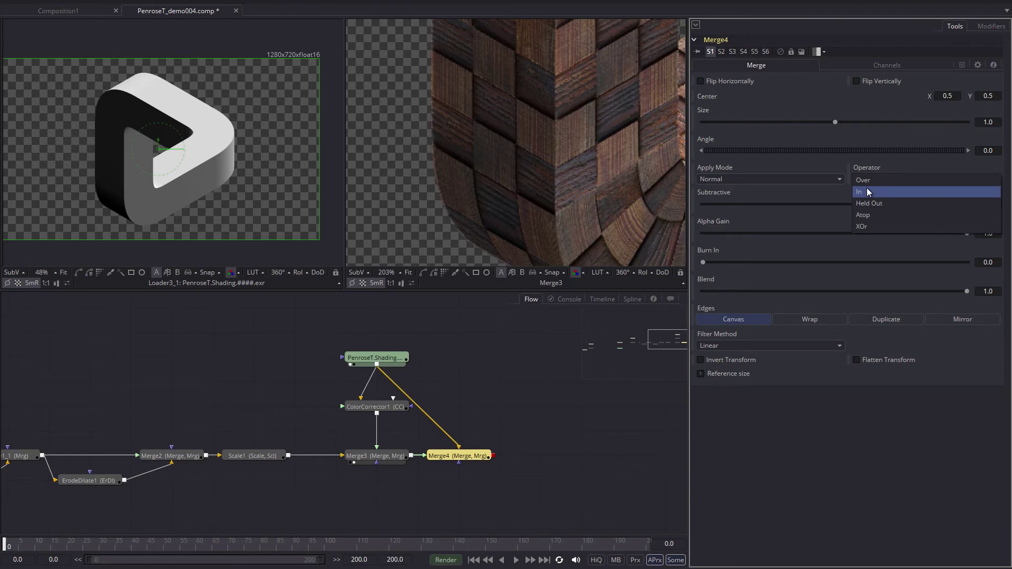
{"action": "left_click", "coordinate": [866, 191]}
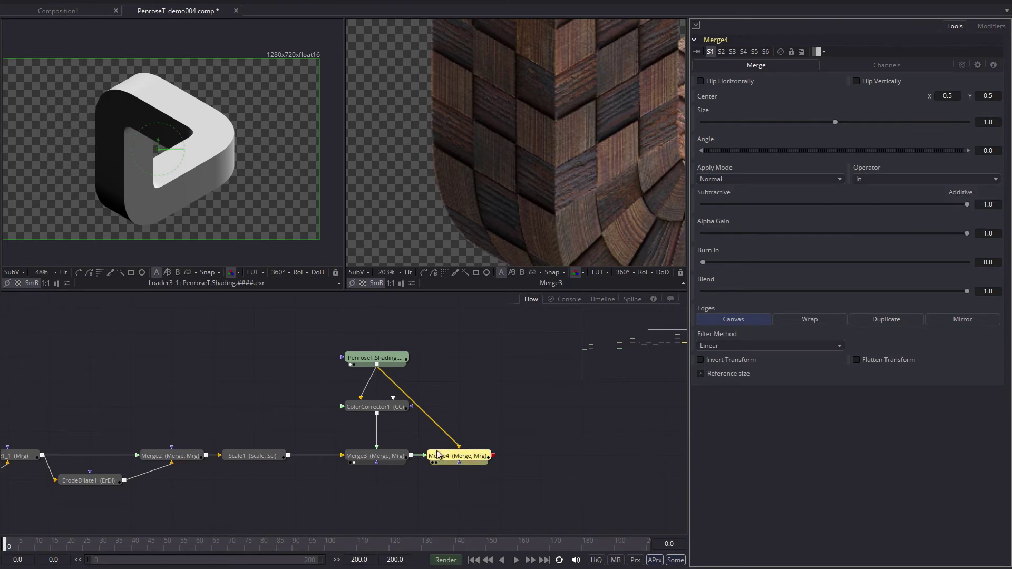
{"action": "left_click_drag", "start_coordinate": [466, 453], "coordinate": [501, 167]}
{"action": "scroll", "coordinate": [434, 112], "scroll_direction": "up", "scroll_amount": 2}
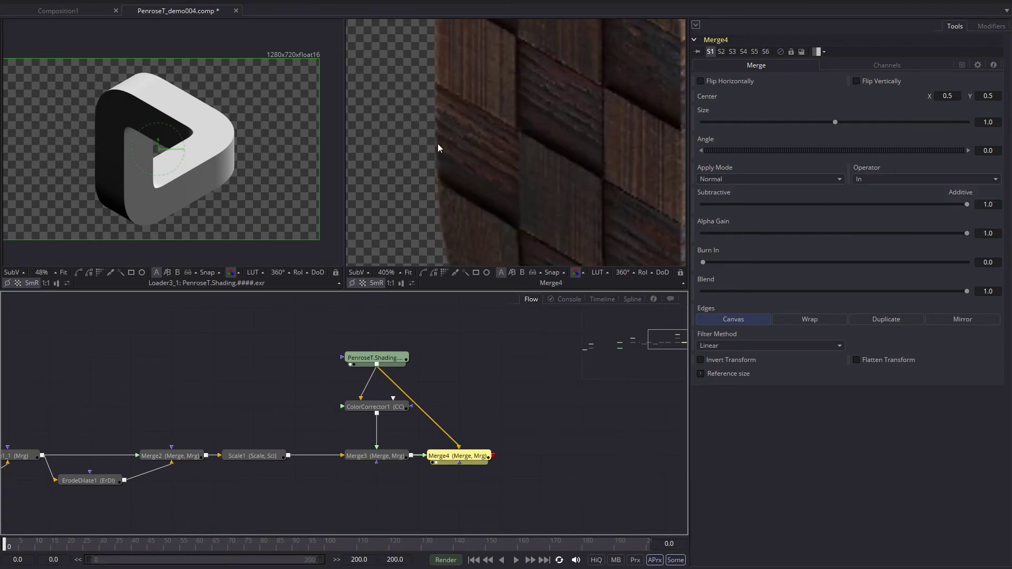
{"action": "scroll", "coordinate": [534, 116], "scroll_direction": "down", "scroll_amount": 5}
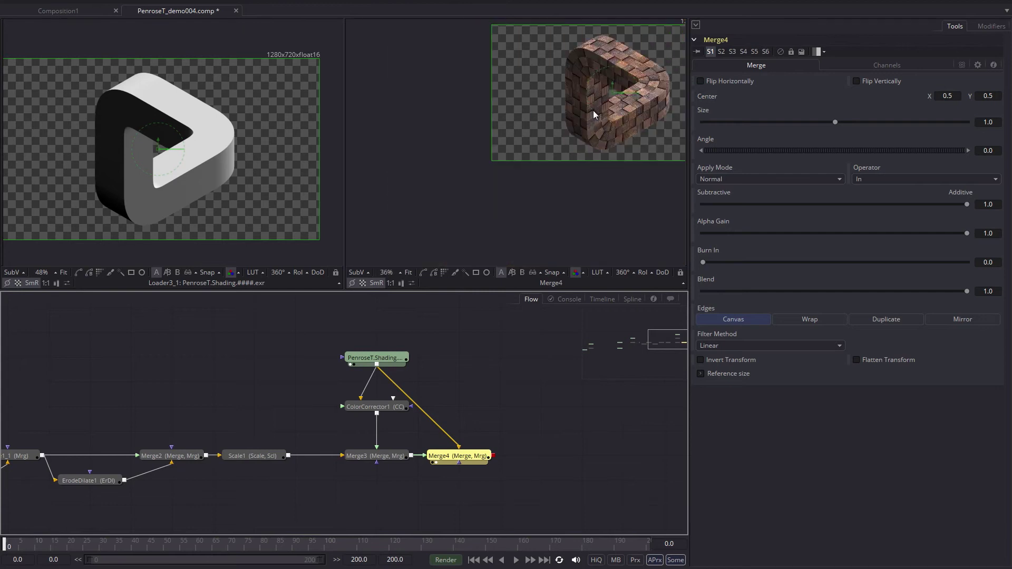
{"action": "scroll", "coordinate": [593, 110], "scroll_direction": "up", "scroll_amount": 3}
{"action": "scroll", "coordinate": [568, 135], "scroll_direction": "down", "scroll_amount": 1}
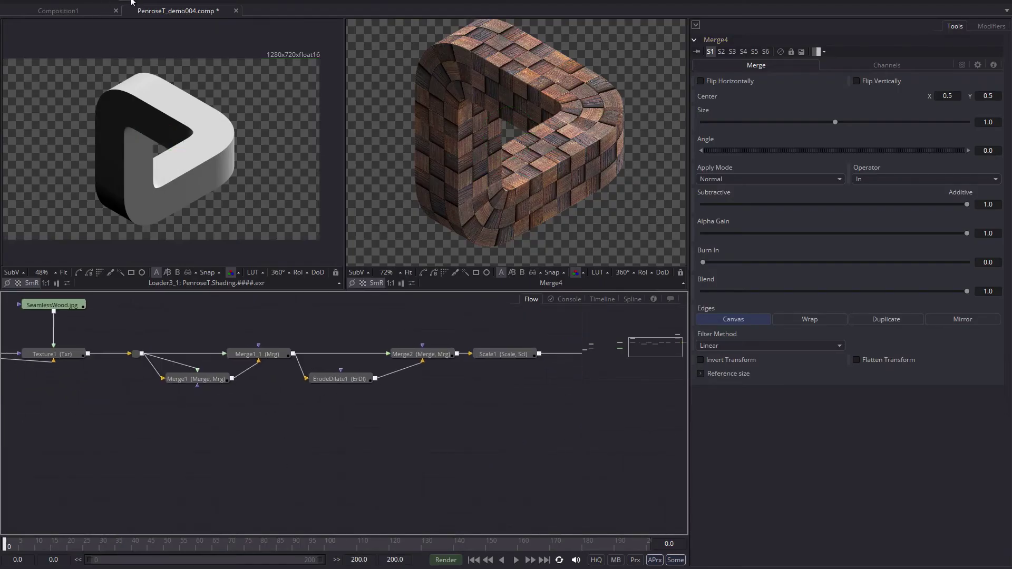
Step: Add a Background node below the merge chain, make it a linear gradient, and insert a gradient stop at 0.5
{"action": "left_click_drag", "start_coordinate": [132, 2], "coordinate": [266, 474]}
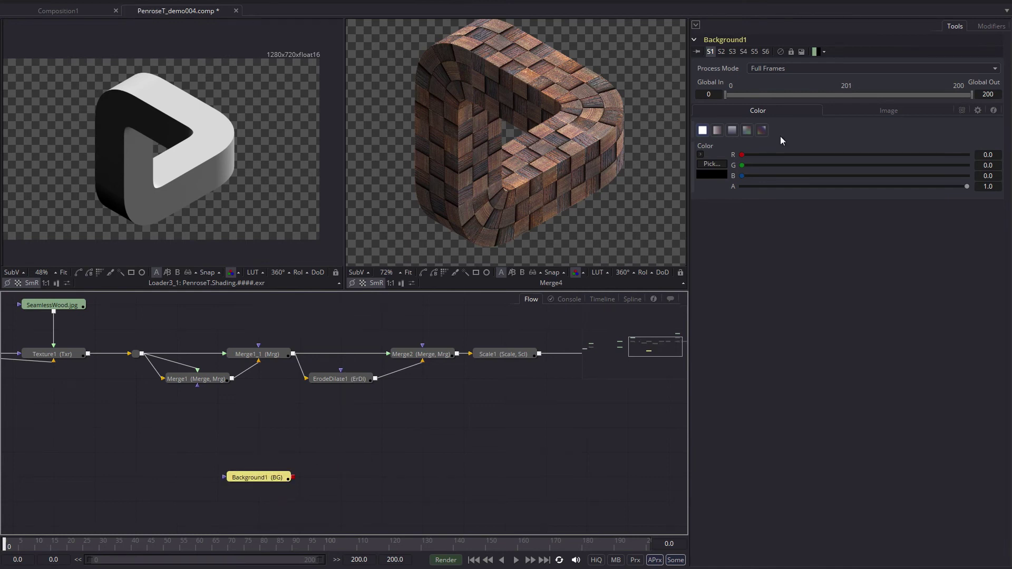
{"action": "left_click", "coordinate": [762, 130]}
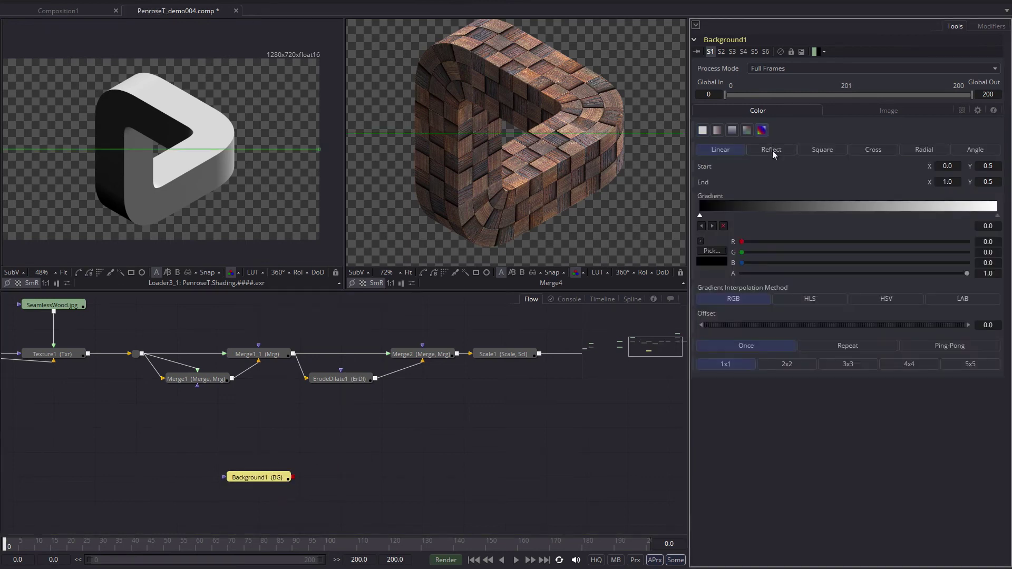
{"action": "left_click", "coordinate": [856, 218]}
{"action": "left_click", "coordinate": [993, 226]}
{"action": "type", "text": "0.5"}
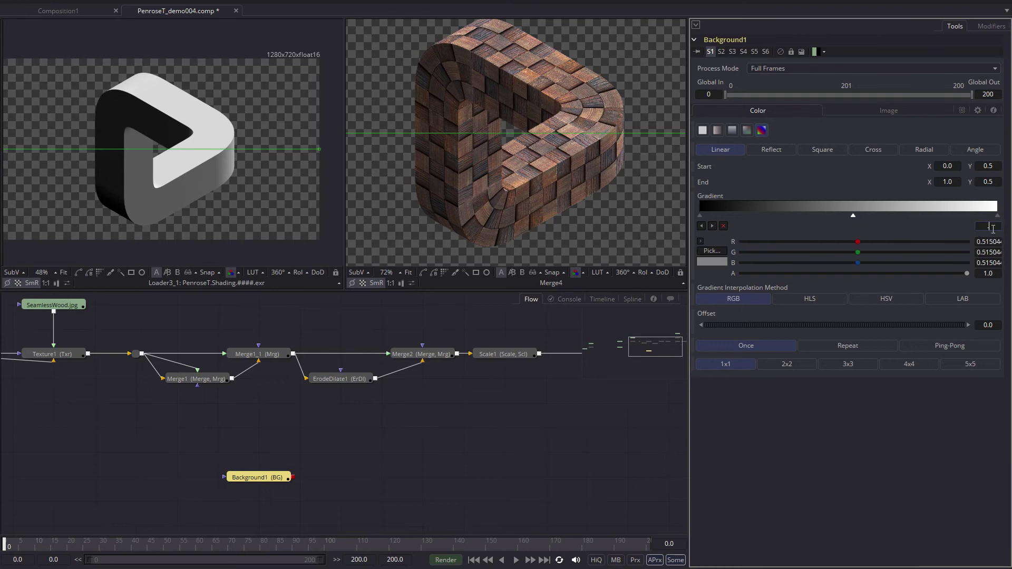
{"action": "key", "text": "Tab"}
Step: Color Background1's middle gradient stop white and its end stop black
{"action": "left_click", "coordinate": [711, 250]}
{"action": "left_click_drag", "start_coordinate": [627, 208], "coordinate": [626, 176]}
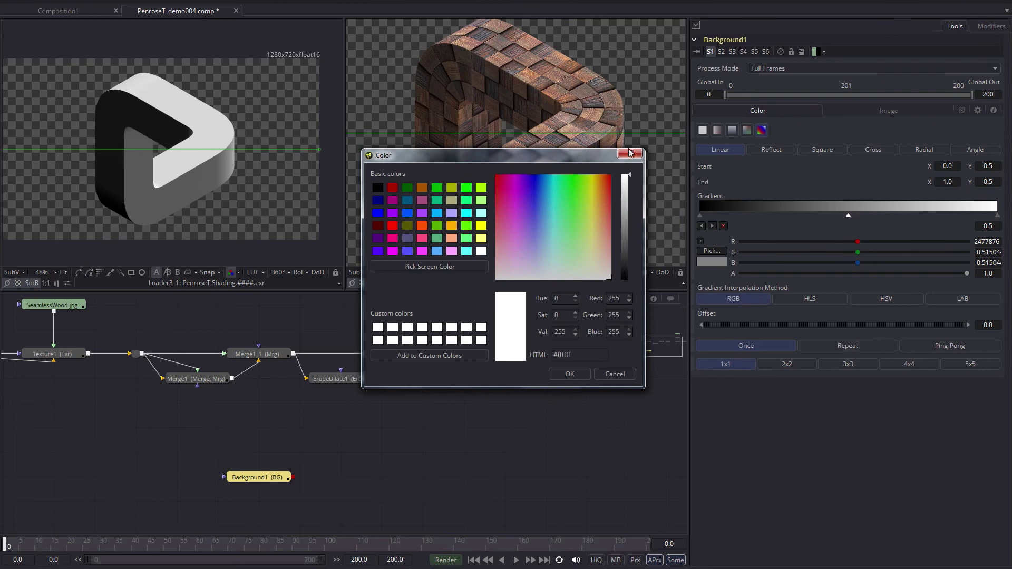
{"action": "left_click", "coordinate": [571, 375]}
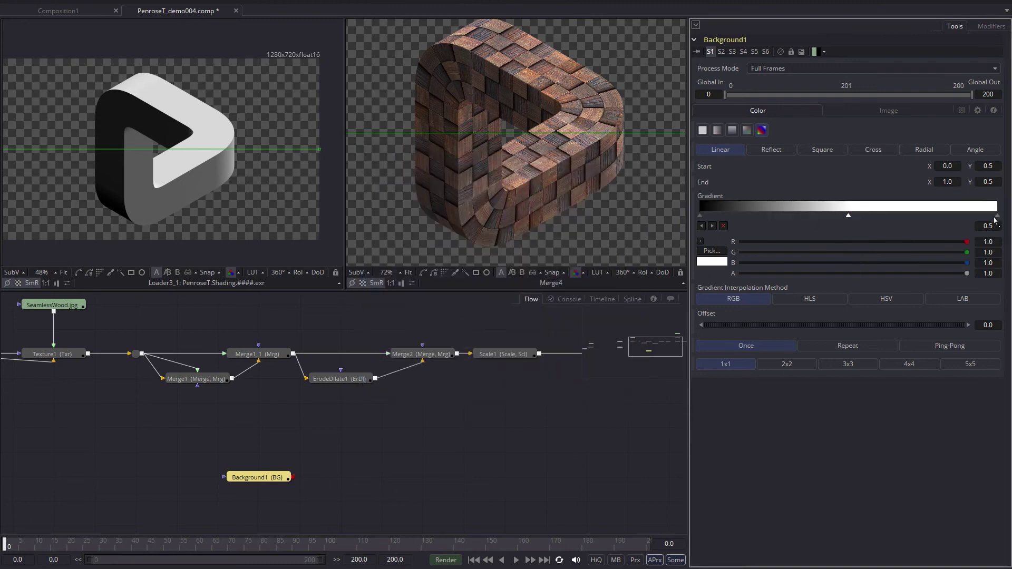
{"action": "left_click", "coordinate": [720, 253]}
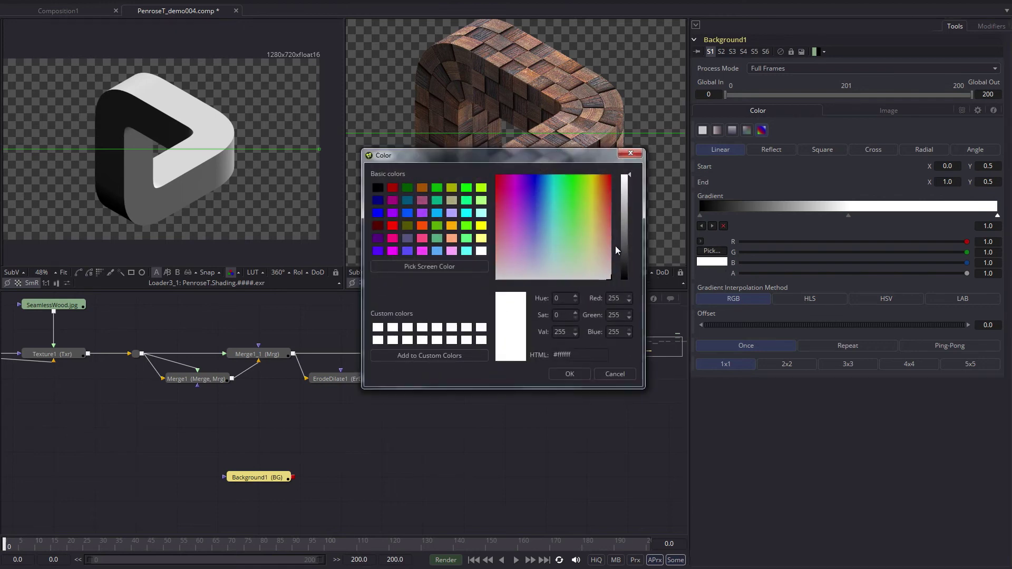
{"action": "left_click_drag", "start_coordinate": [615, 246], "coordinate": [618, 318]}
{"action": "left_click", "coordinate": [560, 375]}
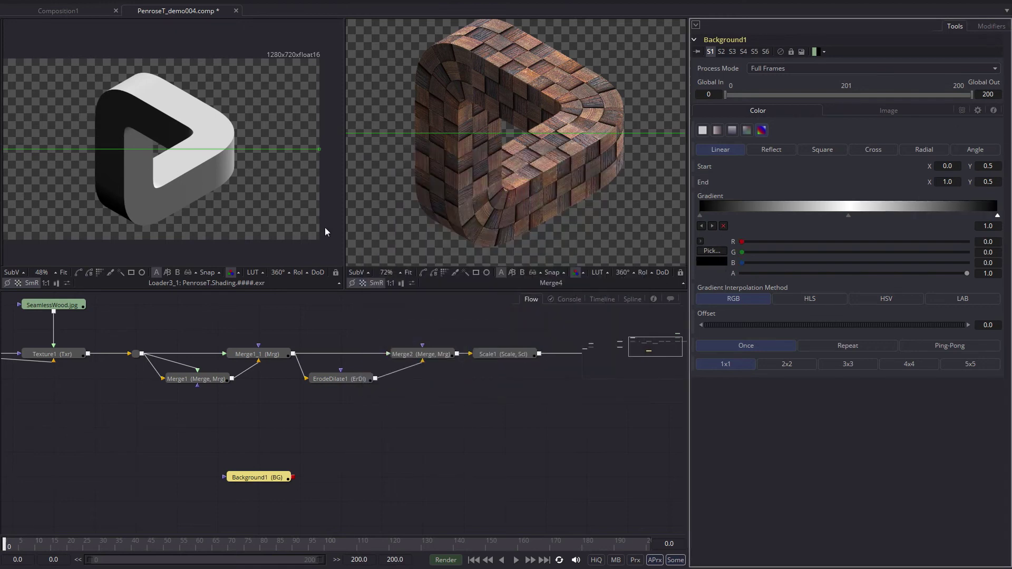
Step: Show Background1's gradient in the first viewer beside the whole Merge4 triangle in the second viewer
{"action": "left_click_drag", "start_coordinate": [264, 470], "coordinate": [153, 160]}
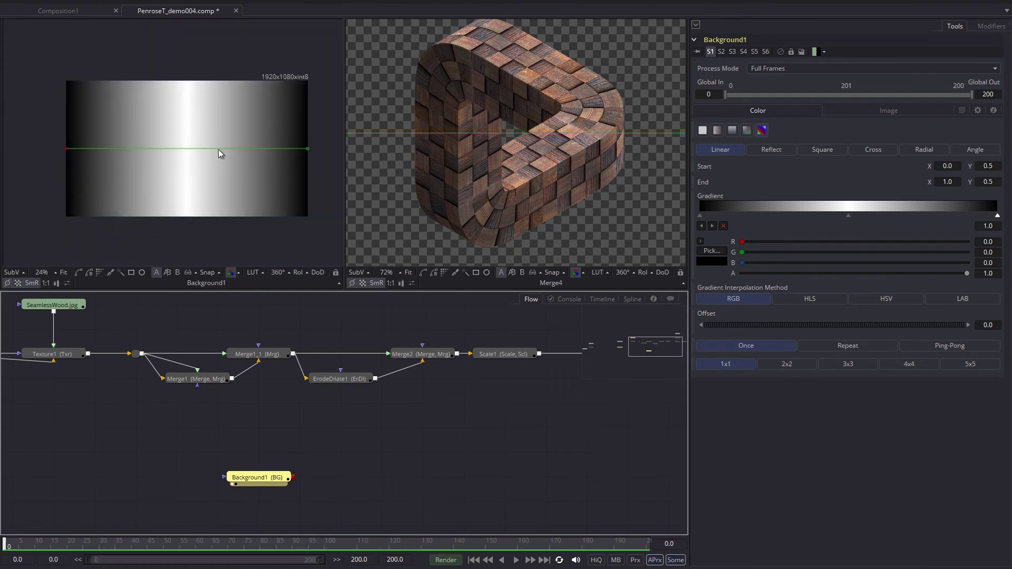
{"action": "scroll", "coordinate": [227, 132], "scroll_direction": "up", "scroll_amount": 2}
{"action": "scroll", "coordinate": [228, 138], "scroll_direction": "down", "scroll_amount": 2}
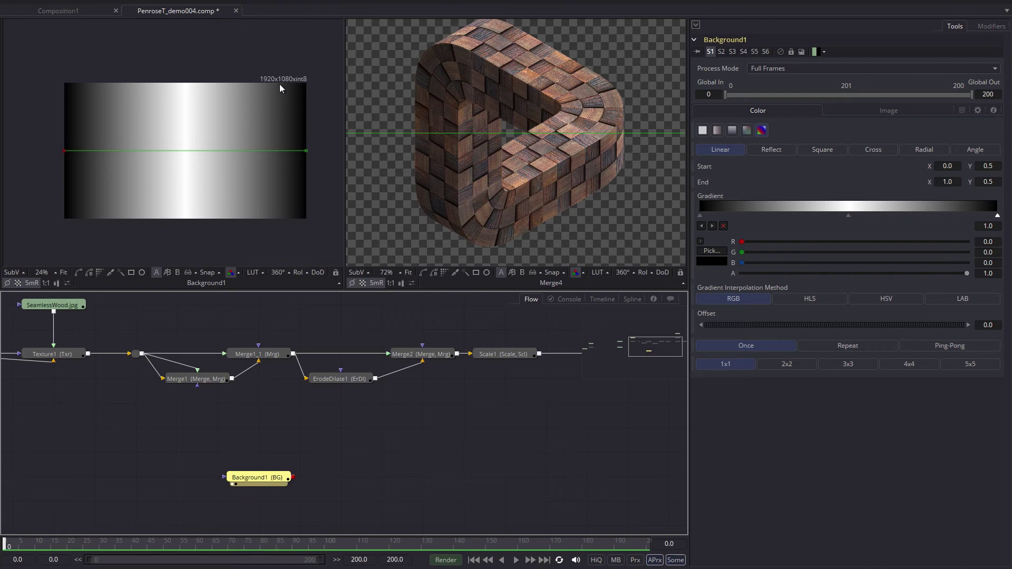
{"action": "scroll", "coordinate": [612, 111], "scroll_direction": "down", "scroll_amount": 4}
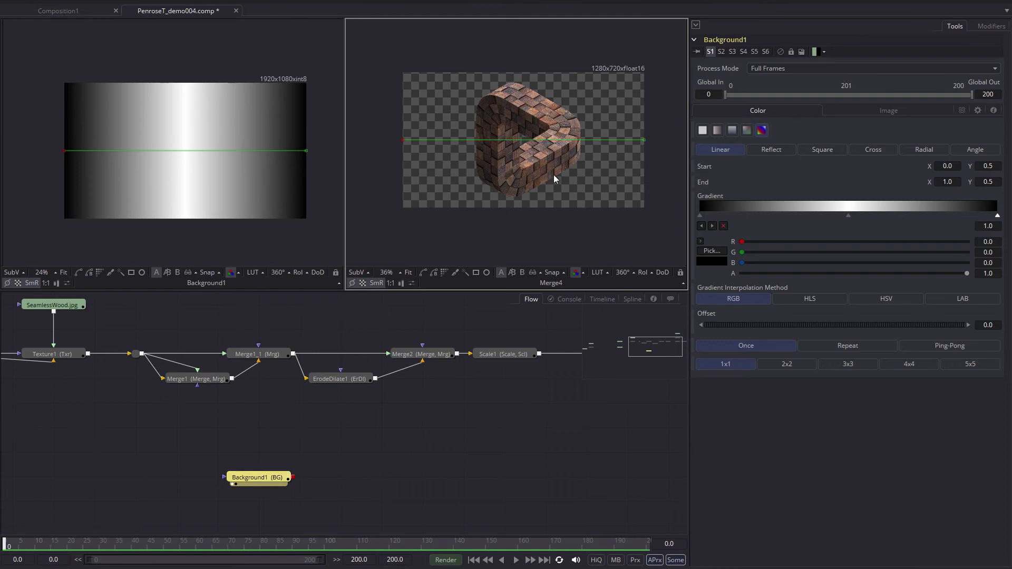
Step: Set Background1's image size to 2048 wide and 2048 high
{"action": "left_click", "coordinate": [266, 476]}
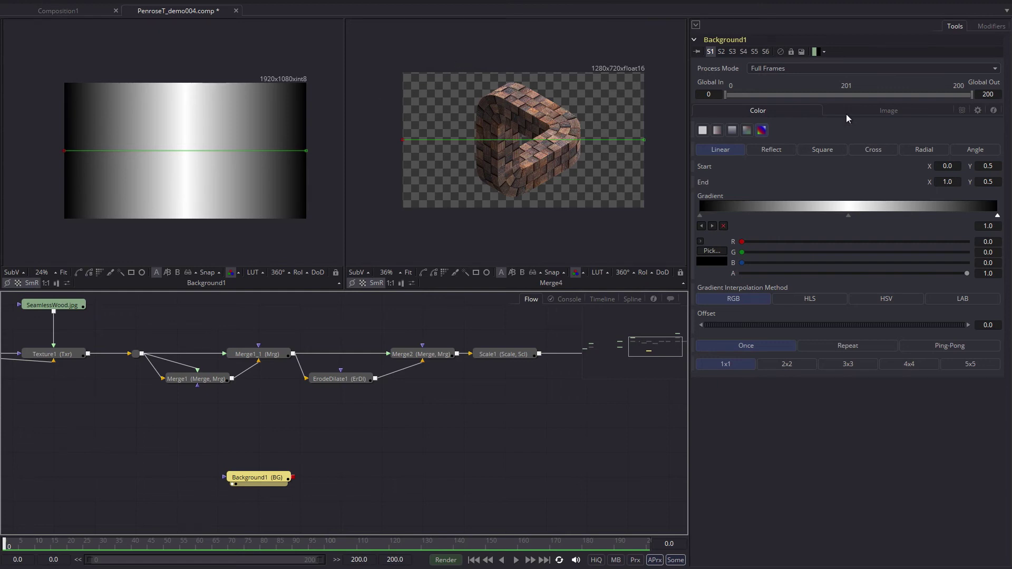
{"action": "left_click", "coordinate": [888, 111]}
{"action": "left_click", "coordinate": [988, 151]}
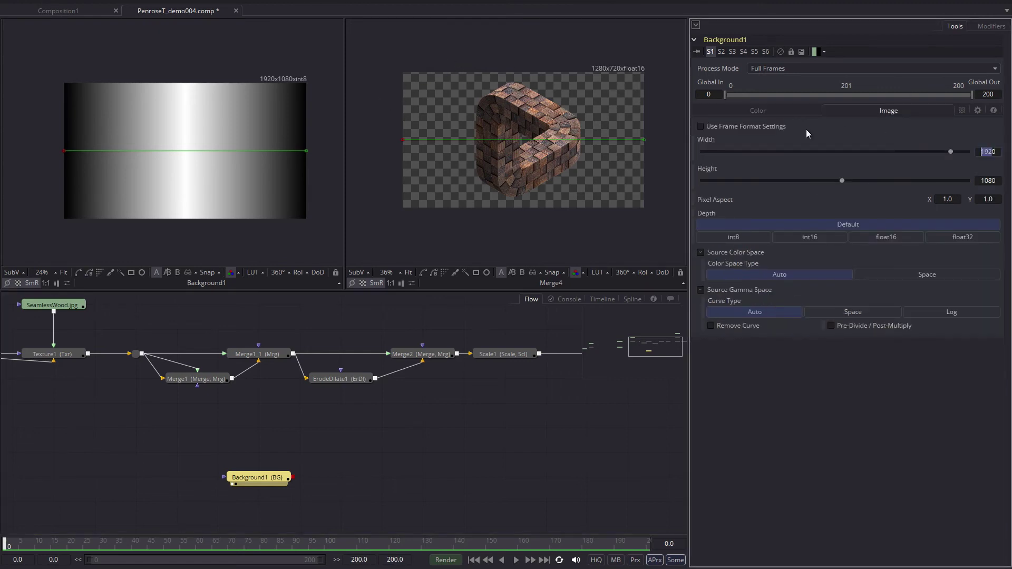
{"action": "type", "text": "2048"}
{"action": "key", "text": "Tab"}
{"action": "type", "text": "2048"}
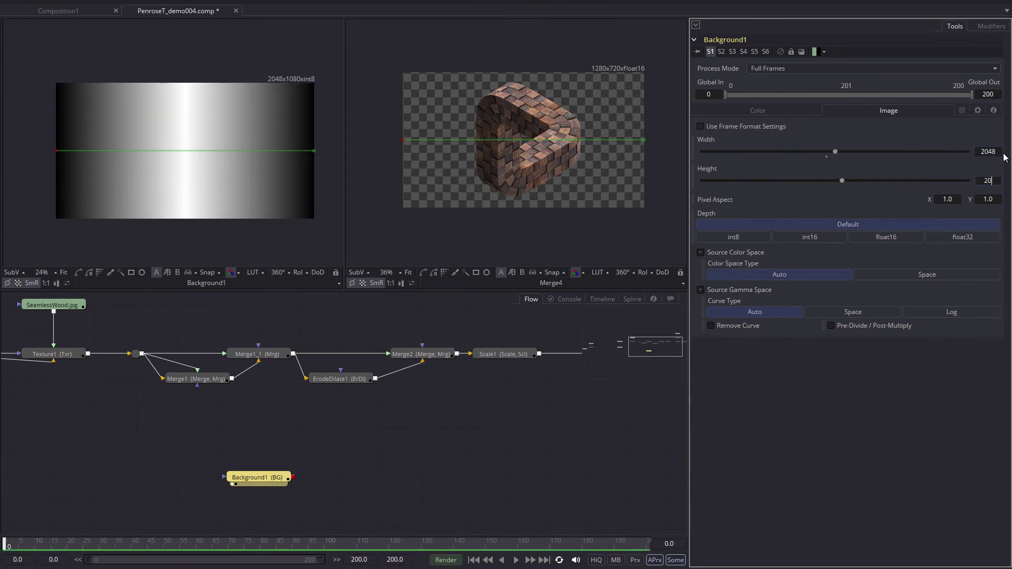
Step: Add a Coordinate Space node beside Background1 and feed it with Background1's 2048 by 2048 gradient
{"action": "key", "text": "Tab"}
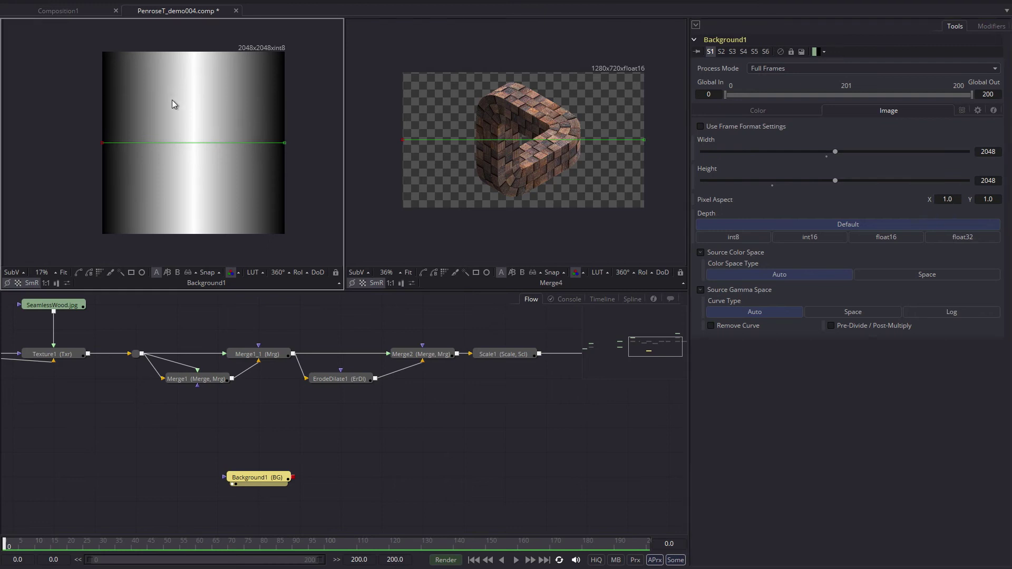
{"action": "left_click", "coordinate": [306, 448]}
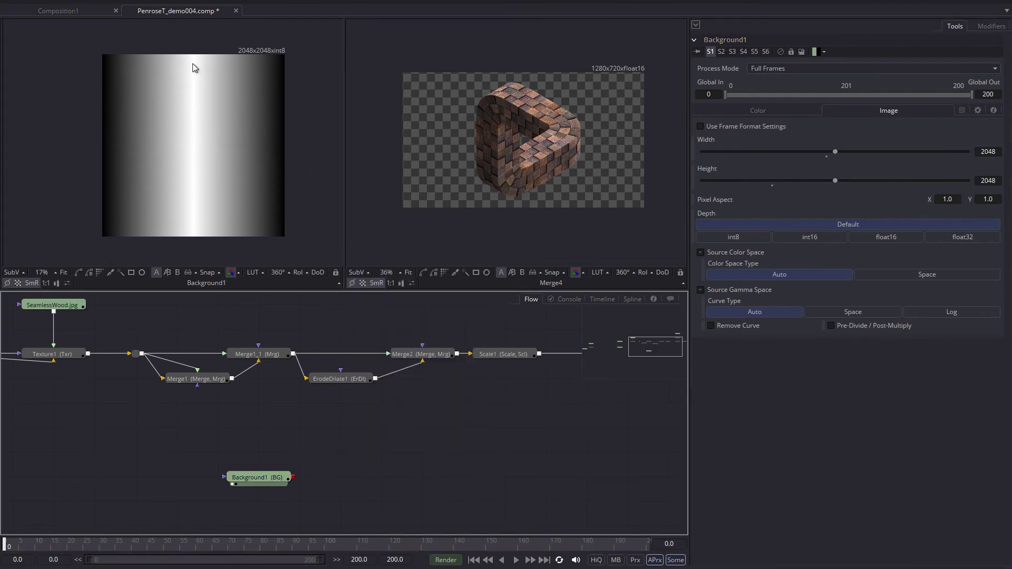
{"action": "right_click", "coordinate": [381, 453]}
{"action": "mouse_move", "coordinate": [429, 253]}
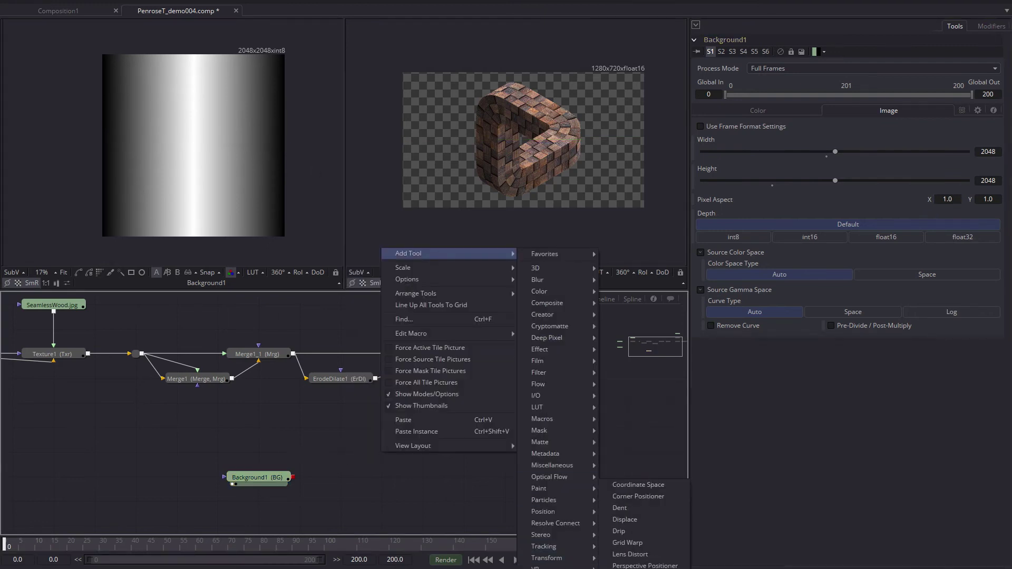
{"action": "left_click", "coordinate": [633, 484]}
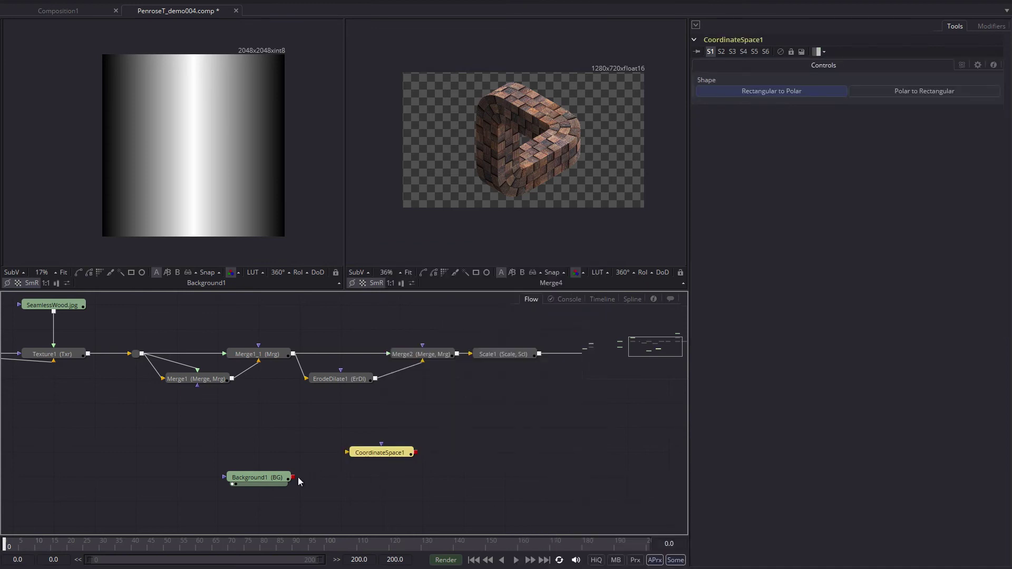
{"action": "left_click_drag", "start_coordinate": [293, 477], "coordinate": [337, 472]}
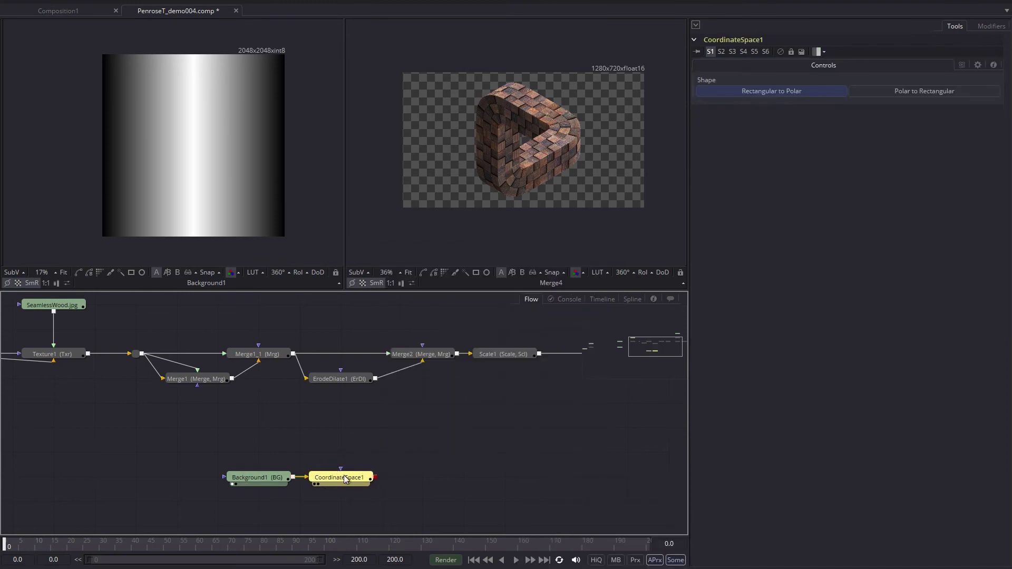
Step: Set CoordinateSpace1's shape to Polar to Rectangular and show the whole result in the second viewer
{"action": "left_click", "coordinate": [925, 92]}
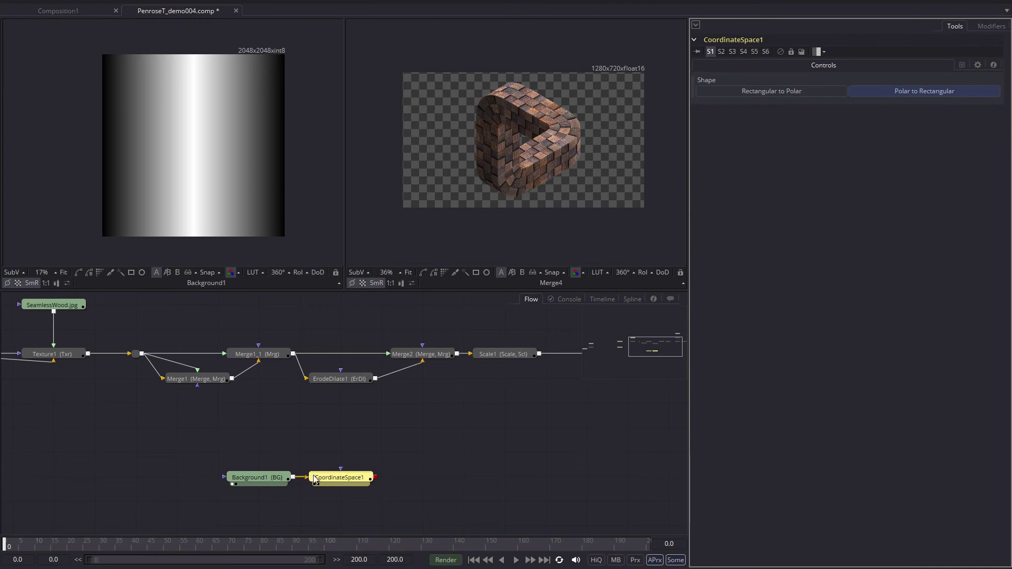
{"action": "left_click_drag", "start_coordinate": [338, 477], "coordinate": [455, 230]}
{"action": "scroll", "coordinate": [572, 125], "scroll_direction": "down", "scroll_amount": 3}
{"action": "left_click_drag", "start_coordinate": [568, 120], "coordinate": [501, 144]}
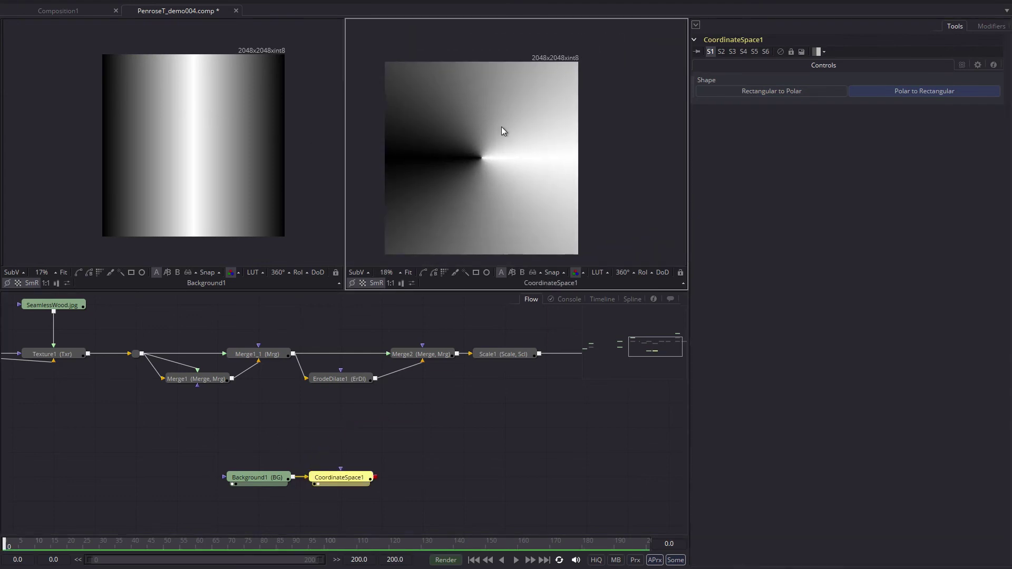
Step: Place a BackDrop.jpg loader above CoordinateSpace1 and show it in the first viewer
{"action": "left_click_drag", "start_coordinate": [433, 434], "coordinate": [307, 428]}
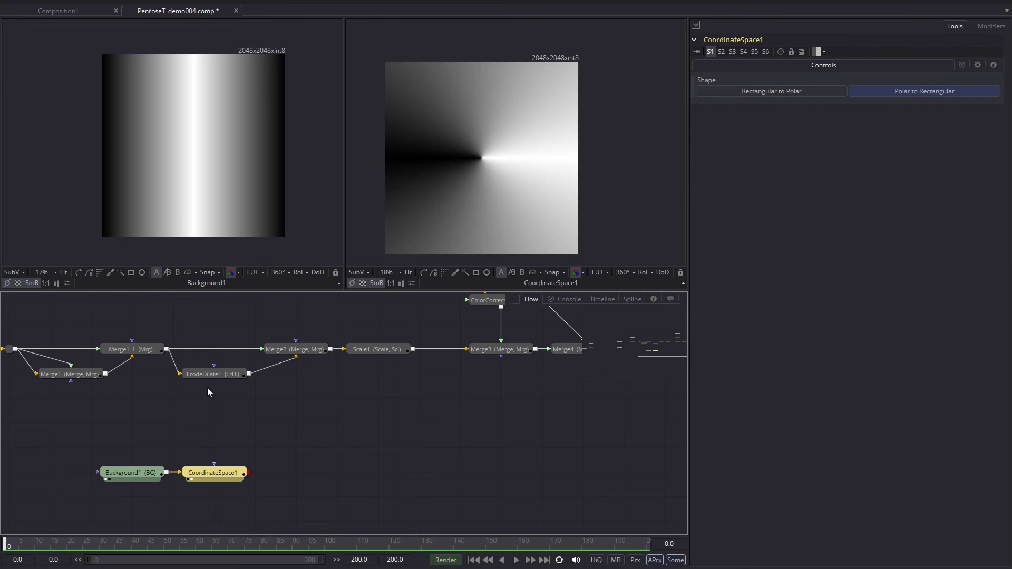
{"action": "left_click_drag", "start_coordinate": [360, 402], "coordinate": [323, 413]}
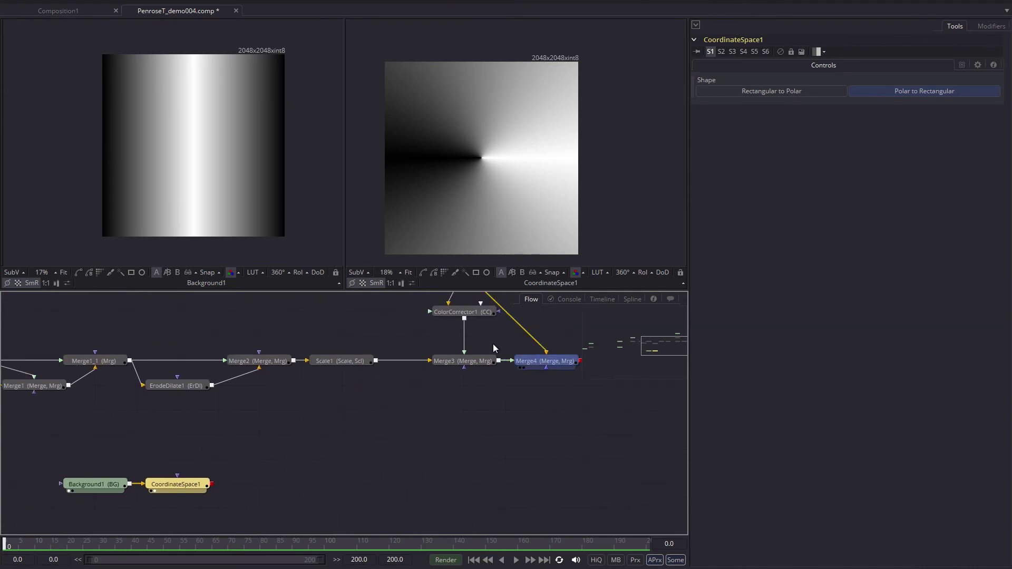
{"action": "left_click", "coordinate": [520, 367]}
{"action": "scroll", "coordinate": [245, 169], "scroll_direction": "up", "scroll_amount": 1}
{"action": "mouse_move", "coordinate": [316, 474]}
{"action": "left_mouse_down"}
{"action": "mouse_move", "coordinate": [345, 455]}
{"action": "mouse_move", "coordinate": [322, 461]}
{"action": "left_mouse_up"}
{"action": "left_click_drag", "start_coordinate": [269, 436], "coordinate": [684, 415]}
{"action": "left_click_drag", "start_coordinate": [181, 401], "coordinate": [198, 182]}
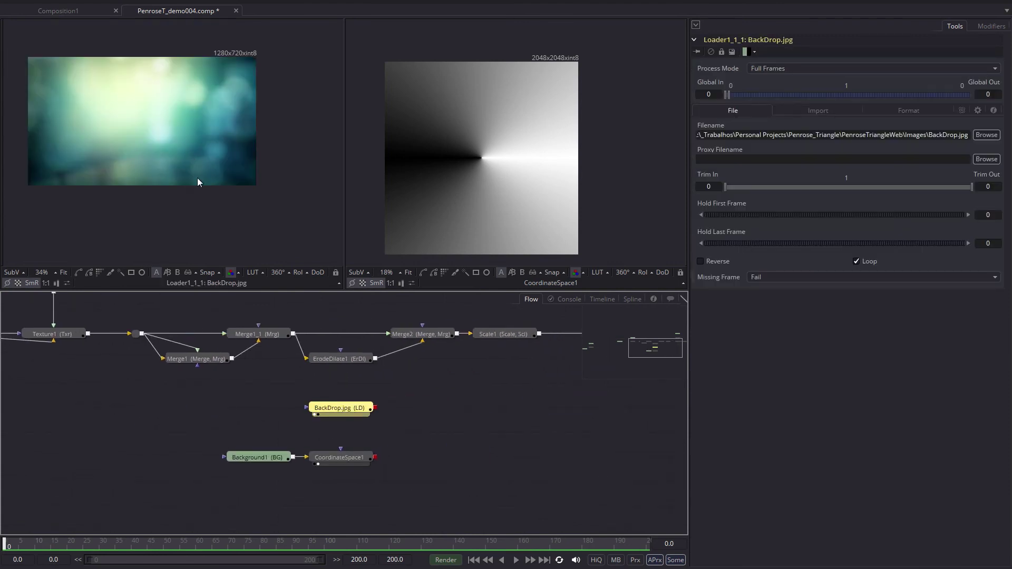
Step: Add a Merge node beside the BackDrop.jpg loader and connect the loader as its background
{"action": "right_click", "coordinate": [447, 389]}
{"action": "mouse_move", "coordinate": [534, 396]}
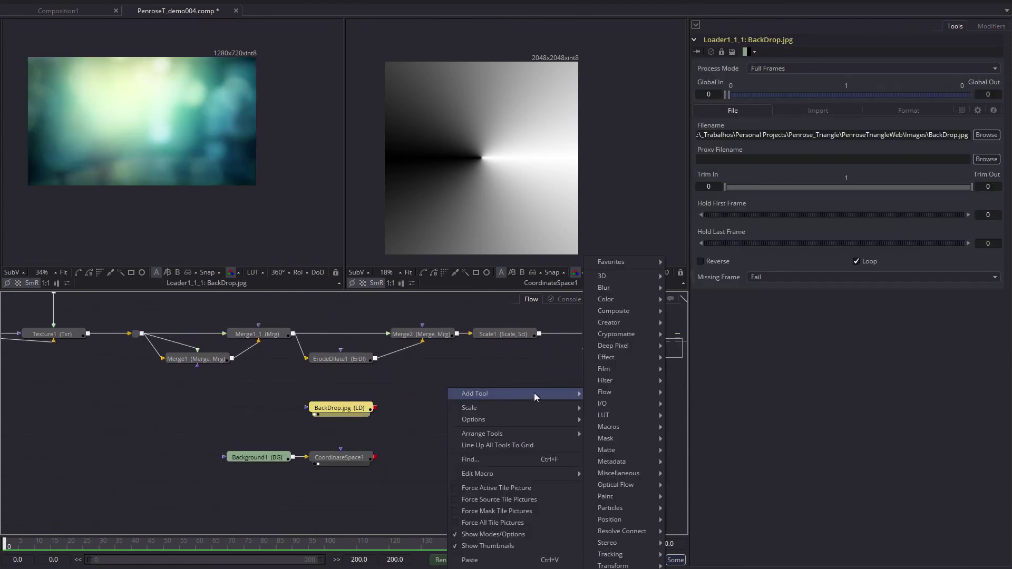
{"action": "mouse_move", "coordinate": [653, 311]}
{"action": "left_click", "coordinate": [696, 322]}
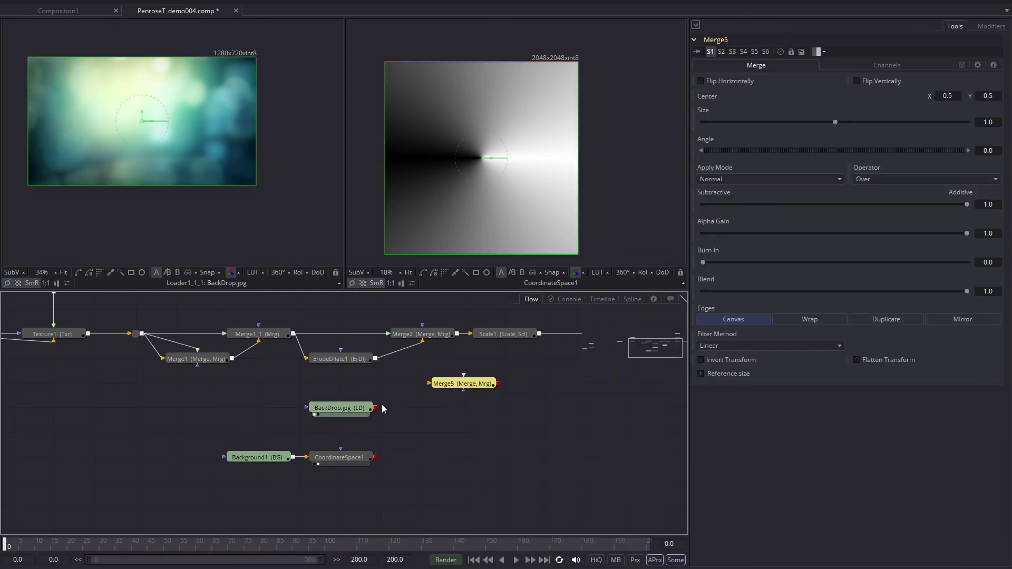
{"action": "left_click_drag", "start_coordinate": [375, 408], "coordinate": [458, 408]}
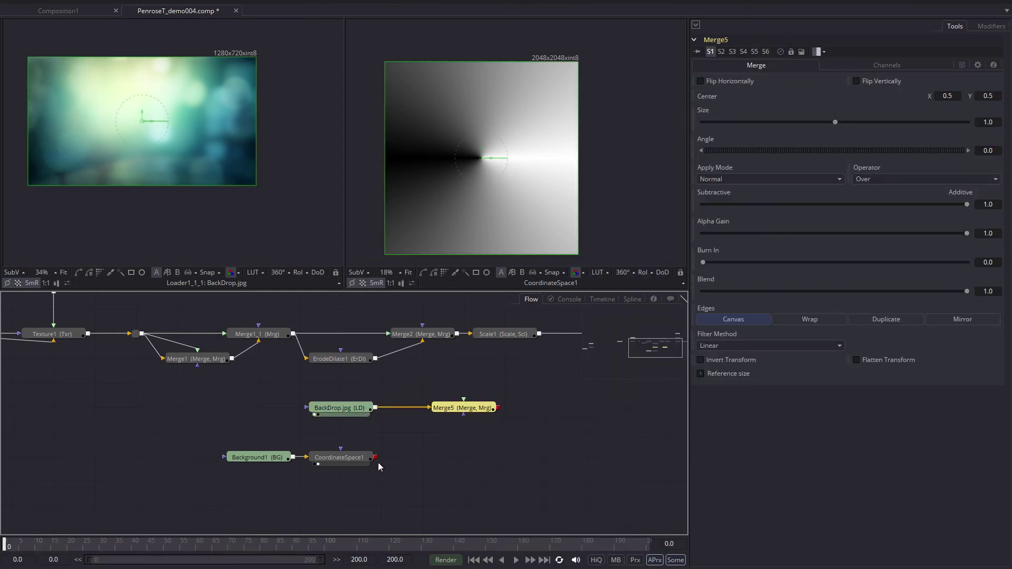
Step: Connect CoordinateSpace1 as Merge5's foreground, with the BackDrop.jpg loader moved below and Merge5 placed between the two branches
{"action": "left_click_drag", "start_coordinate": [376, 457], "coordinate": [438, 432]}
{"action": "left_click_drag", "start_coordinate": [363, 415], "coordinate": [363, 513]}
{"action": "left_click_drag", "start_coordinate": [463, 415], "coordinate": [463, 465]}
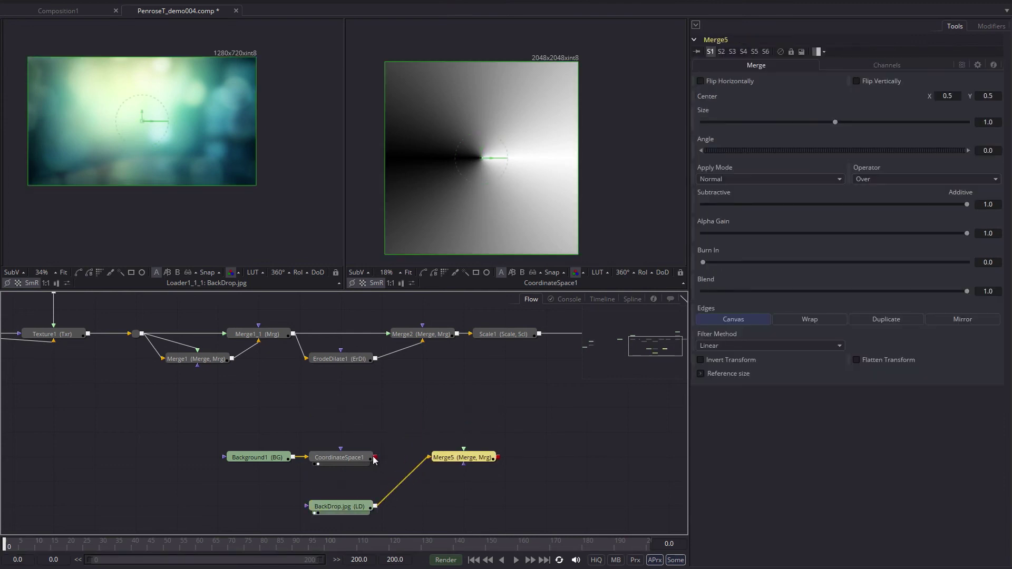
{"action": "left_click_drag", "start_coordinate": [375, 460], "coordinate": [457, 482]}
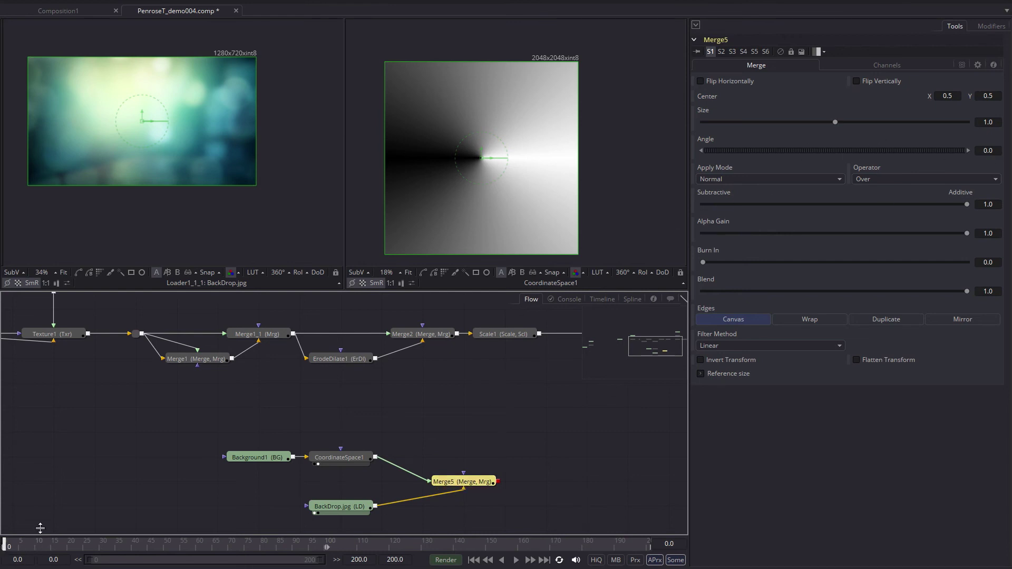
Step: Animate Merge5's angle from 0 at frame 0 to 720 at frame 200 and show Merge5 in the second viewer
{"action": "right_click", "coordinate": [729, 149]}
{"action": "left_click", "coordinate": [736, 151]}
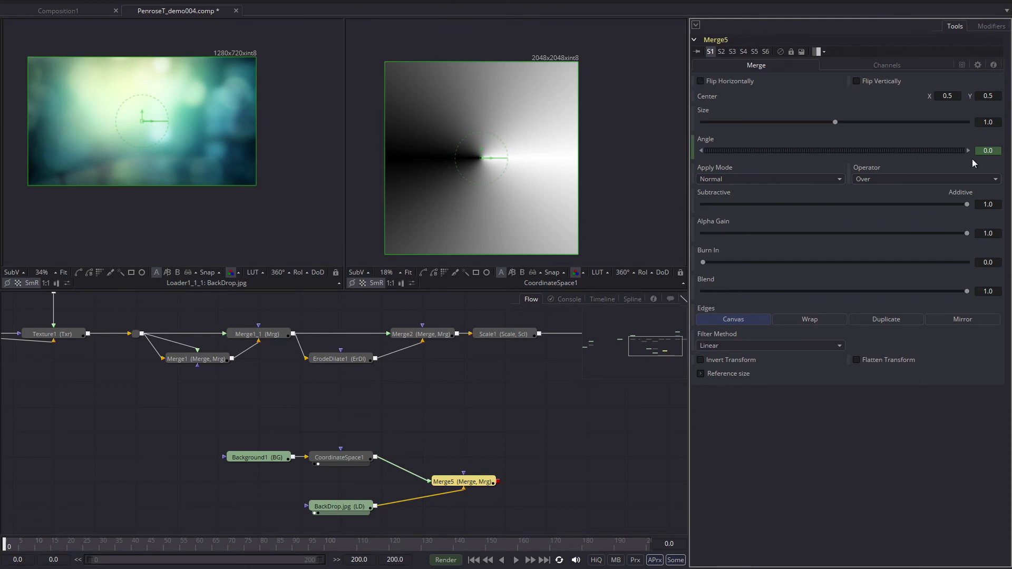
{"action": "left_click_drag", "start_coordinate": [553, 550], "coordinate": [723, 529]}
{"action": "type", "text": "720"}
{"action": "key", "text": "Tab"}
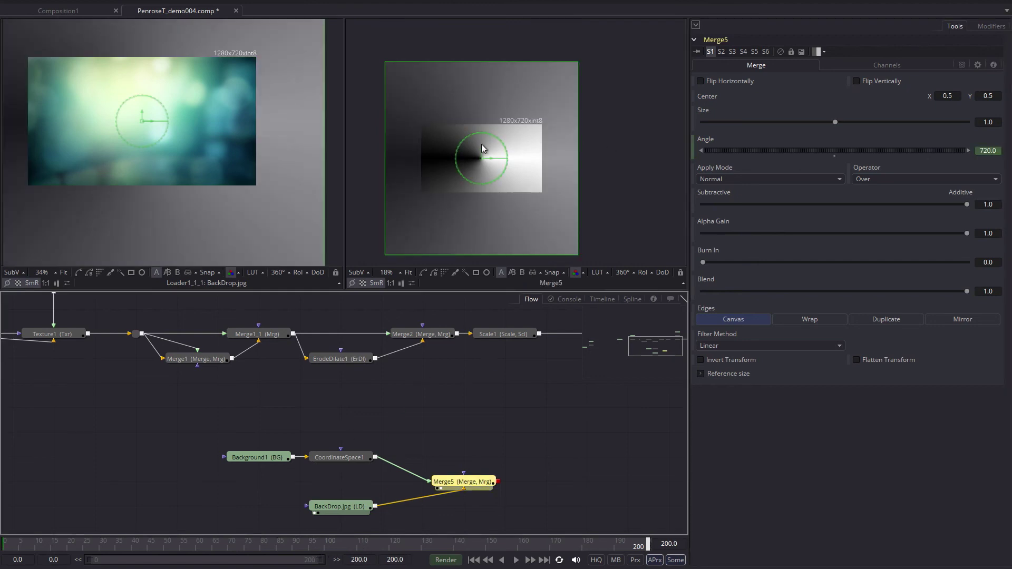
Step: Examine Merge5's rotating polar gradient in the second viewer while scrubbing from frame 0 to frame 200
{"action": "left_click_drag", "start_coordinate": [301, 538], "coordinate": [1, 506]}
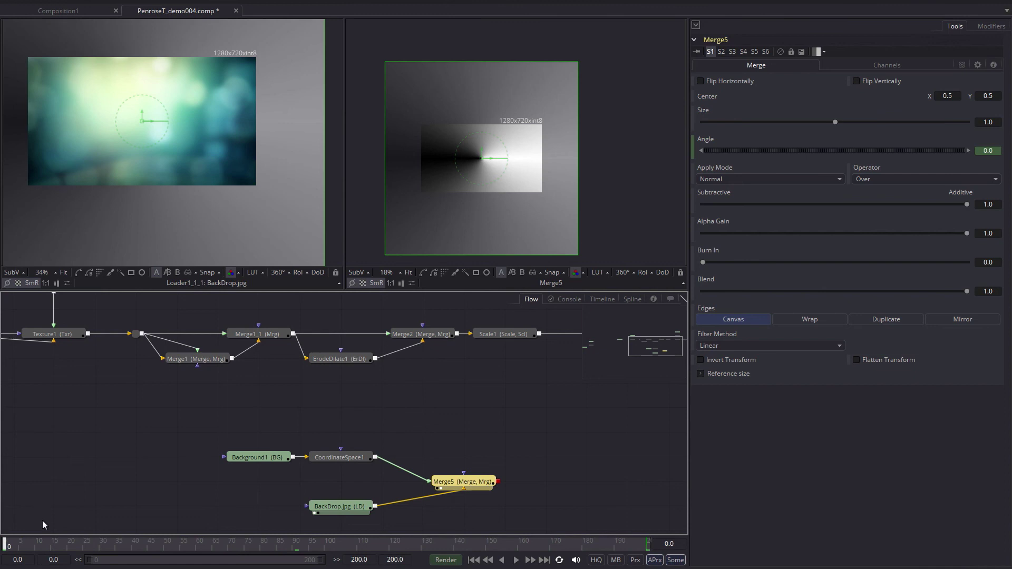
{"action": "left_click_drag", "start_coordinate": [58, 542], "coordinate": [675, 546]}
{"action": "left_click", "coordinate": [527, 475]}
{"action": "left_click_drag", "start_coordinate": [565, 370], "coordinate": [543, 369]}
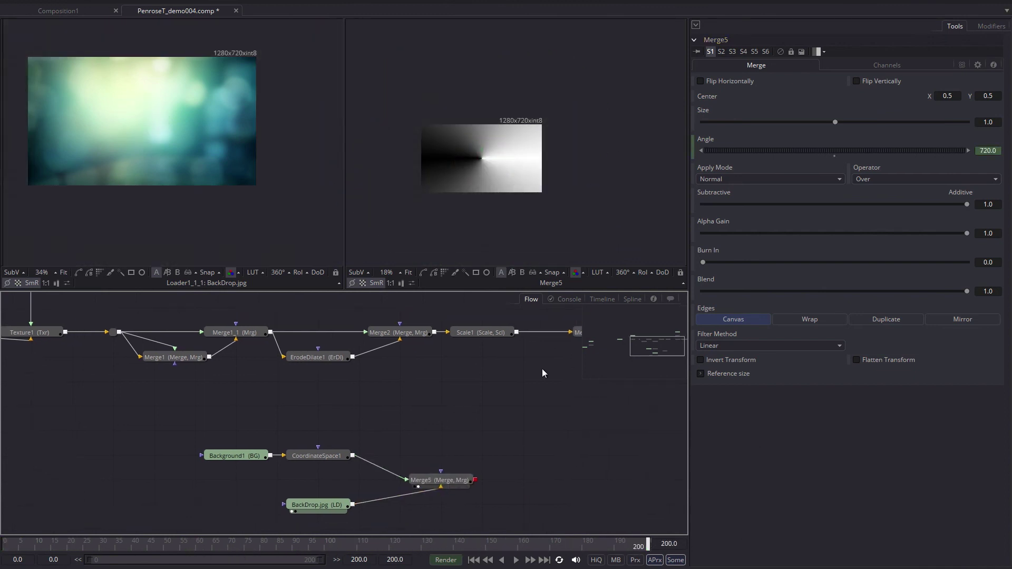
{"action": "scroll", "coordinate": [480, 166], "scroll_direction": "up", "scroll_amount": 1}
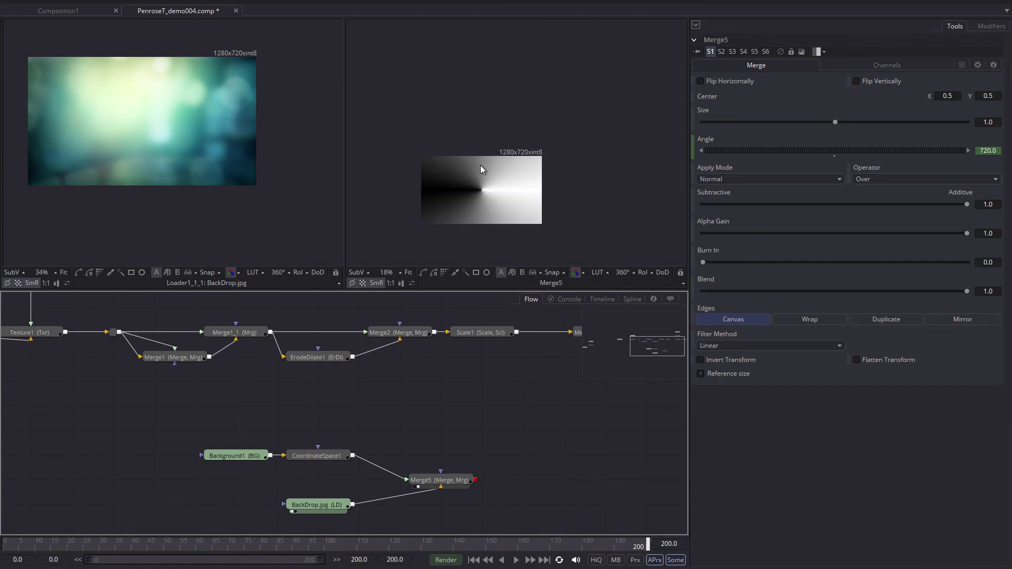
{"action": "scroll", "coordinate": [477, 182], "scroll_direction": "up", "scroll_amount": 3}
{"action": "left_click_drag", "start_coordinate": [490, 196], "coordinate": [514, 132]}
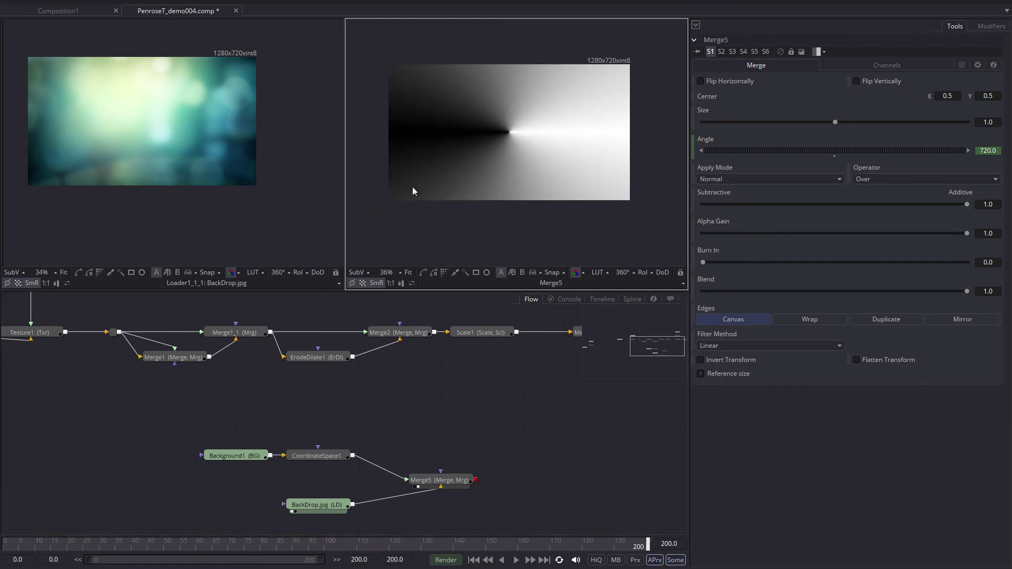
{"action": "left_click_drag", "start_coordinate": [393, 542], "coordinate": [653, 543]}
Step: Add a Depth Blur node in the empty space below Merge4
{"action": "left_click_drag", "start_coordinate": [496, 407], "coordinate": [266, 417]}
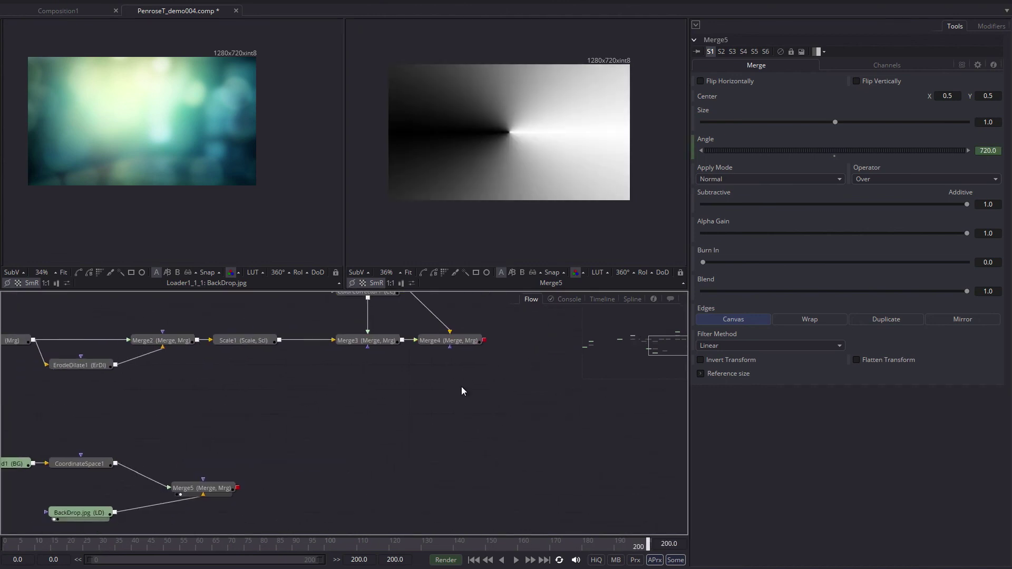
{"action": "left_click_drag", "start_coordinate": [435, 398], "coordinate": [425, 422]}
{"action": "right_click", "coordinate": [424, 422]}
{"action": "mouse_move", "coordinate": [454, 223]}
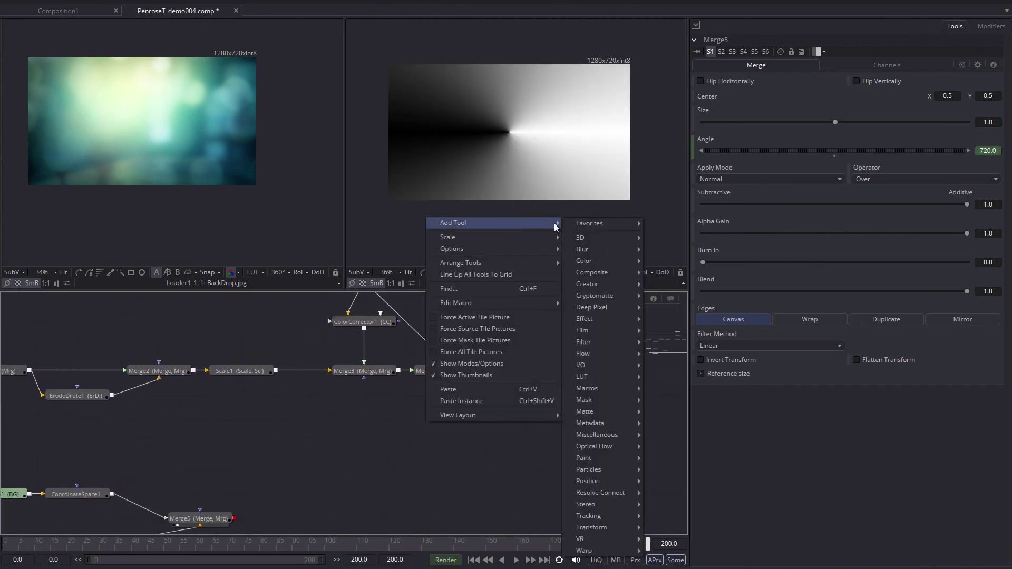
{"action": "mouse_move", "coordinate": [620, 309]}
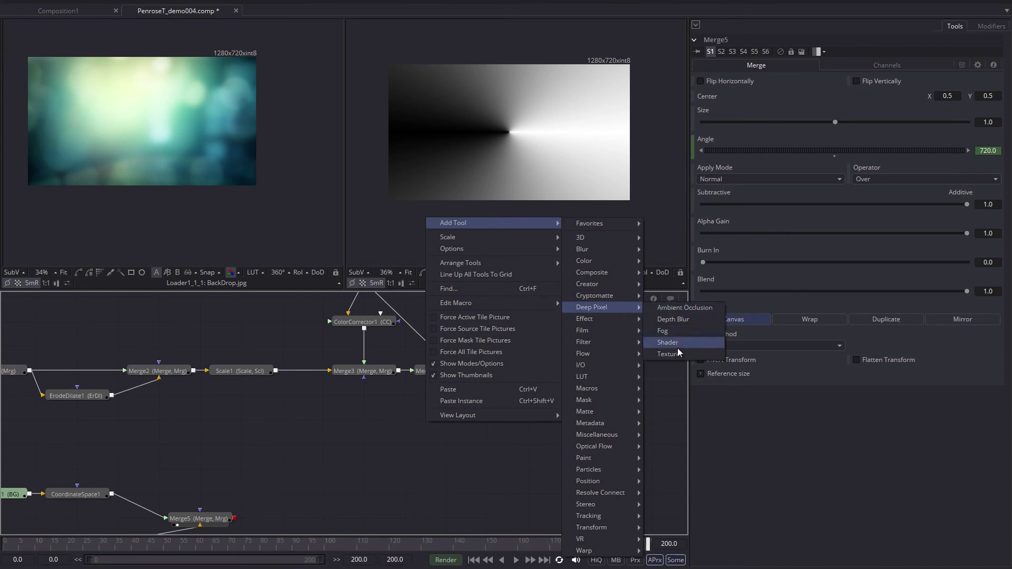
{"action": "left_click", "coordinate": [674, 319]}
{"action": "left_click_drag", "start_coordinate": [426, 418], "coordinate": [468, 466]}
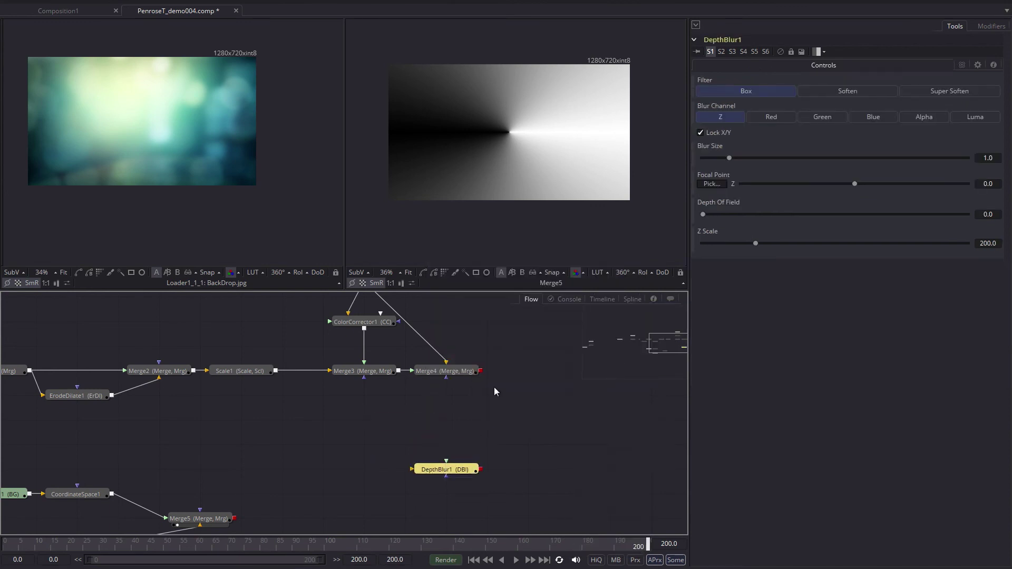
Step: Connect Merge4 as DepthBlur1's main input and Merge5 as its blur image
{"action": "left_click_drag", "start_coordinate": [481, 371], "coordinate": [412, 470]}
{"action": "left_click_drag", "start_coordinate": [298, 495], "coordinate": [278, 449]}
{"action": "left_click_drag", "start_coordinate": [213, 473], "coordinate": [432, 426]}
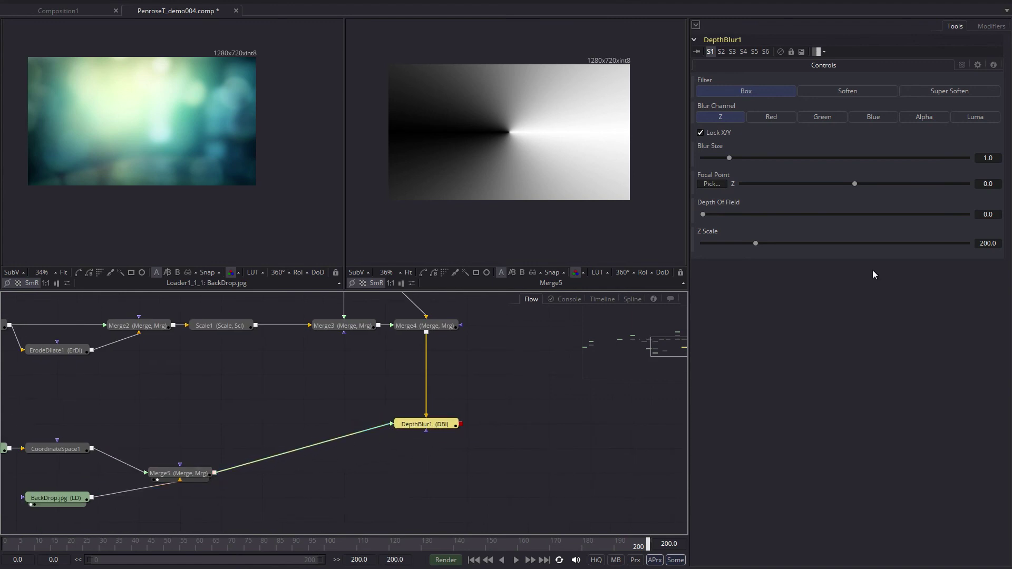
Step: Set DepthBlur1's blur channel to Luma and its blur size to 15, and show it in the second viewer
{"action": "left_click", "coordinate": [979, 118]}
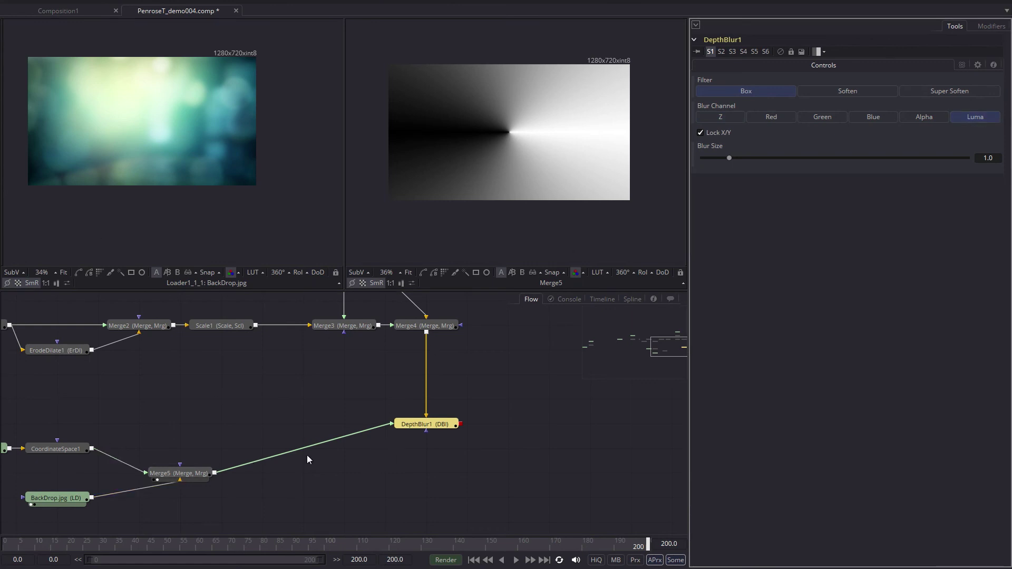
{"action": "left_click", "coordinate": [993, 158]}
{"action": "type", "text": "15"}
{"action": "key", "text": "Return"}
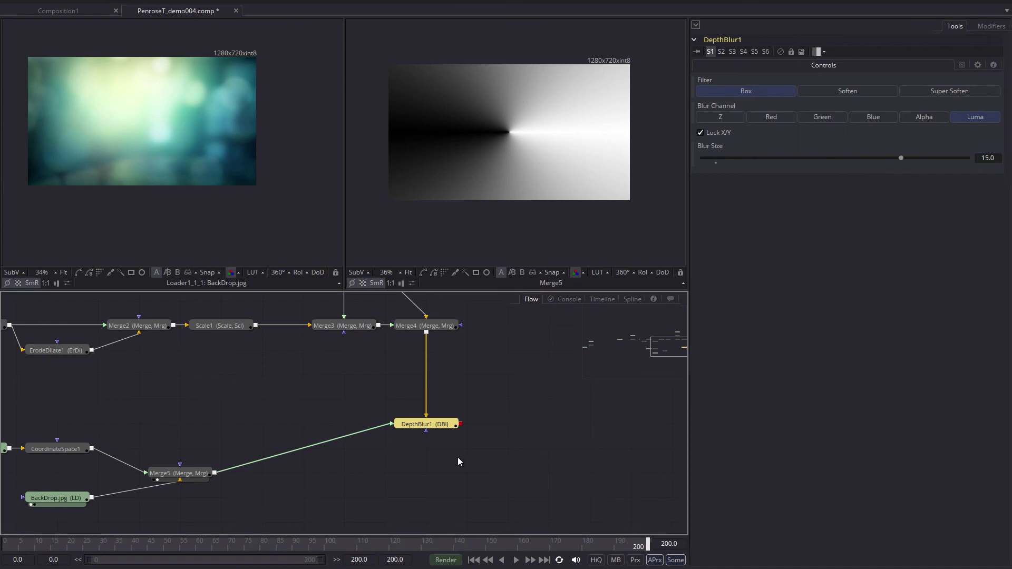
{"action": "key", "text": "2"}
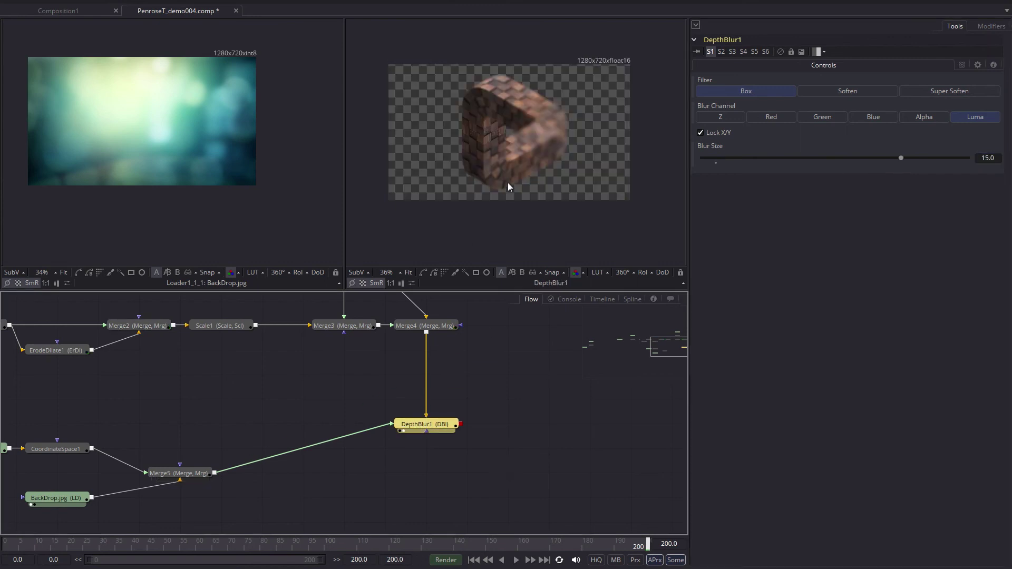
Step: Show Merge5 in the first viewer and scrub to frame 118 to compare the gradient with the enlarged blurred triangle
{"action": "scroll", "coordinate": [527, 110], "scroll_direction": "up", "scroll_amount": 2}
{"action": "left_click_drag", "start_coordinate": [526, 110], "coordinate": [529, 148]}
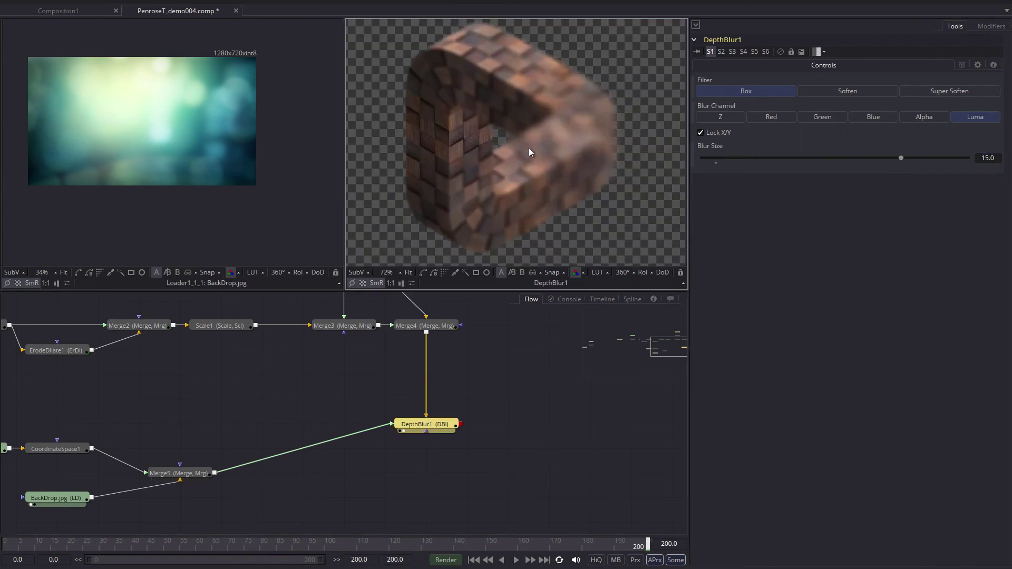
{"action": "left_click", "coordinate": [185, 470]}
{"action": "key", "text": "1"}
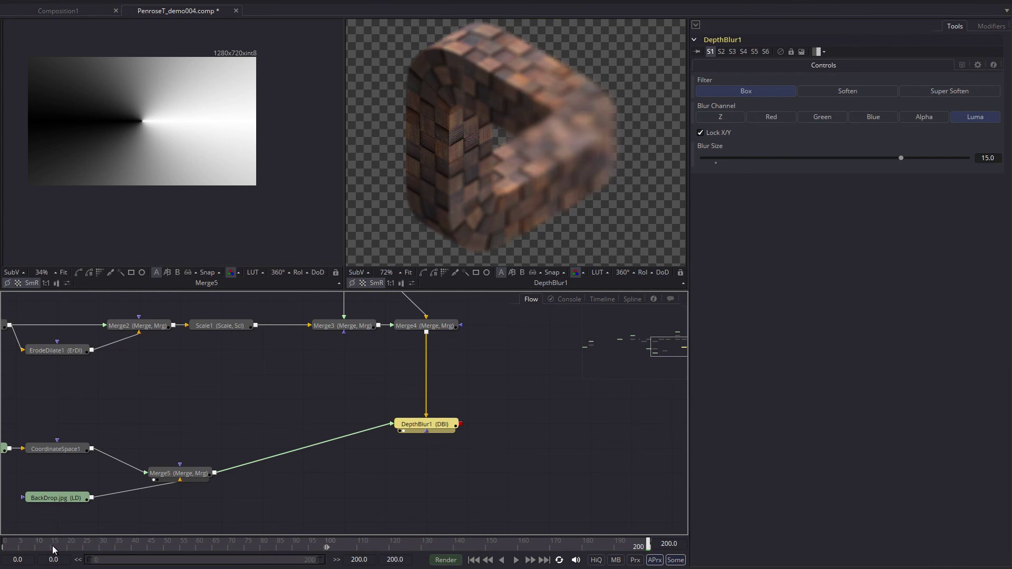
{"action": "left_click_drag", "start_coordinate": [87, 546], "coordinate": [136, 548]}
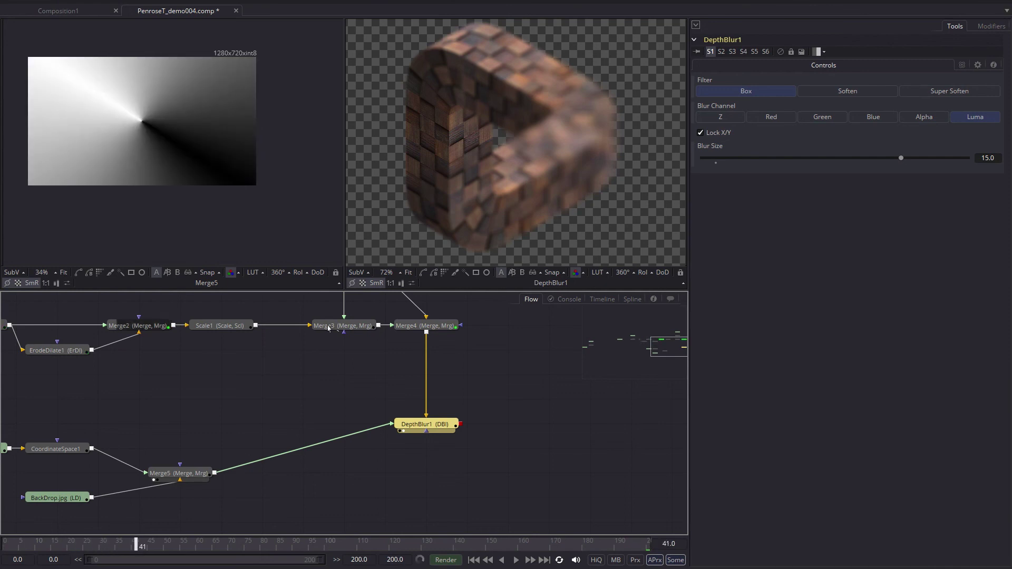
{"action": "left_click_drag", "start_coordinate": [328, 545], "coordinate": [384, 546]}
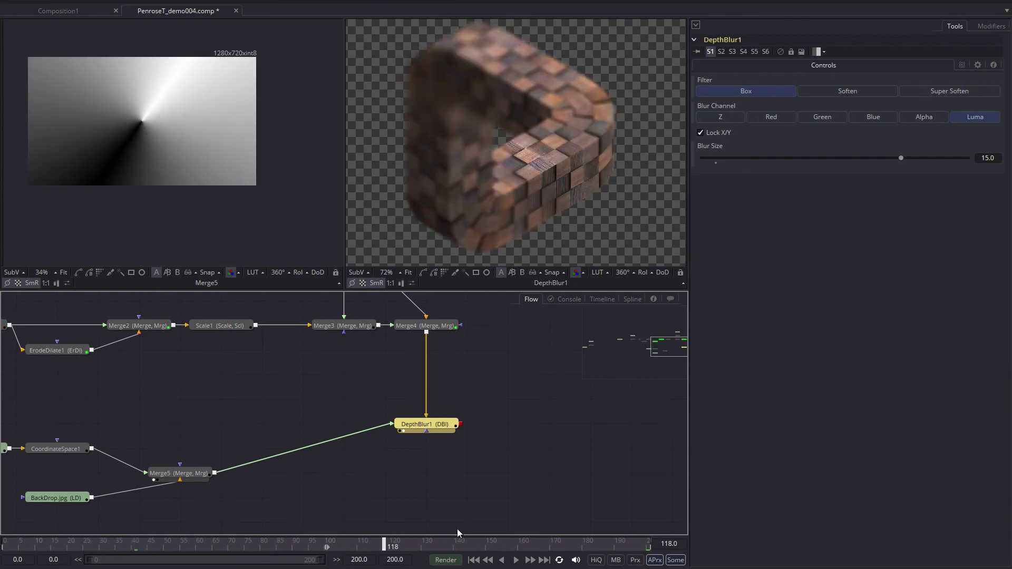
Step: Add a Merge node and place it directly below DepthBlur1
{"action": "left_click_drag", "start_coordinate": [238, 486], "coordinate": [258, 454]}
{"action": "left_click", "coordinate": [297, 359]}
{"action": "right_click", "coordinate": [296, 358]}
{"action": "mouse_move", "coordinate": [334, 360]}
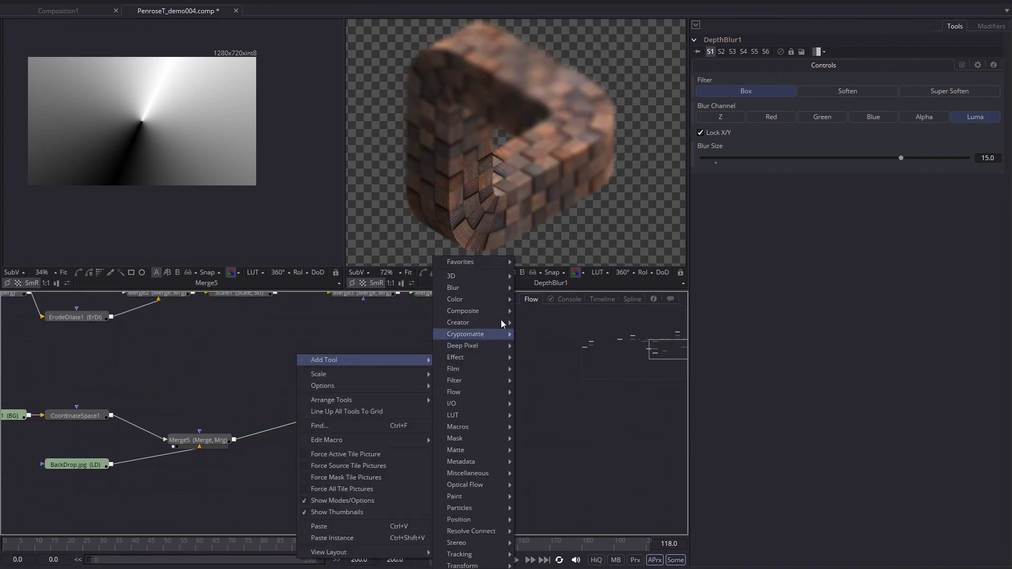
{"action": "mouse_move", "coordinate": [479, 283]}
{"action": "mouse_move", "coordinate": [480, 310]}
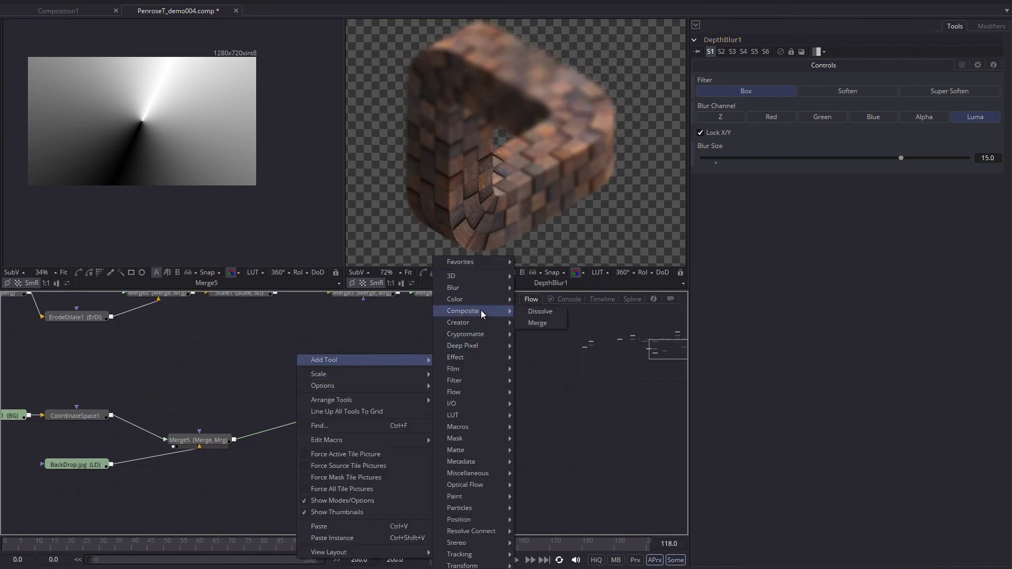
{"action": "left_click", "coordinate": [547, 322]}
{"action": "left_click_drag", "start_coordinate": [298, 341], "coordinate": [463, 462]}
Step: Connect DepthBlur1 as Merge6's foreground and BackDrop.jpg as its background, and show Merge6 in the second viewer
{"action": "left_click_drag", "start_coordinate": [446, 391], "coordinate": [445, 457]}
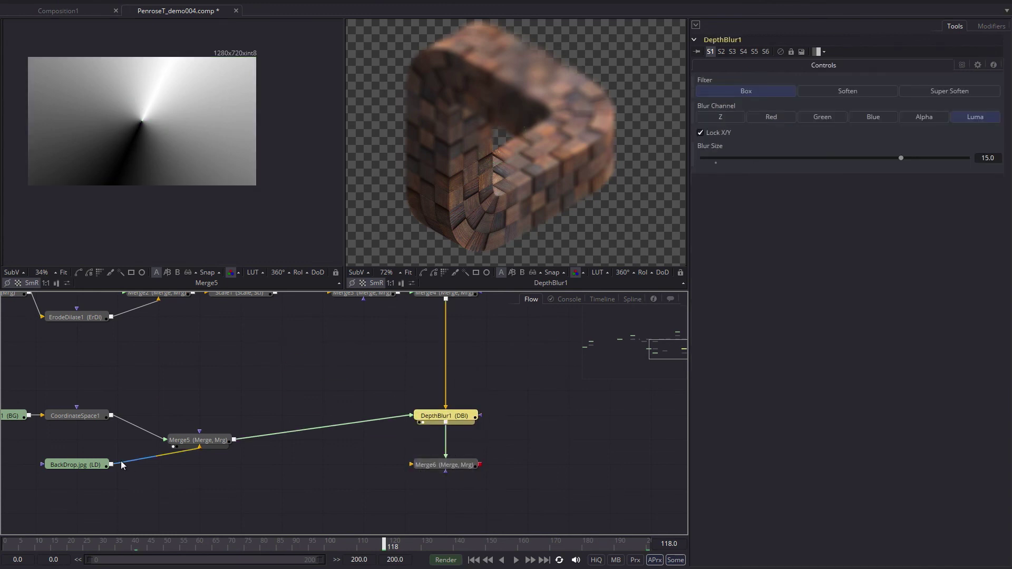
{"action": "left_click_drag", "start_coordinate": [111, 465], "coordinate": [412, 465]}
{"action": "left_click_drag", "start_coordinate": [448, 465], "coordinate": [487, 440]}
{"action": "left_click_drag", "start_coordinate": [490, 383], "coordinate": [506, 221]}
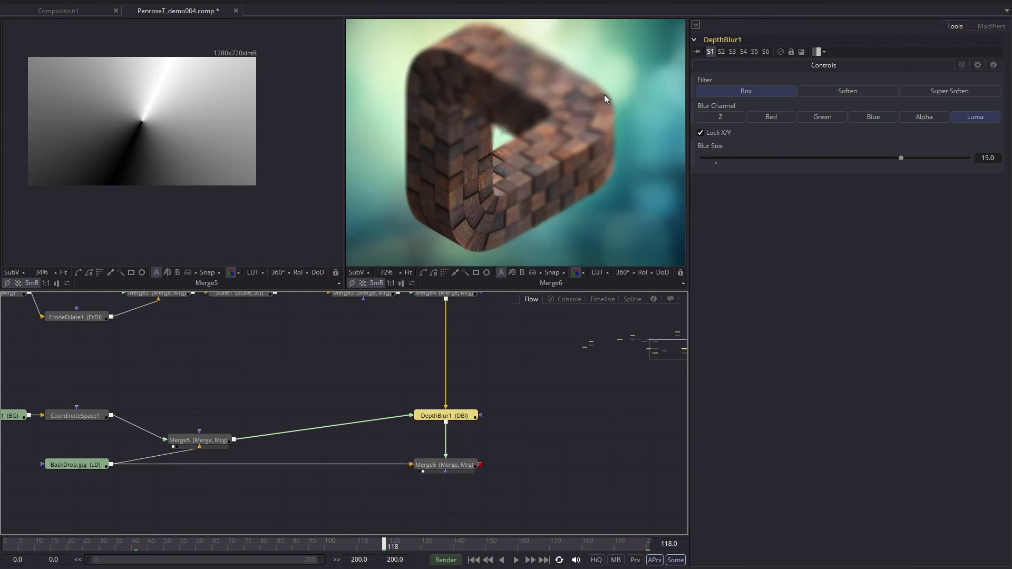
Step: Examine the triangle's inner opening in the composite and the centre of the polar gradient up close
{"action": "scroll", "coordinate": [511, 116], "scroll_direction": "up", "scroll_amount": 5}
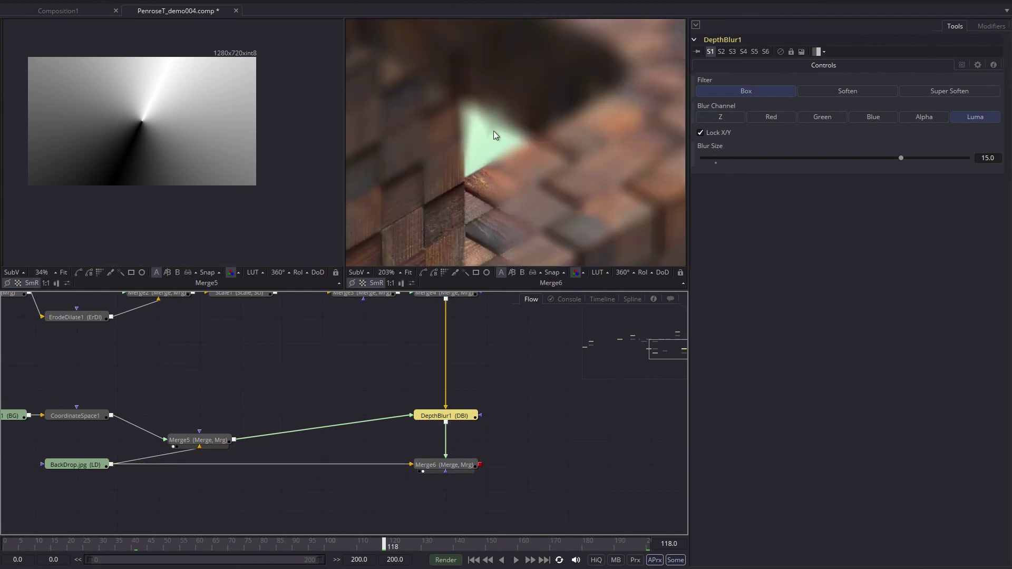
{"action": "scroll", "coordinate": [515, 108], "scroll_direction": "down", "scroll_amount": 4}
{"action": "scroll", "coordinate": [497, 138], "scroll_direction": "up", "scroll_amount": 2}
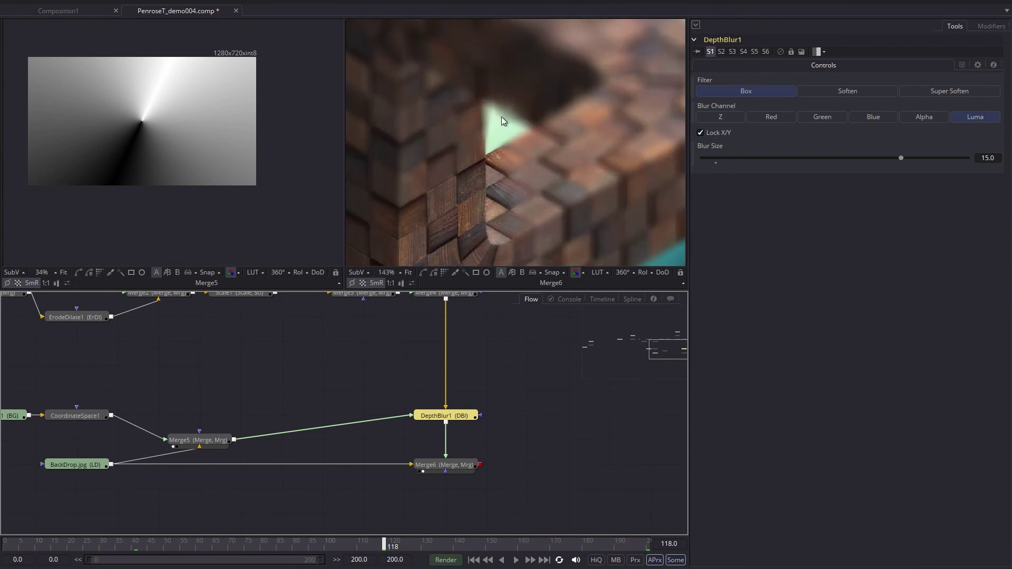
{"action": "scroll", "coordinate": [505, 138], "scroll_direction": "down", "scroll_amount": 2}
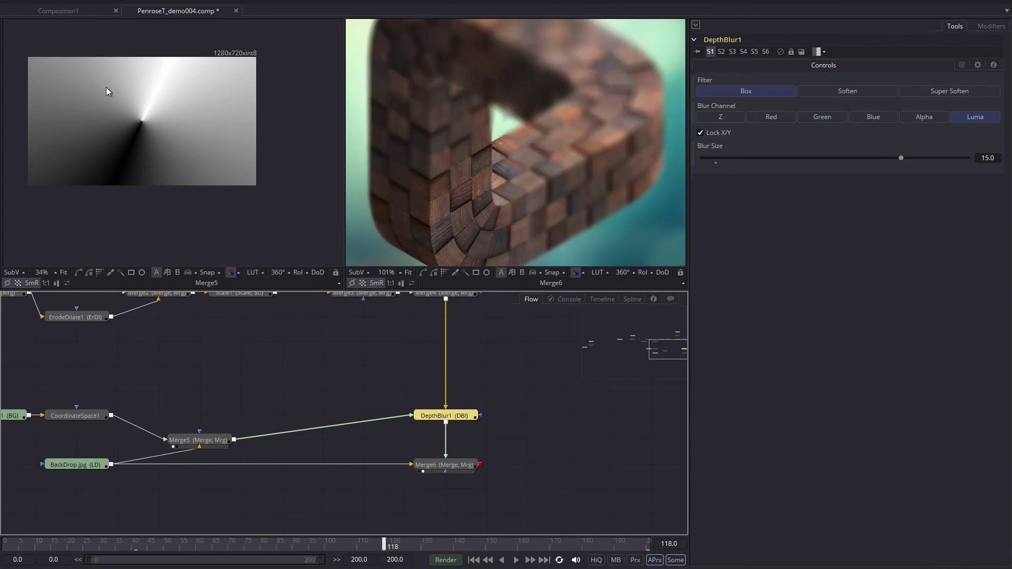
{"action": "scroll", "coordinate": [106, 87], "scroll_direction": "up", "scroll_amount": 2}
{"action": "scroll", "coordinate": [174, 100], "scroll_direction": "up", "scroll_amount": 3}
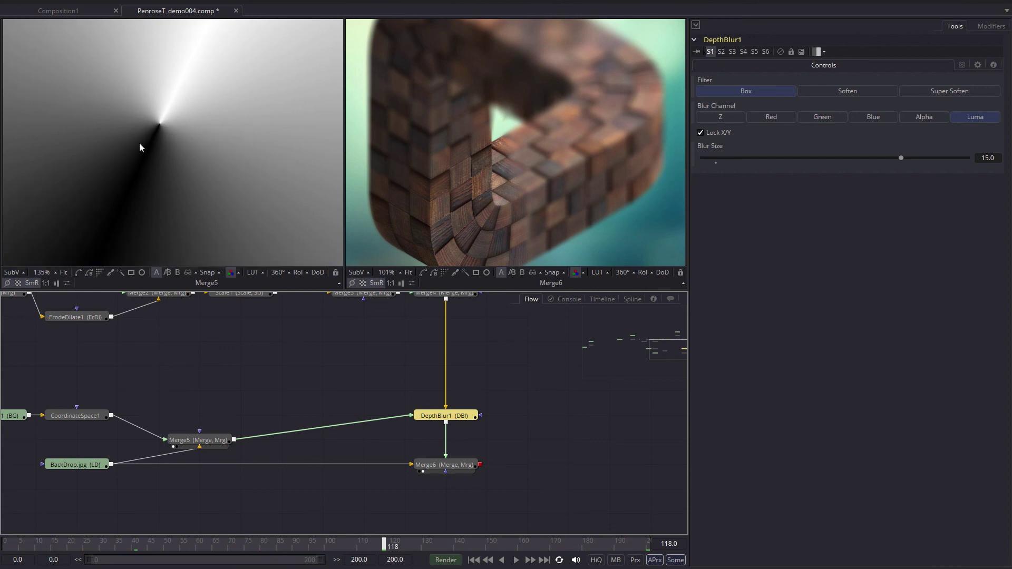
Step: Line Merge5 up with CoordinateSpace1 and insert a Blur node midway between Merge5 and DepthBlur1
{"action": "left_click_drag", "start_coordinate": [161, 388], "coordinate": [225, 362]}
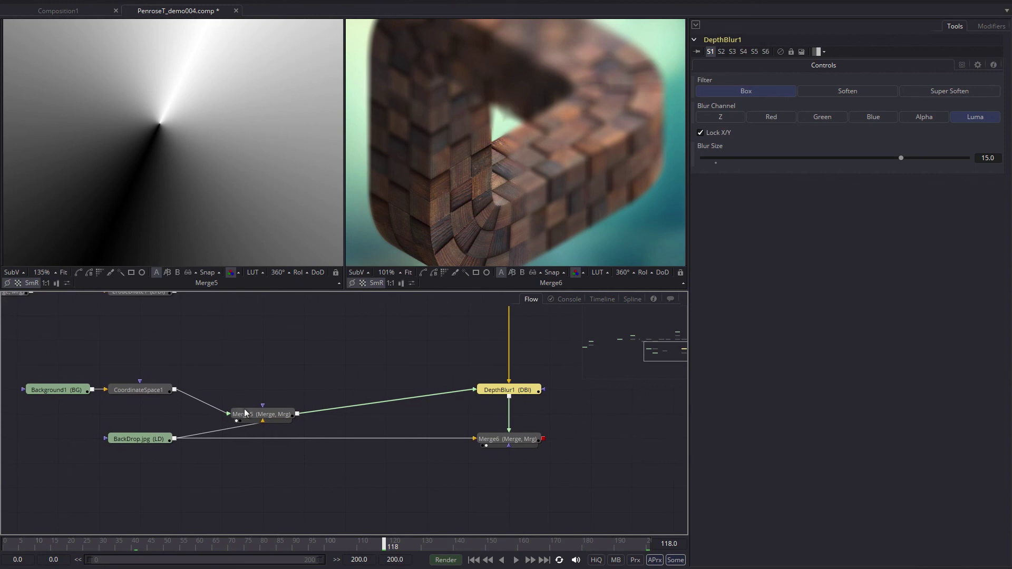
{"action": "left_click_drag", "start_coordinate": [245, 411], "coordinate": [265, 398]}
{"action": "left_click", "coordinate": [265, 399]}
{"action": "right_click", "coordinate": [360, 390]}
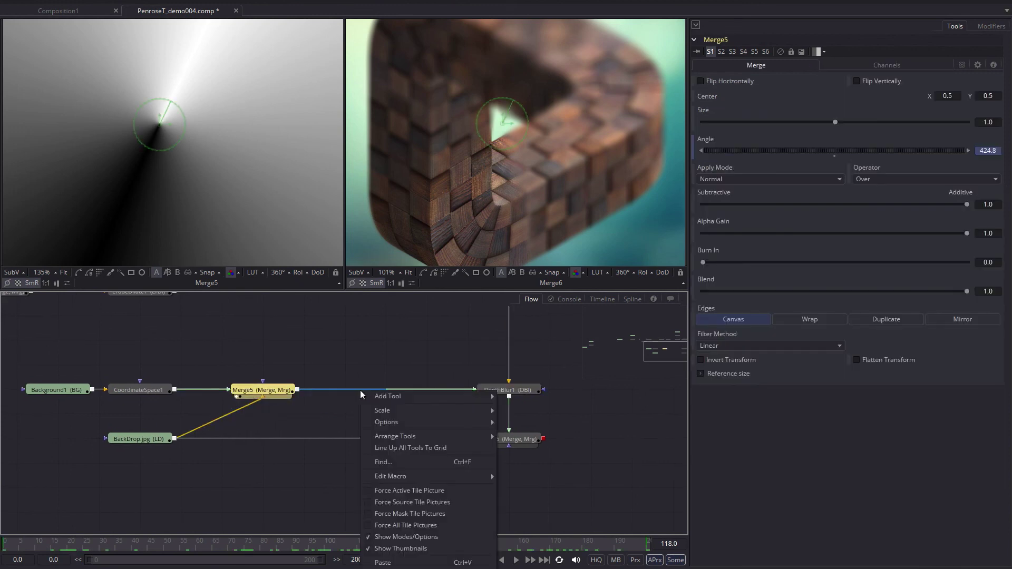
{"action": "mouse_move", "coordinate": [387, 397]}
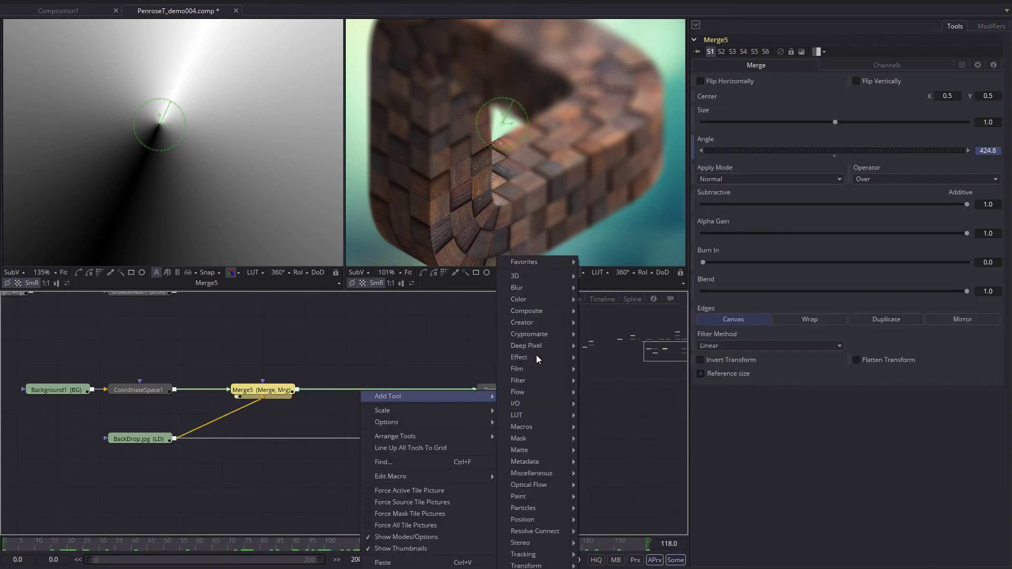
{"action": "mouse_move", "coordinate": [549, 290]}
{"action": "left_click", "coordinate": [606, 289]}
{"action": "left_click_drag", "start_coordinate": [355, 390], "coordinate": [398, 390]}
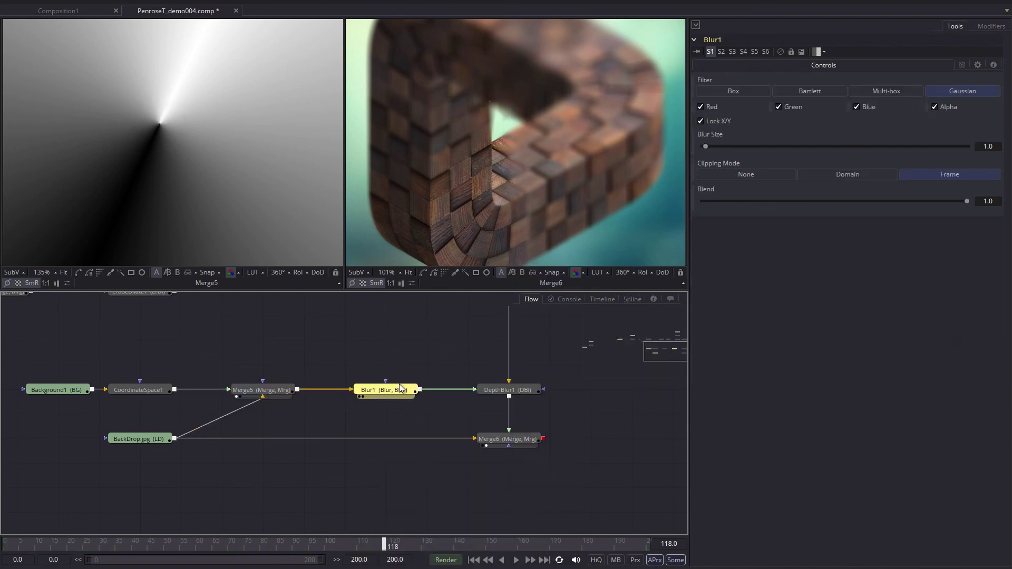
Step: Set Blur1's blur size to 15
{"action": "left_click", "coordinate": [994, 146]}
{"action": "type", "text": "15"}
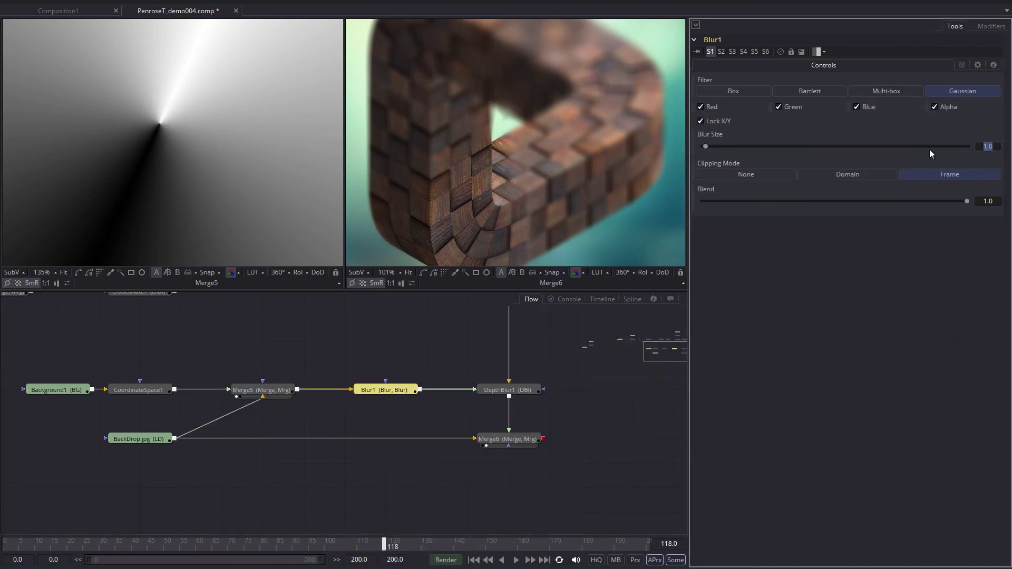
{"action": "key", "text": "Tab"}
Step: Compare the triangle's inner opening with Blur1 repeatedly bypassed and re-enabled, leaving the blur enabled
{"action": "scroll", "coordinate": [498, 133], "scroll_direction": "up", "scroll_amount": 3}
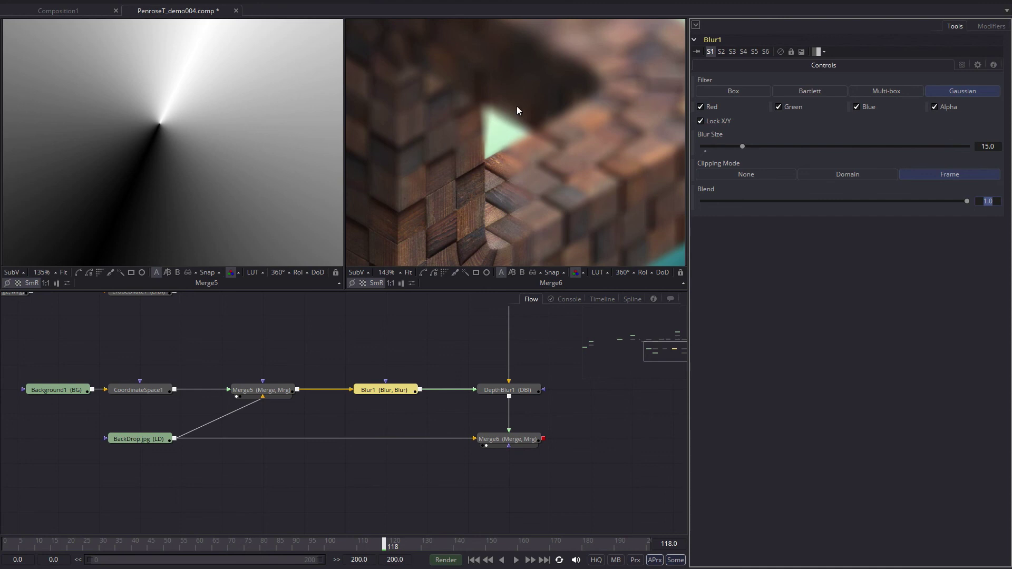
{"action": "scroll", "coordinate": [514, 122], "scroll_direction": "up", "scroll_amount": 3}
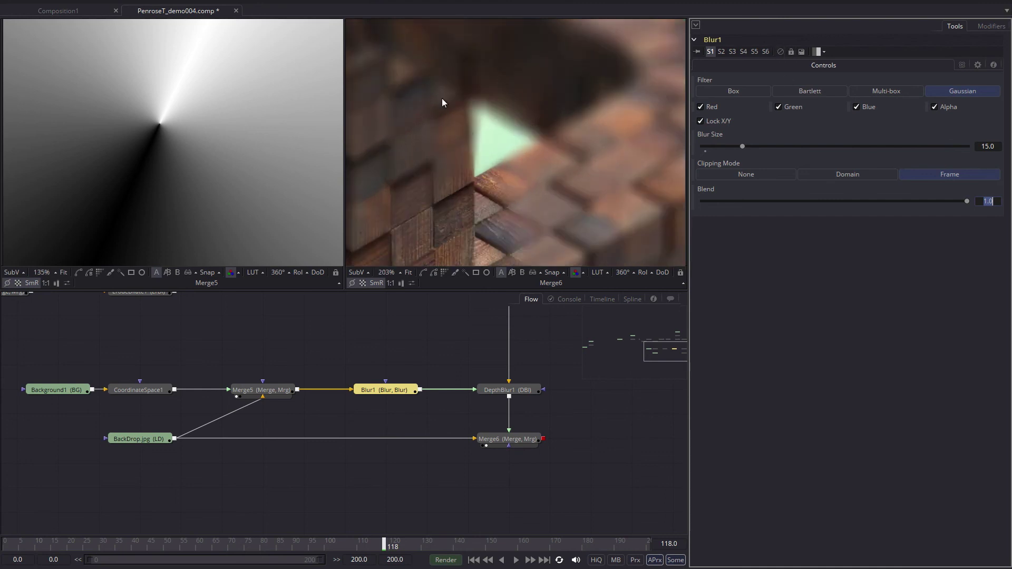
{"action": "left_click", "coordinate": [781, 52]}
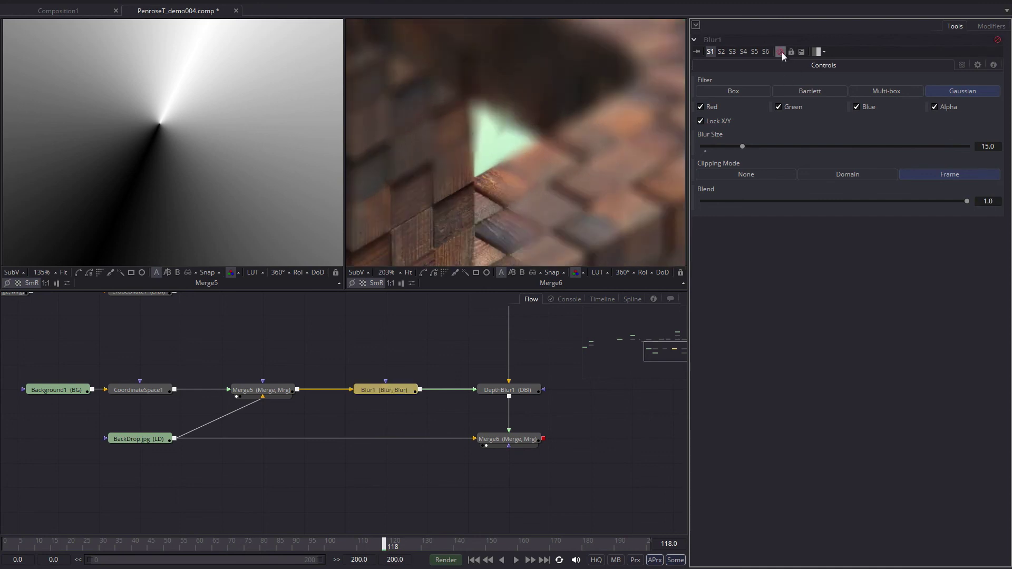
{"action": "left_click", "coordinate": [782, 52]}
{"action": "left_click", "coordinate": [782, 52]}
{"action": "left_click", "coordinate": [782, 52]}
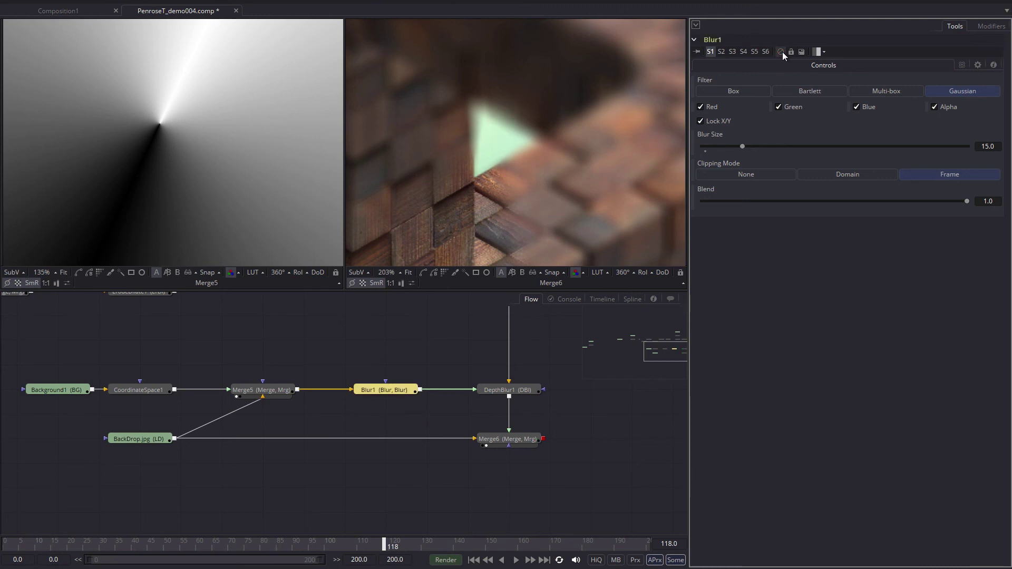
{"action": "left_click", "coordinate": [782, 51]}
{"action": "left_click", "coordinate": [781, 51]}
{"action": "left_click", "coordinate": [781, 51]}
{"action": "left_click", "coordinate": [781, 52]}
{"action": "left_click", "coordinate": [781, 52]}
{"action": "left_click", "coordinate": [783, 52]}
{"action": "scroll", "coordinate": [558, 103], "scroll_direction": "down", "scroll_amount": 6}
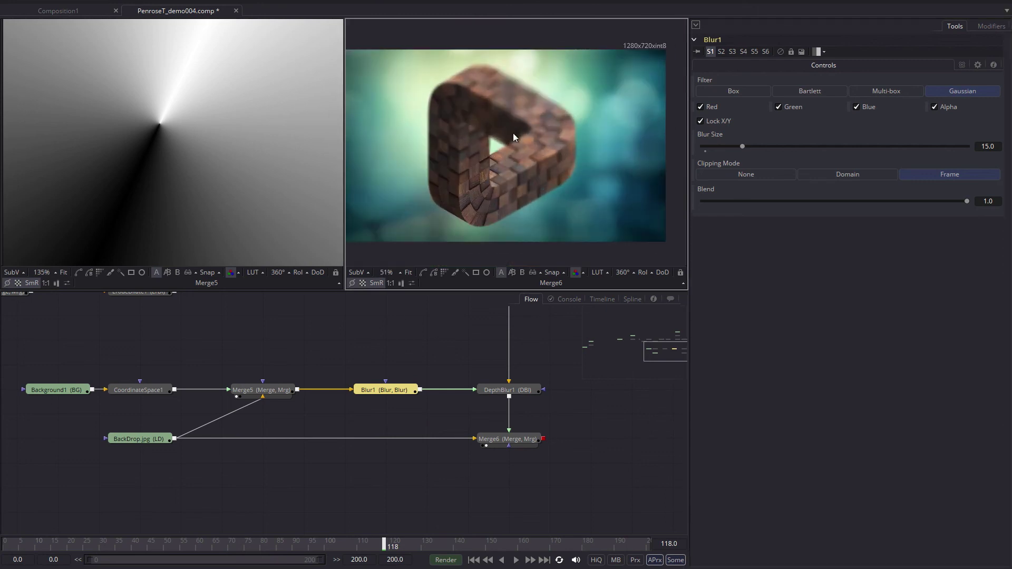
Step: Select Merge6 and scrub through frame 139 to frame 198 to check the rotating blur over the backdrop
{"action": "left_click_drag", "start_coordinate": [567, 329], "coordinate": [538, 405]}
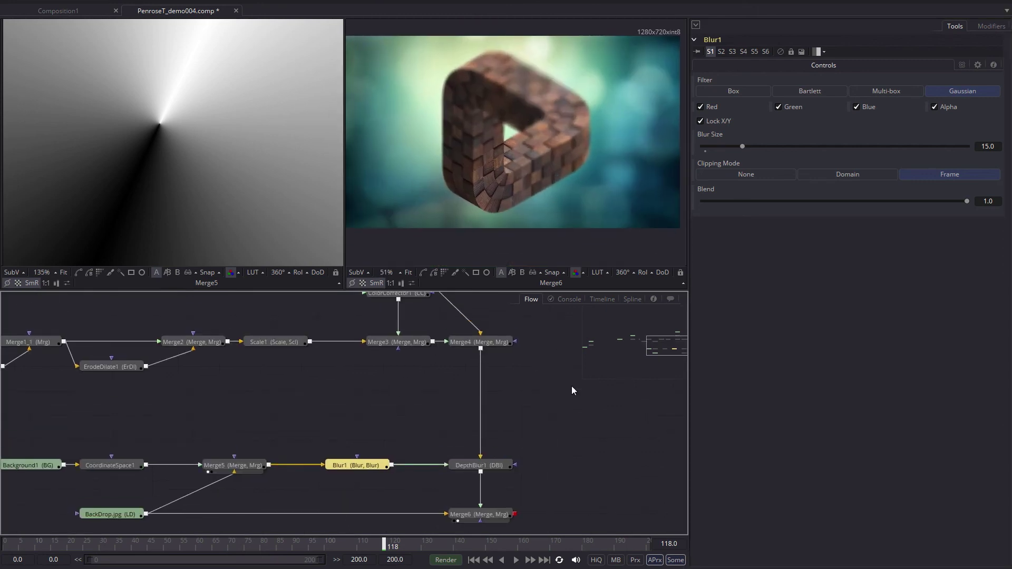
{"action": "left_click", "coordinate": [486, 518]}
{"action": "left_click", "coordinate": [450, 538]}
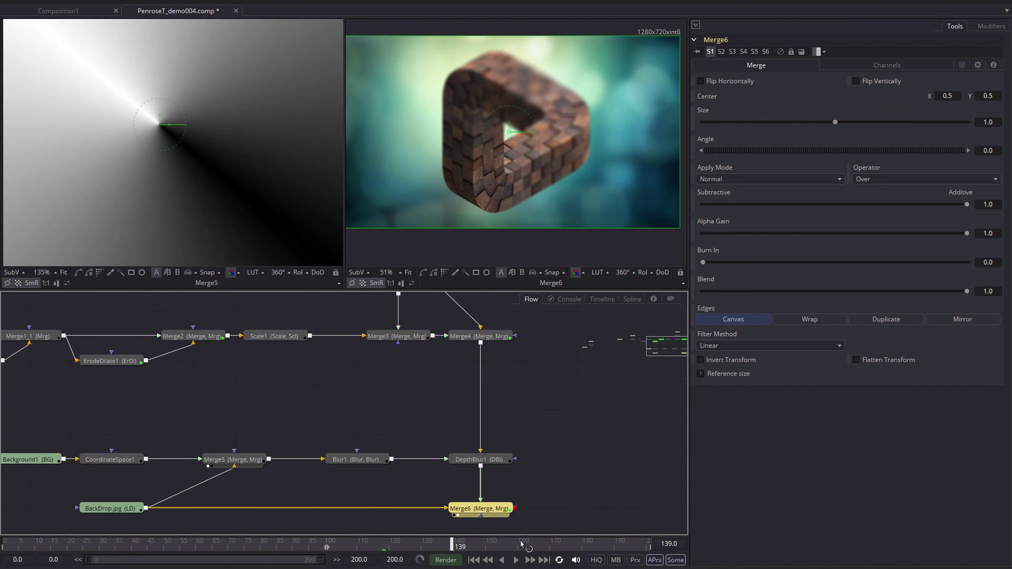
{"action": "left_click_drag", "start_coordinate": [528, 548], "coordinate": [642, 544]}
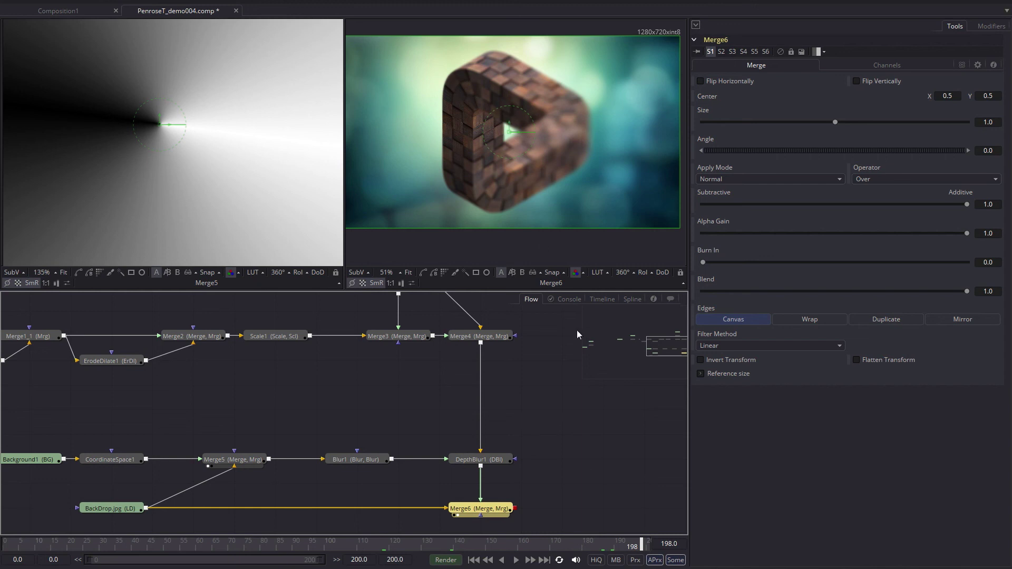
{"action": "scroll", "coordinate": [548, 144], "scroll_direction": "up", "scroll_amount": 2}
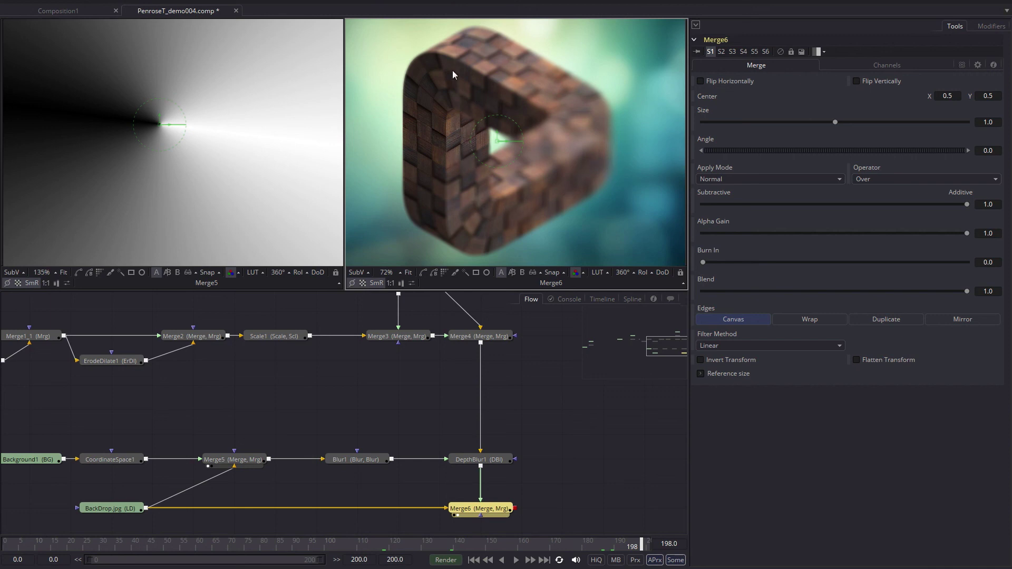
{"action": "scroll", "coordinate": [381, 389], "scroll_direction": "down", "scroll_amount": 2}
{"action": "scroll", "coordinate": [381, 389], "scroll_direction": "up", "scroll_amount": 2}
Step: Move the separate SeamlessRoad.jpg, PenroseT.UV loader and Texture2_1 nodes to the empty space below the Texture1 branch
{"action": "left_click_drag", "start_coordinate": [308, 400], "coordinate": [366, 429]}
{"action": "scroll", "coordinate": [348, 406], "scroll_direction": "down", "scroll_amount": 2}
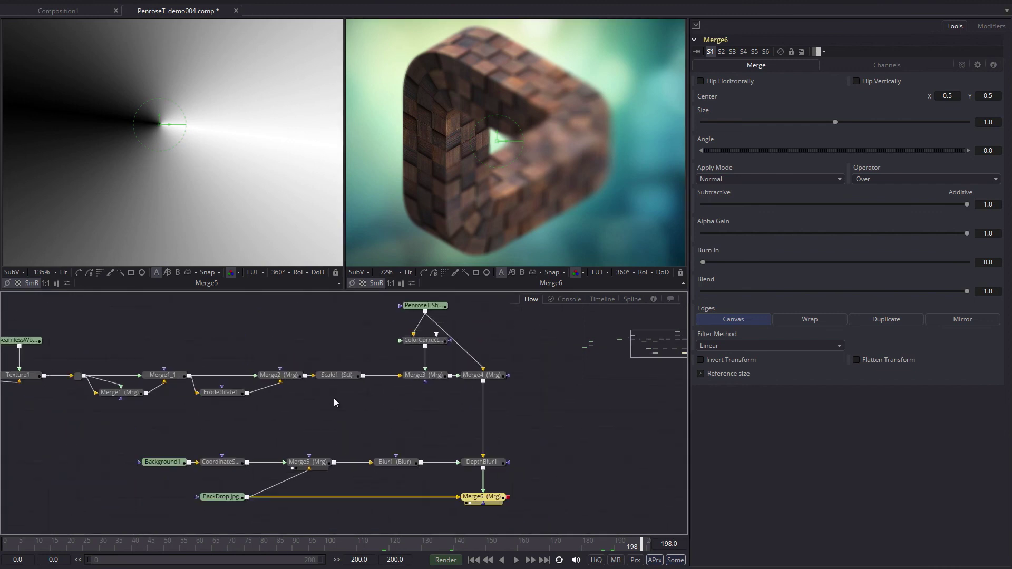
{"action": "left_click_drag", "start_coordinate": [208, 405], "coordinate": [345, 406]}
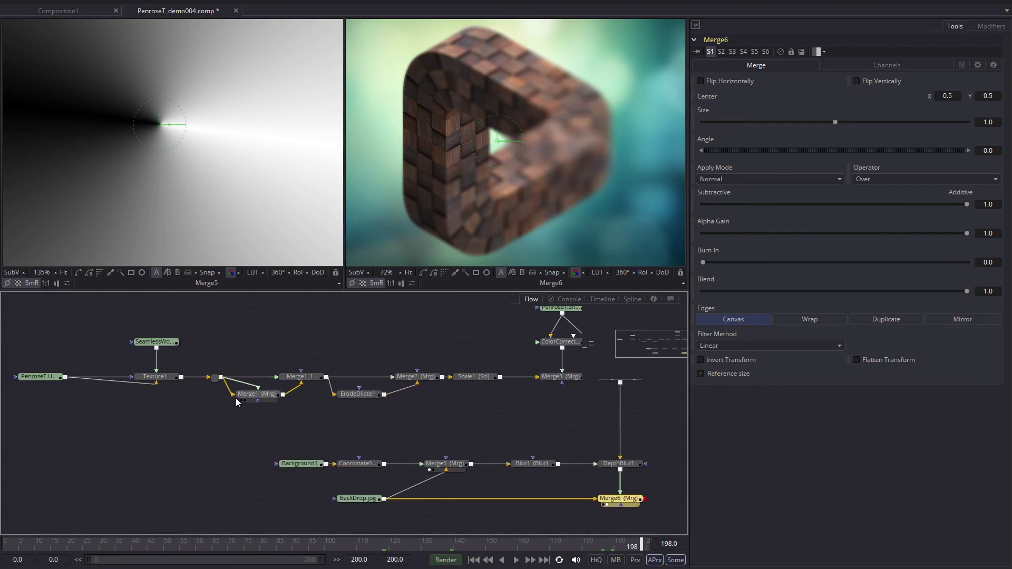
{"action": "scroll", "coordinate": [264, 399], "scroll_direction": "down", "scroll_amount": 3}
{"action": "left_click_drag", "start_coordinate": [108, 431], "coordinate": [282, 480]}
{"action": "scroll", "coordinate": [294, 454], "scroll_direction": "up", "scroll_amount": 1}
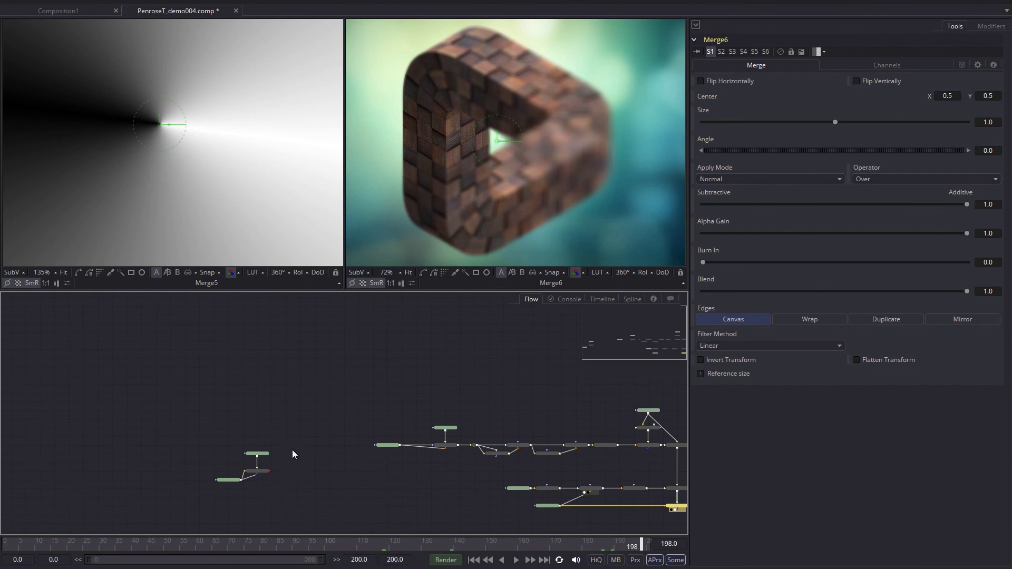
{"action": "scroll", "coordinate": [296, 479], "scroll_direction": "up", "scroll_amount": 3}
{"action": "left_click_drag", "start_coordinate": [304, 437], "coordinate": [321, 409]}
{"action": "left_click_drag", "start_coordinate": [290, 355], "coordinate": [132, 467]}
{"action": "left_click_drag", "start_coordinate": [213, 430], "coordinate": [499, 455]}
{"action": "left_click_drag", "start_coordinate": [581, 422], "coordinate": [247, 406]}
{"action": "left_click_drag", "start_coordinate": [147, 436], "coordinate": [393, 436]}
{"action": "left_click_drag", "start_coordinate": [514, 402], "coordinate": [386, 428]}
Step: Show Texture2_1 in the first viewer and connect it to the router feeding Merge1_1 in place of Texture1
{"action": "left_click", "coordinate": [399, 426]}
{"action": "left_click_drag", "start_coordinate": [295, 465], "coordinate": [217, 219]}
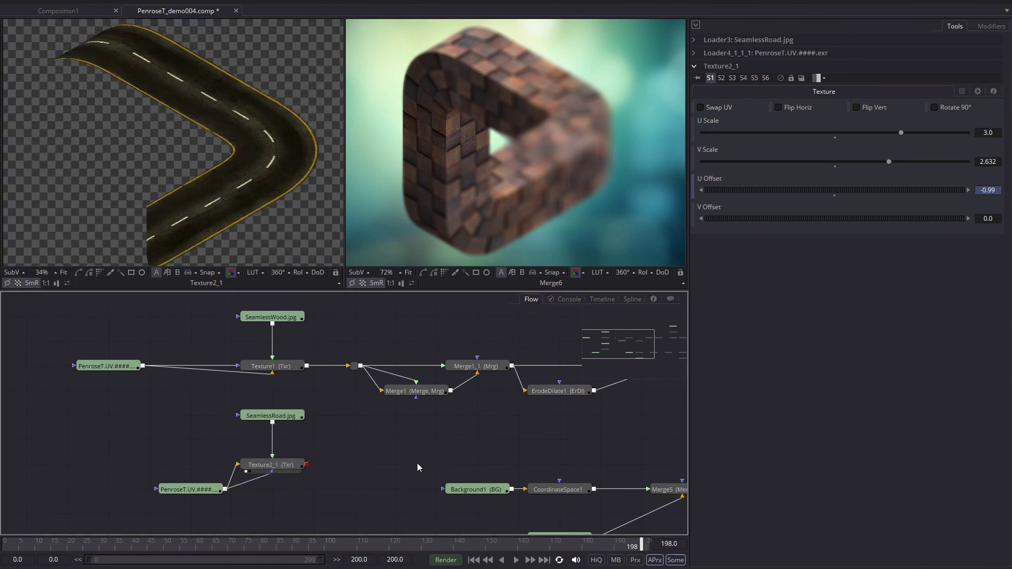
{"action": "left_click_drag", "start_coordinate": [306, 464], "coordinate": [348, 365]}
{"action": "scroll", "coordinate": [445, 433], "scroll_direction": "right", "scroll_amount": 2}
{"action": "left_click_drag", "start_coordinate": [445, 433], "coordinate": [445, 431]}
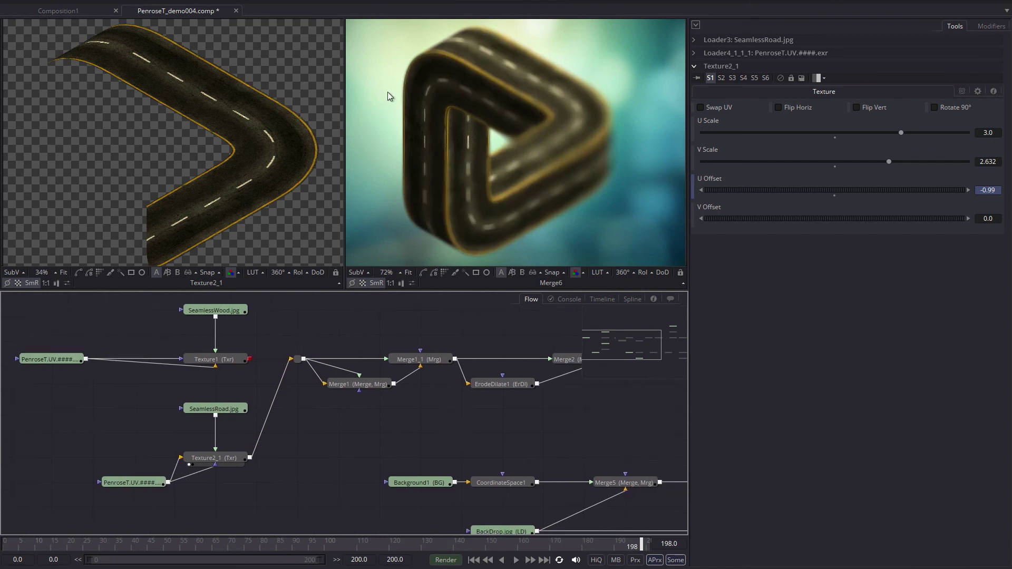
Step: Scrub the timeline through frames 141, 170 and 196 and back to 181 to check the road-textured triangle's animation
{"action": "left_click_drag", "start_coordinate": [384, 439], "coordinate": [300, 376]}
{"action": "left_click_drag", "start_coordinate": [612, 372], "coordinate": [449, 384]}
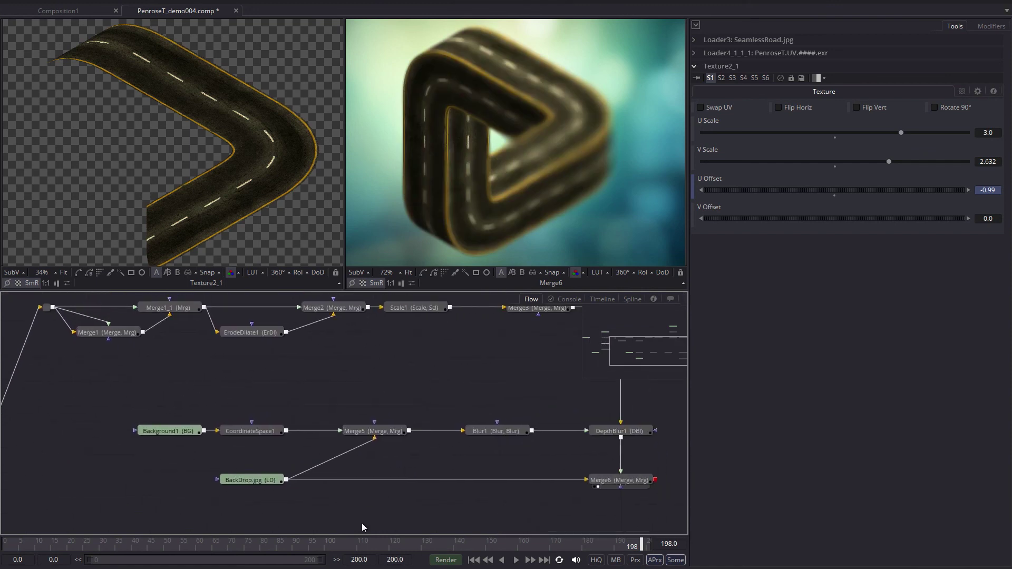
{"action": "left_click", "coordinate": [356, 544]}
{"action": "left_click_drag", "start_coordinate": [356, 545], "coordinate": [457, 545]}
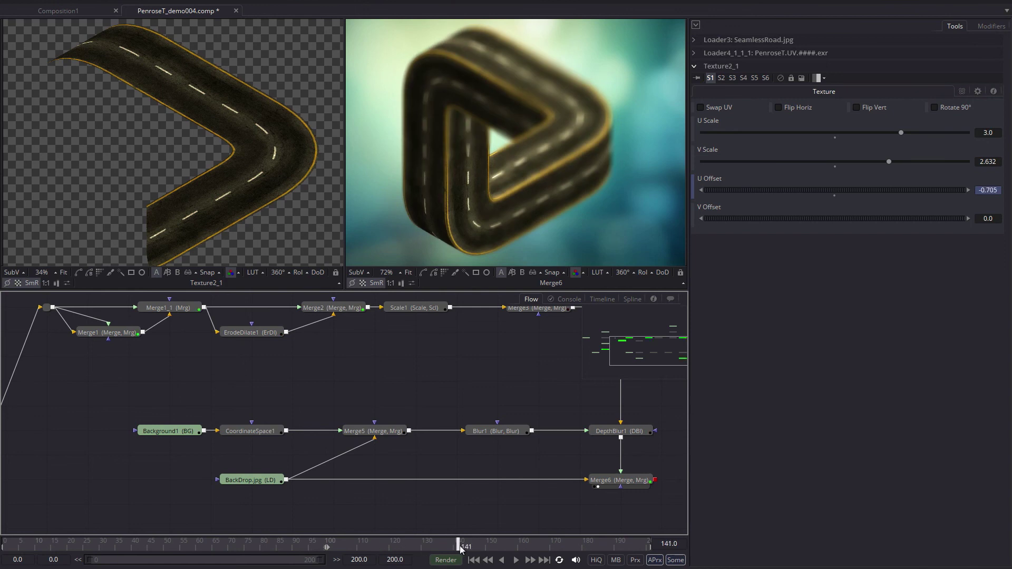
{"action": "left_click_drag", "start_coordinate": [521, 548], "coordinate": [552, 545]}
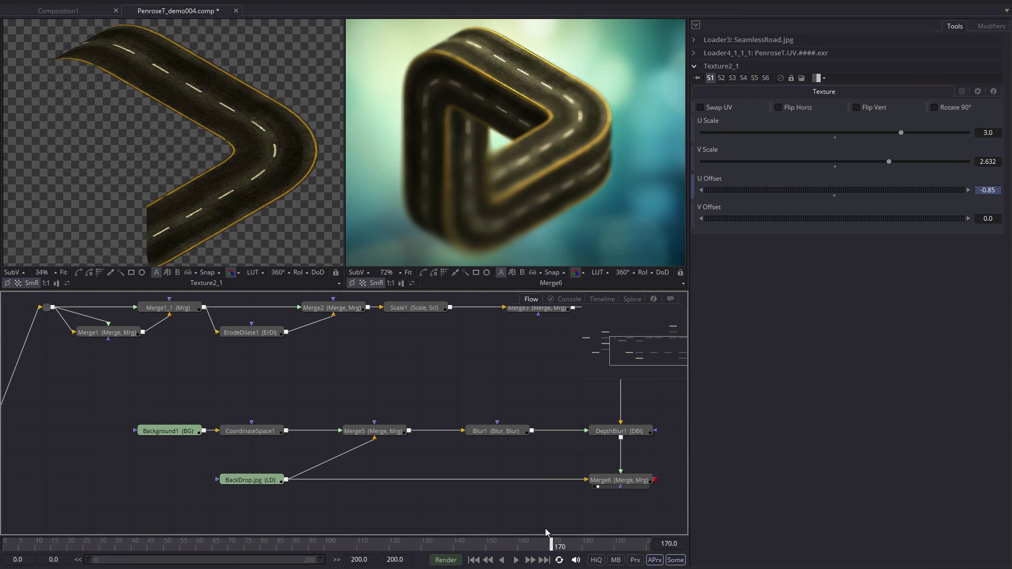
{"action": "left_click_drag", "start_coordinate": [548, 543], "coordinate": [637, 544]}
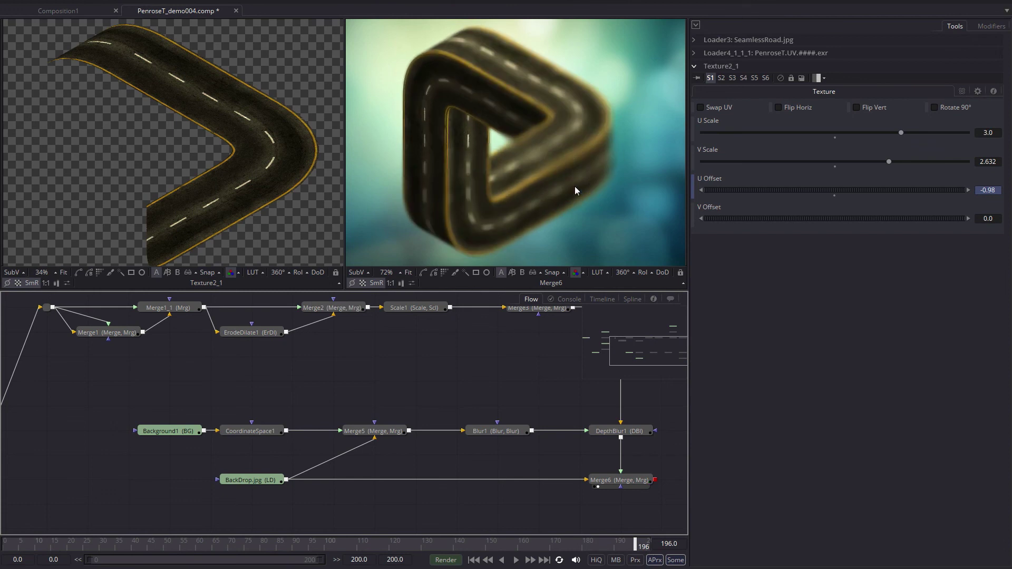
{"action": "left_click_drag", "start_coordinate": [611, 543], "coordinate": [586, 545]}
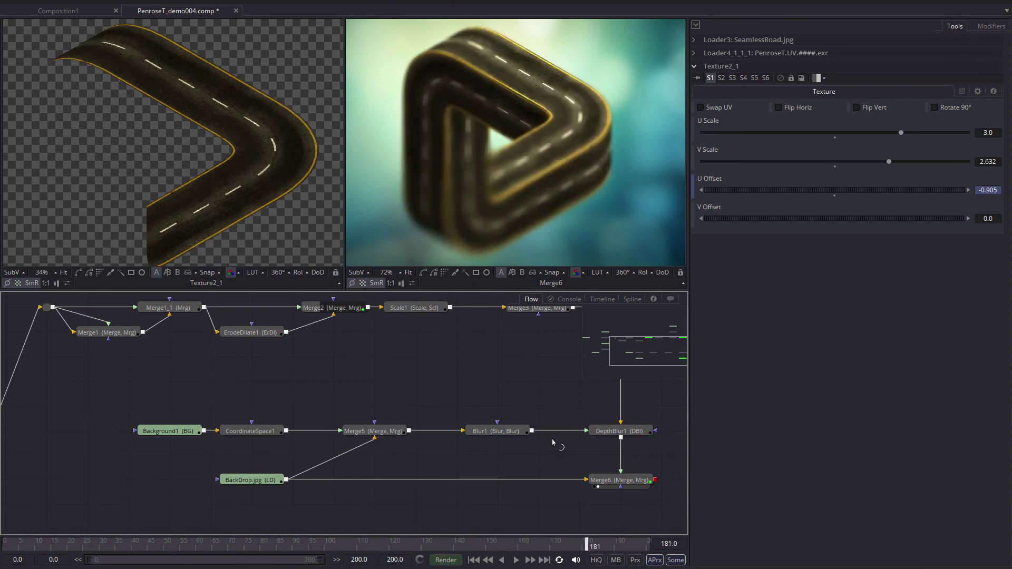